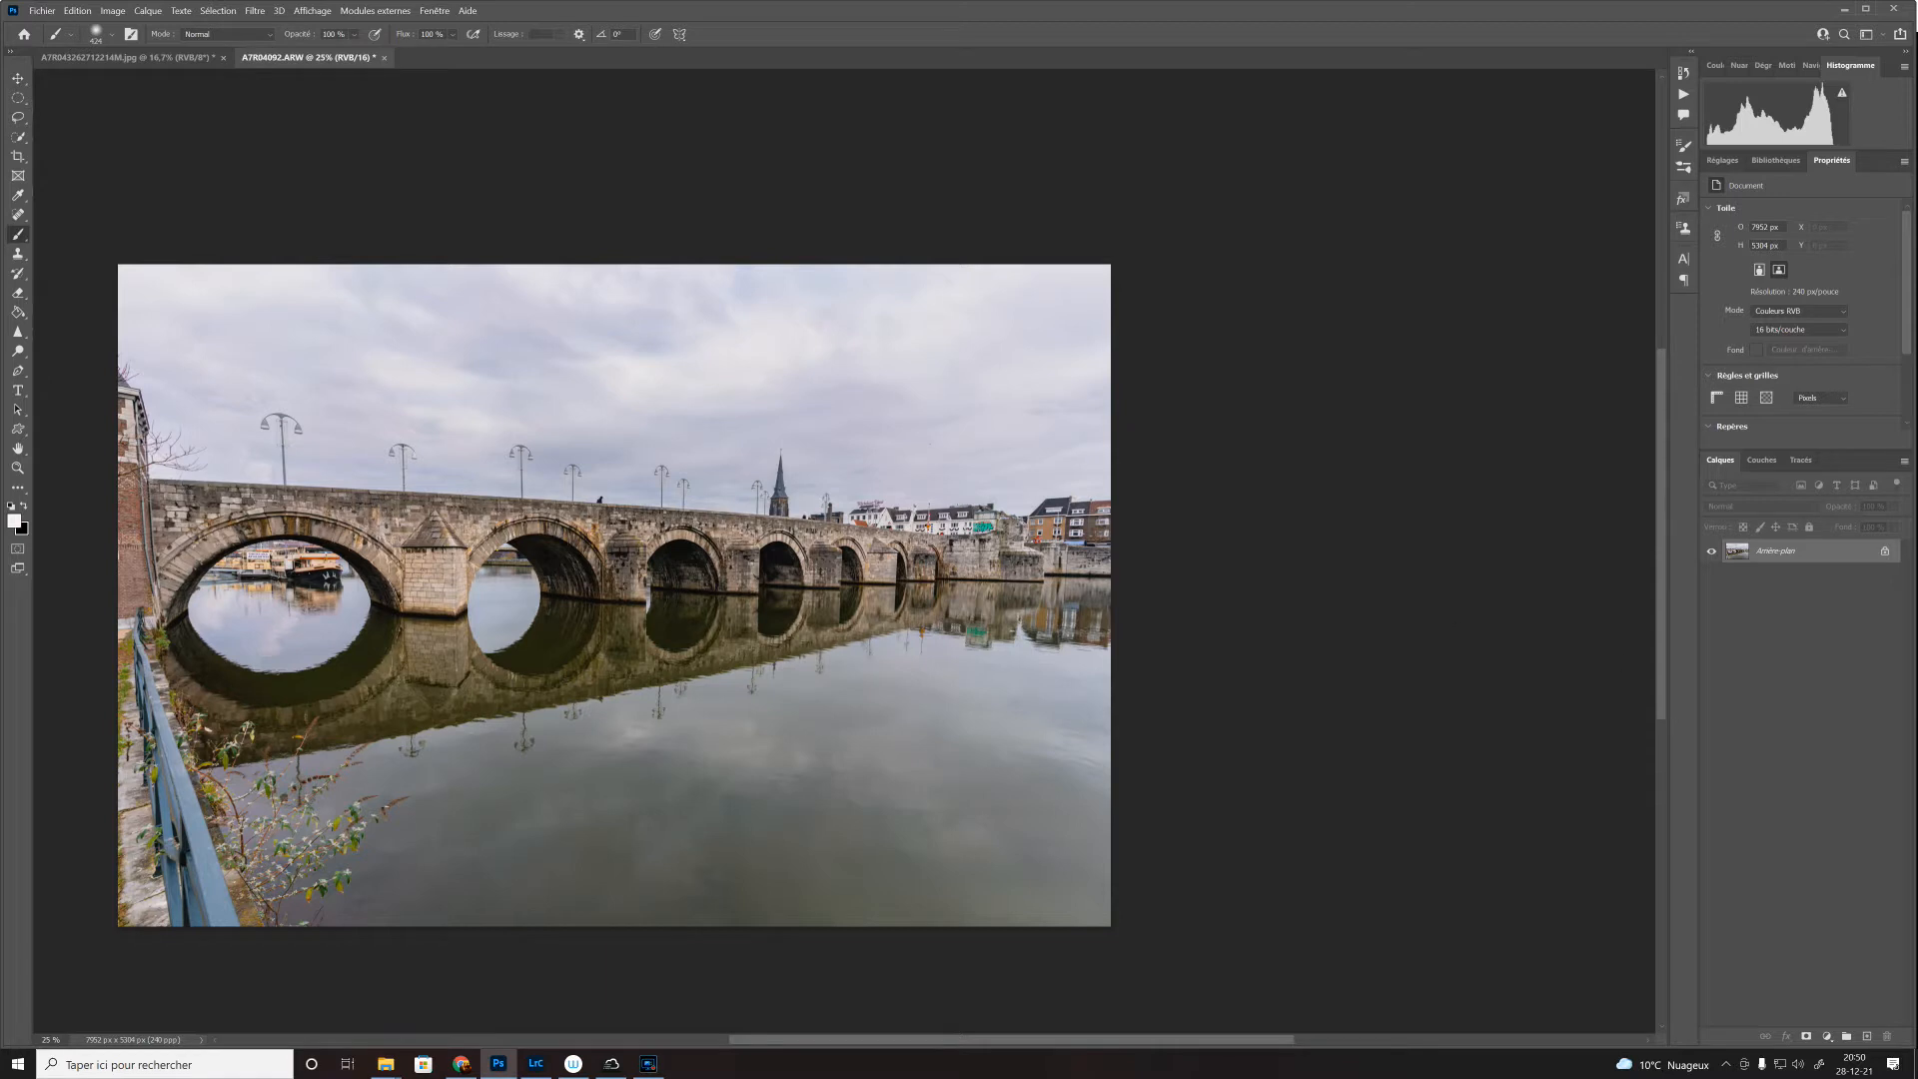
Step: Add a Levels adjustment layer, and above it create a desaturated merged copy of the visible layers
left_click(1827, 1036)
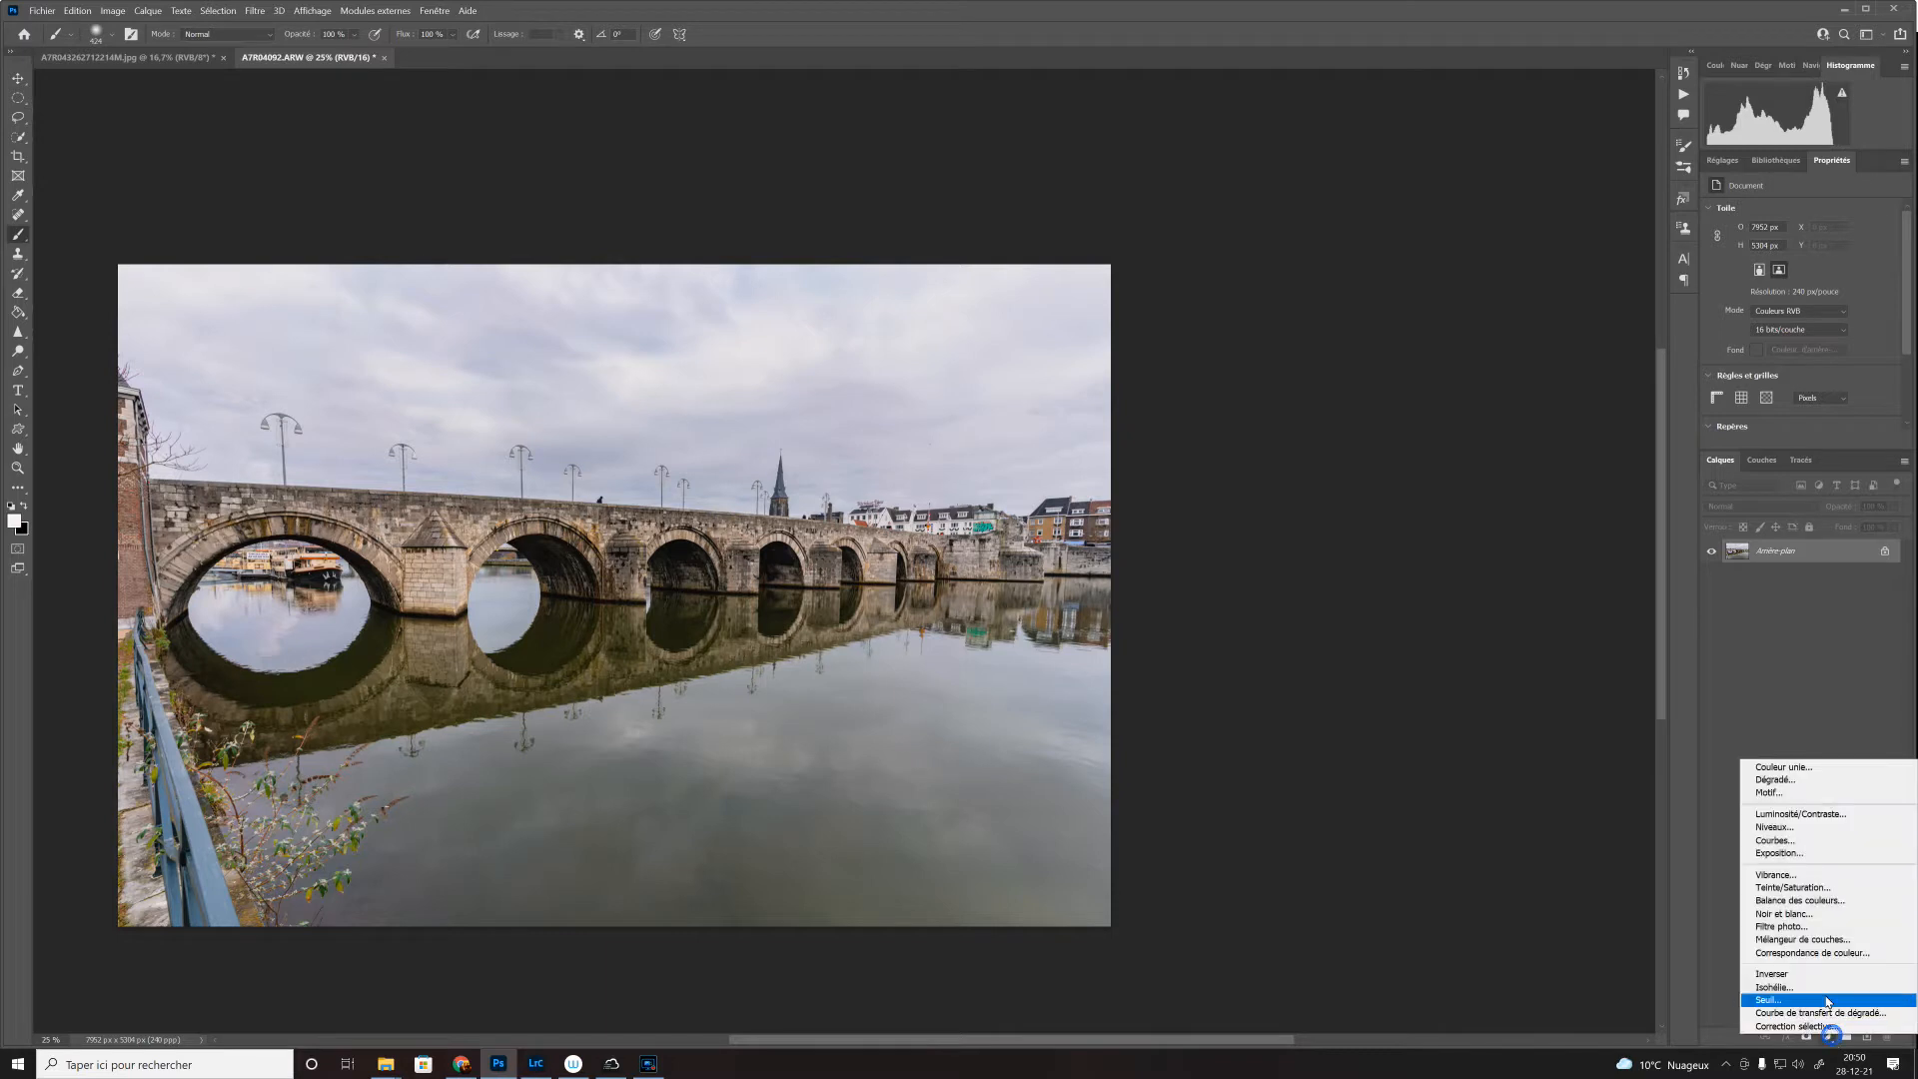
left_click(1808, 827)
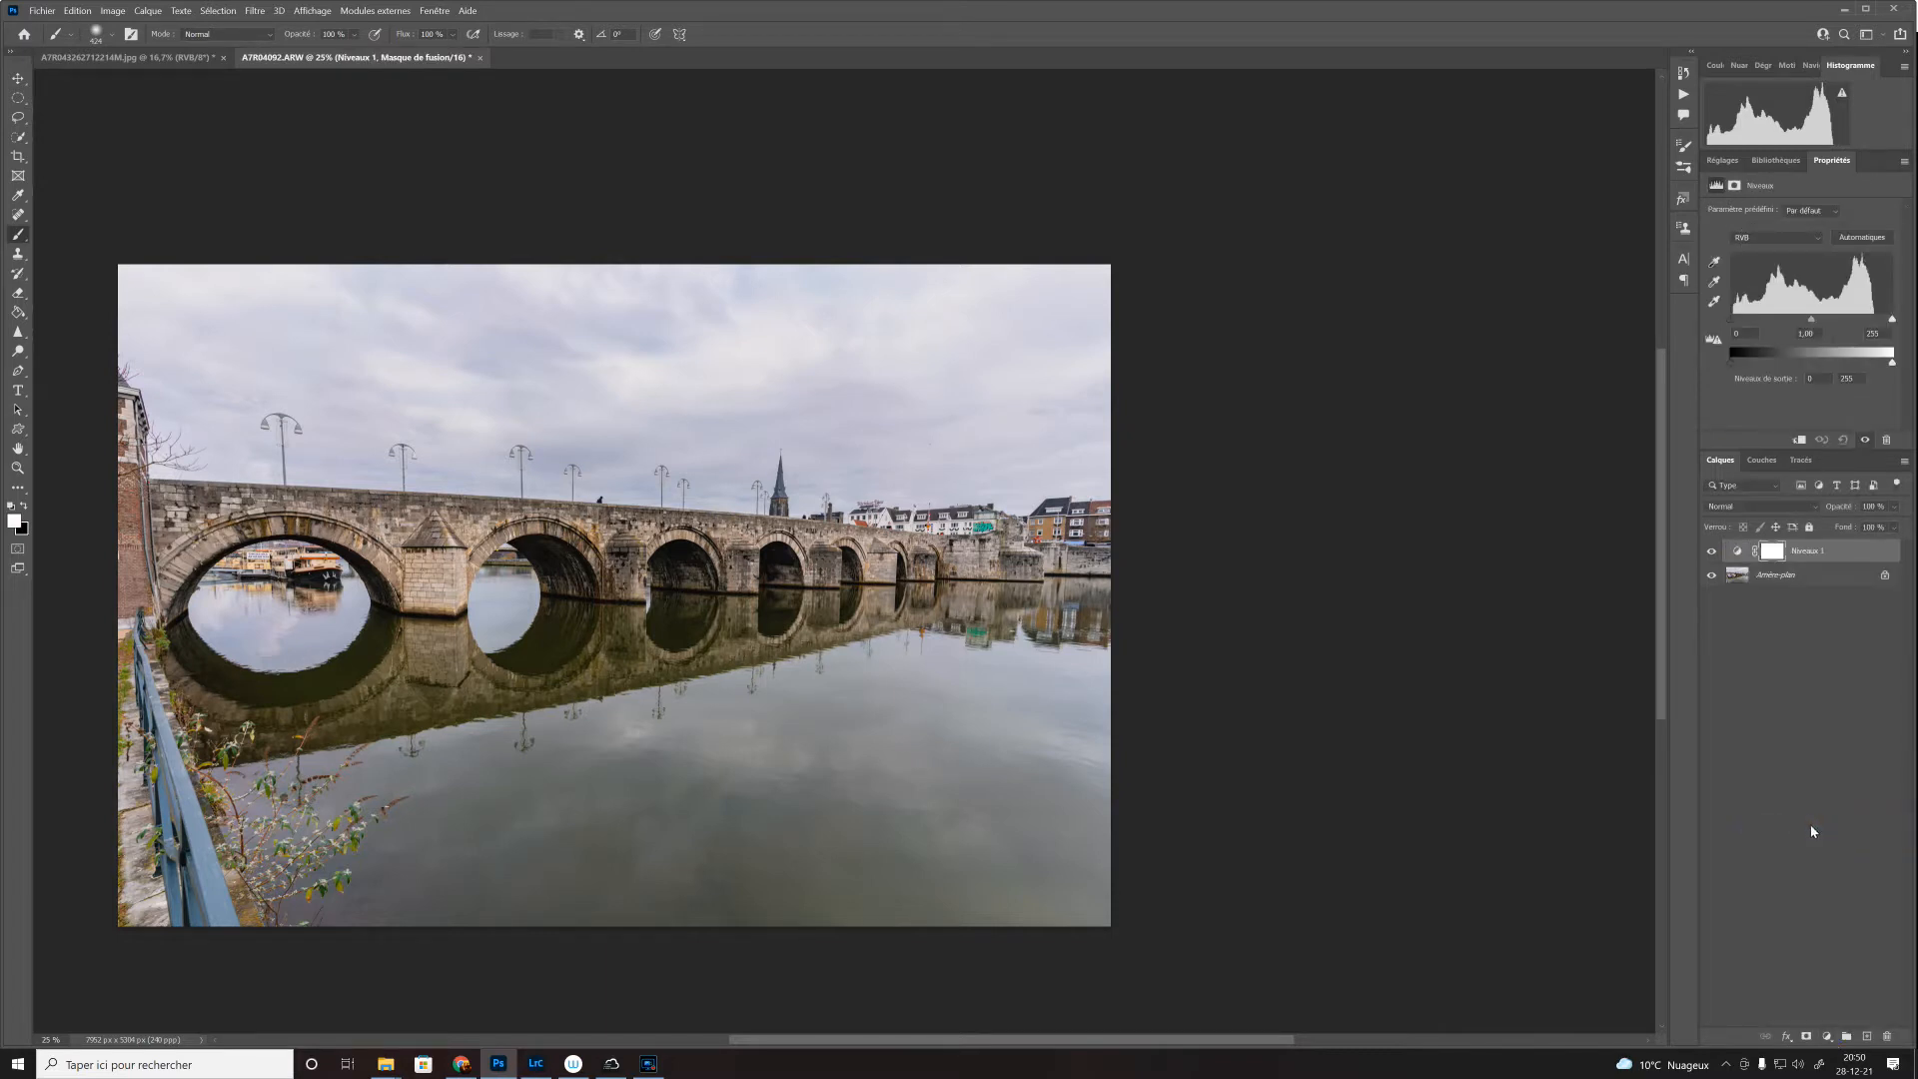
key("ctrl+shift+alt+e")
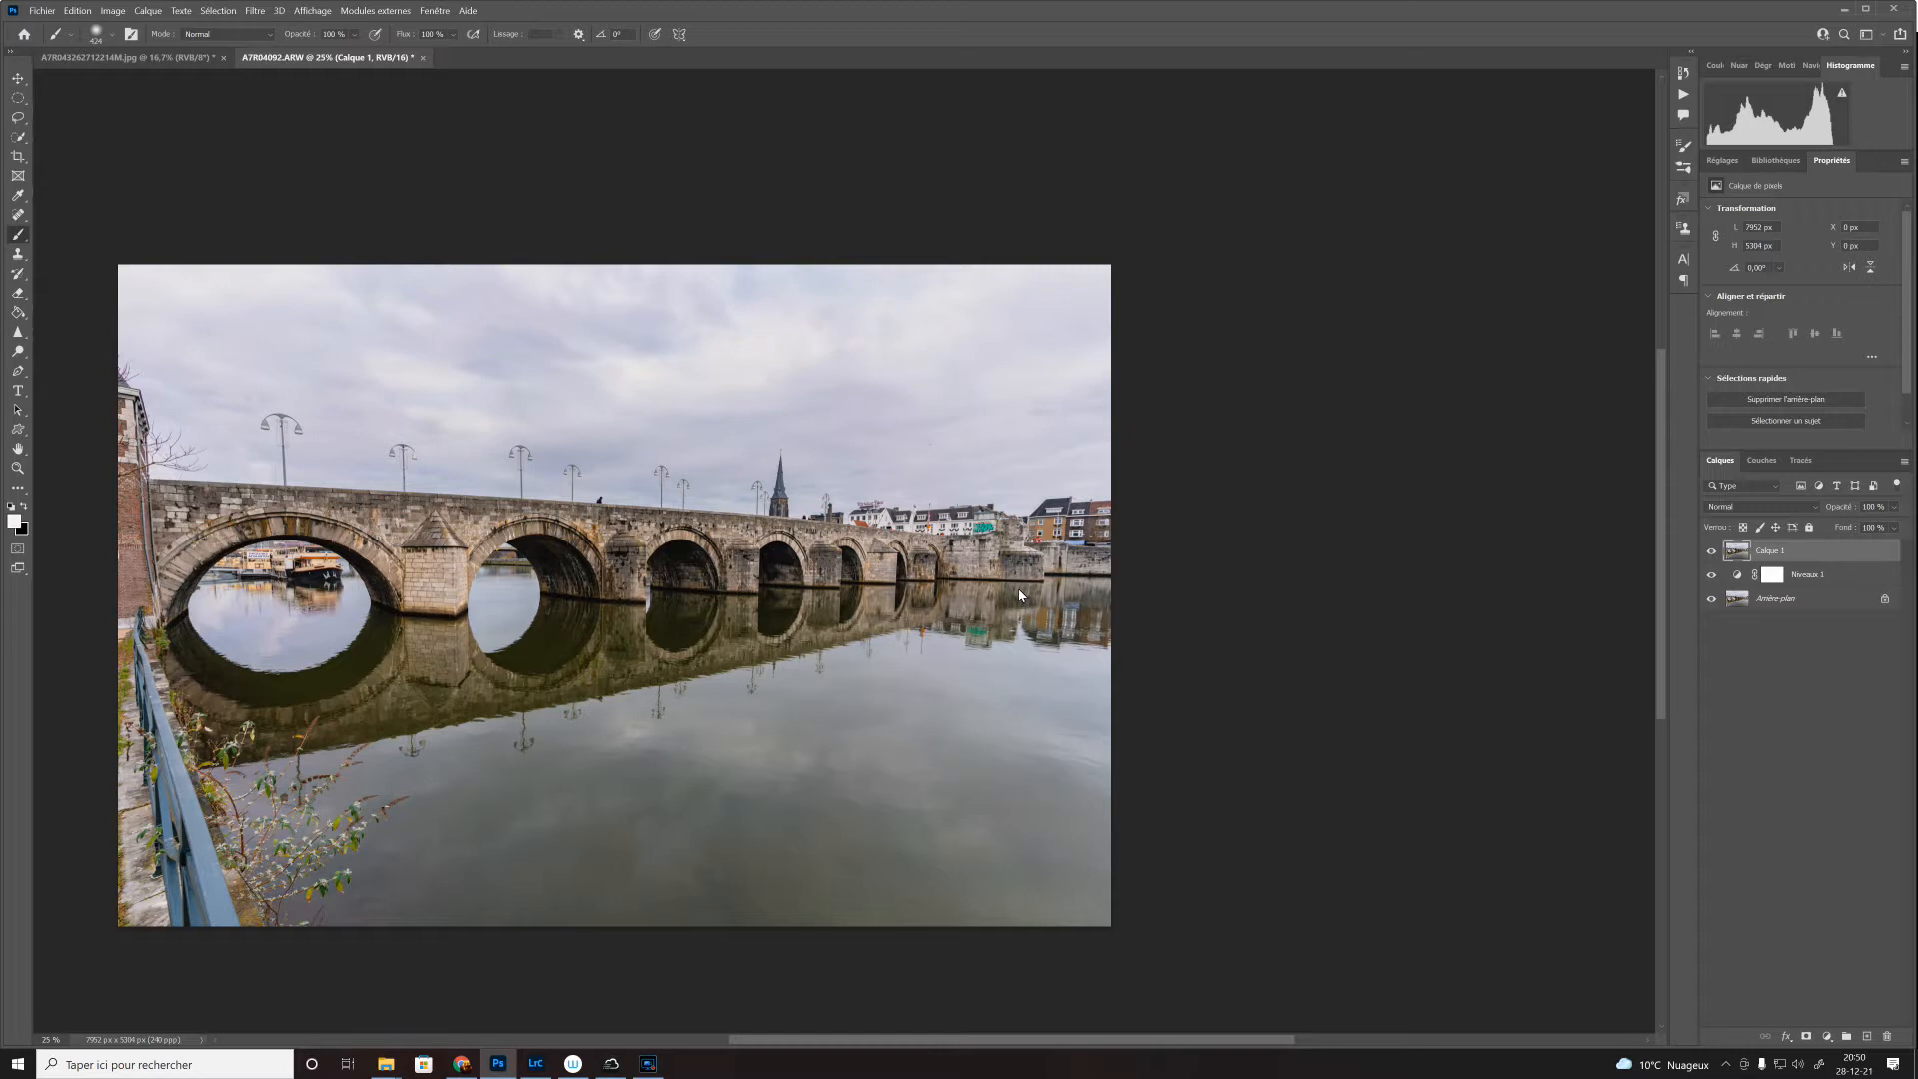
key("ctrl+shift+u")
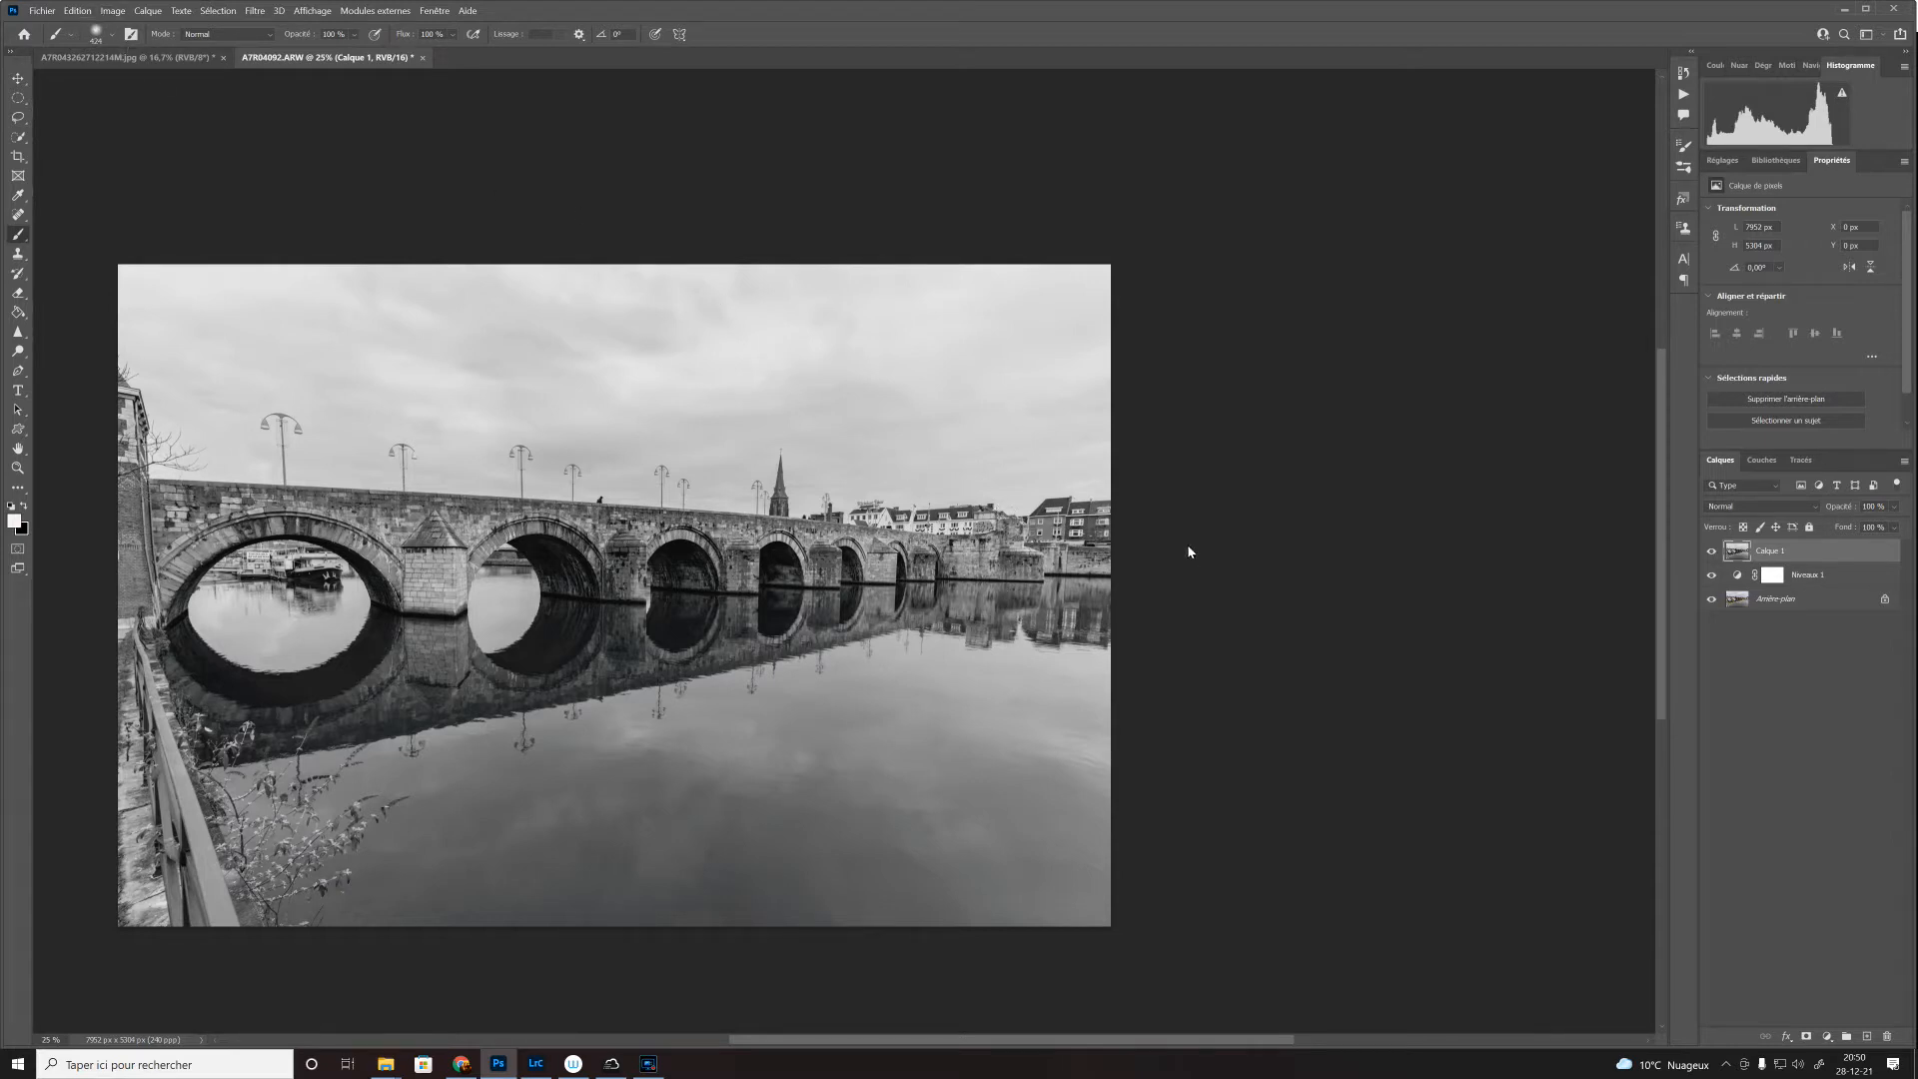
Step: Convert the desaturated layer for smart filters and apply a High Pass filter with a 1.0 pixel radius
left_click(259, 12)
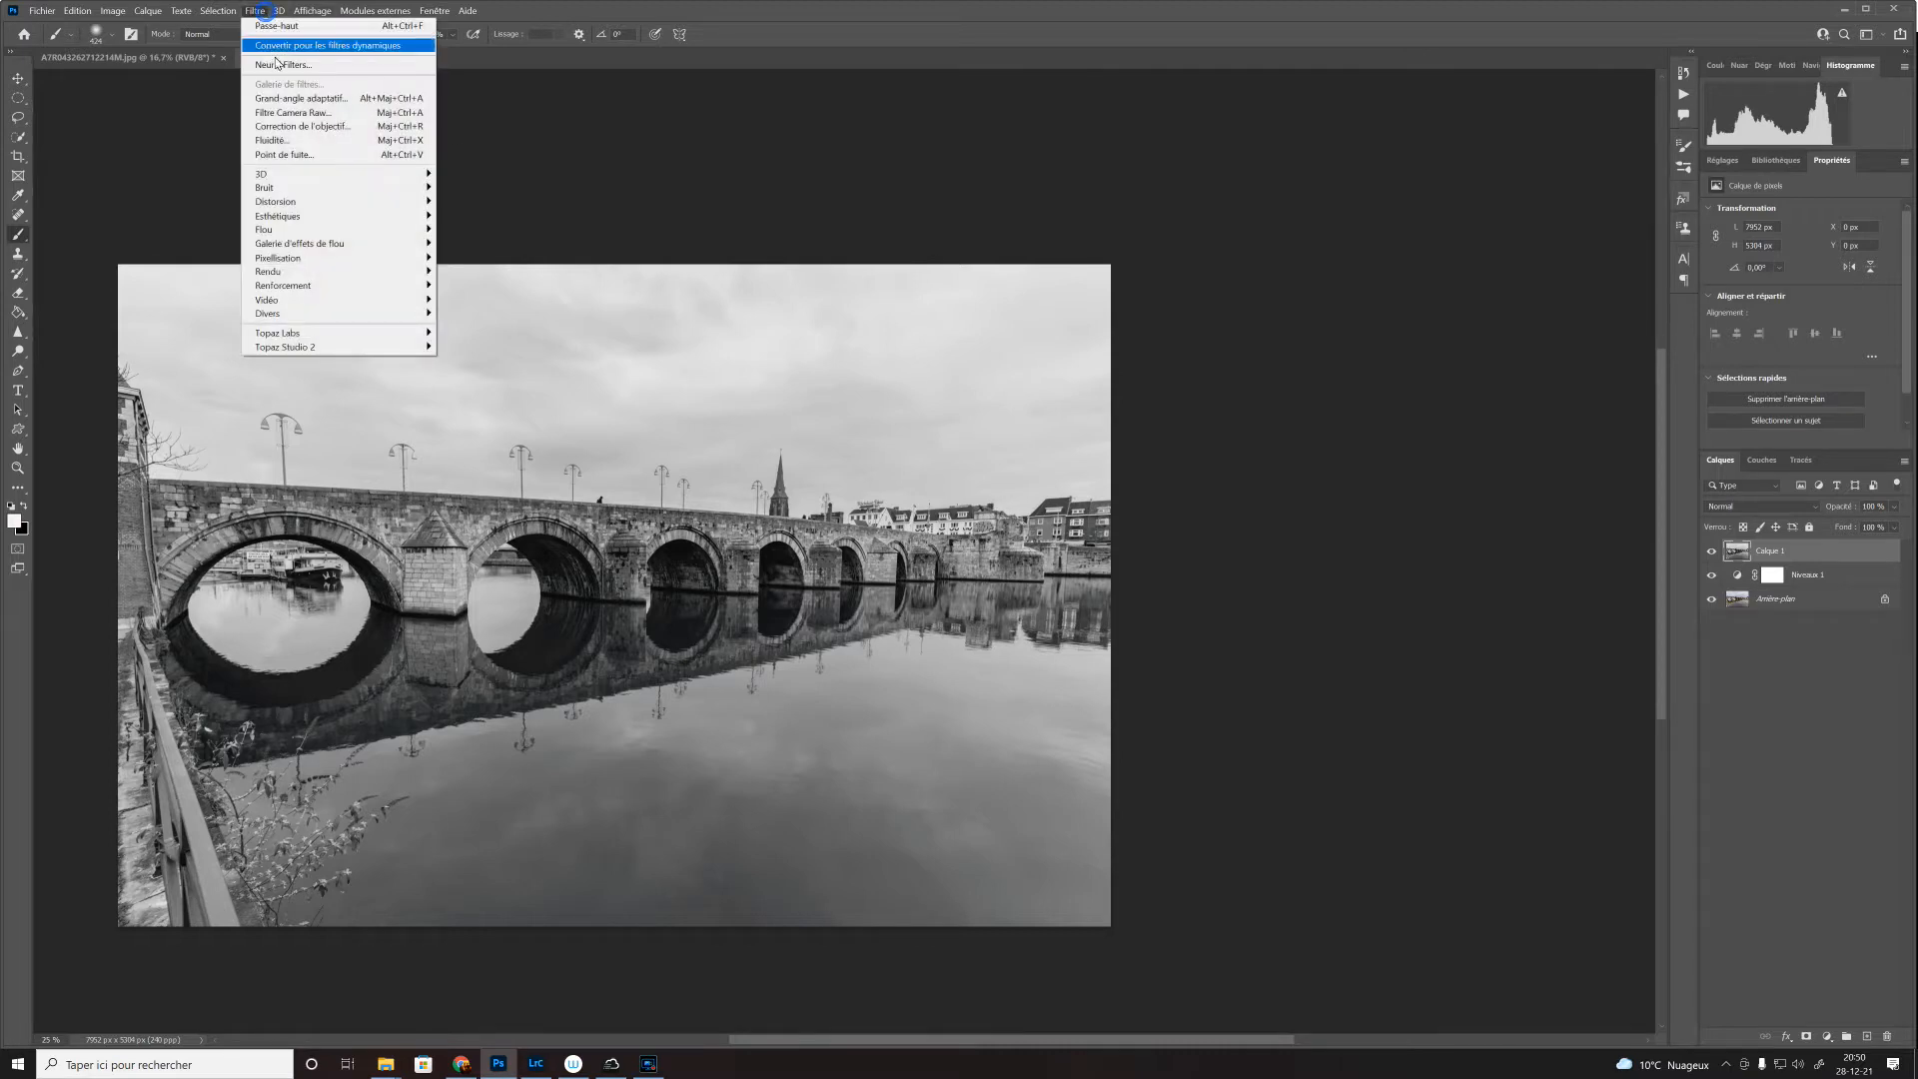
left_click(291, 53)
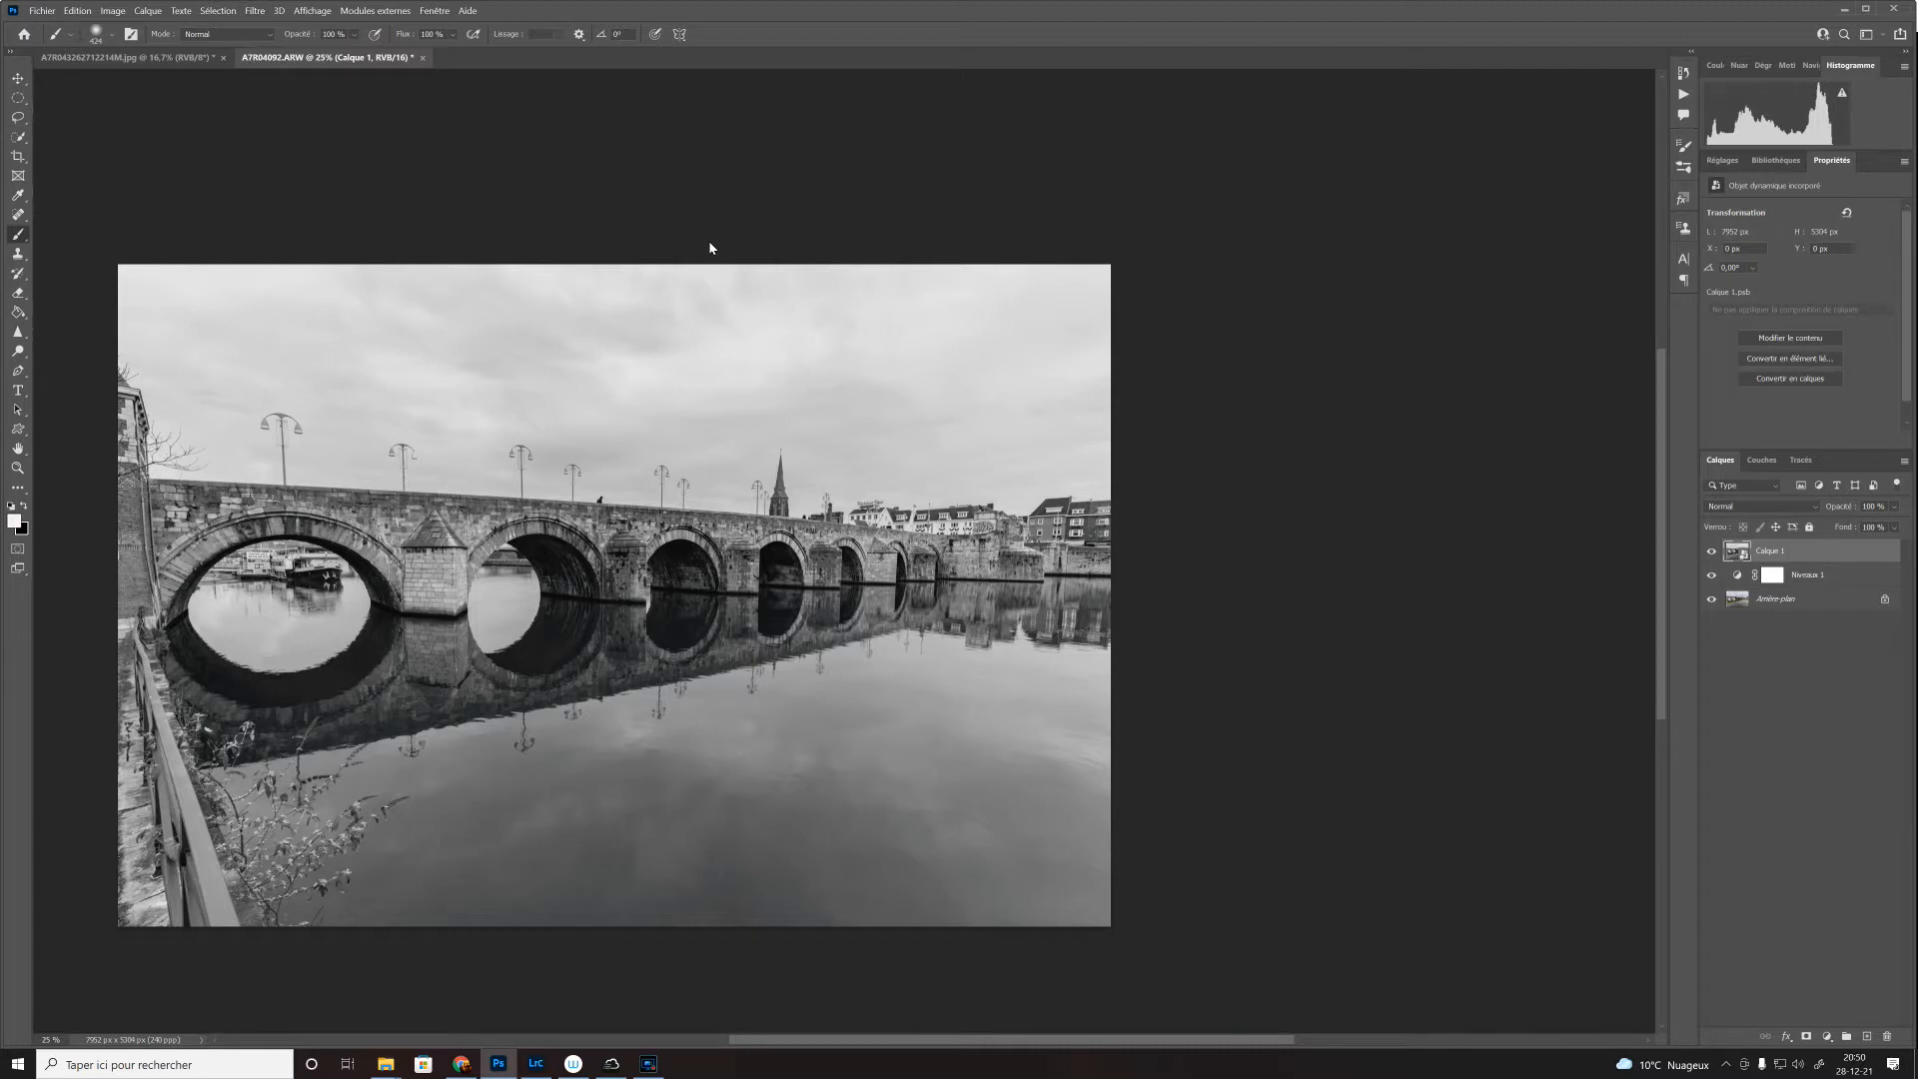
left_click(255, 11)
mouse_move(344, 314)
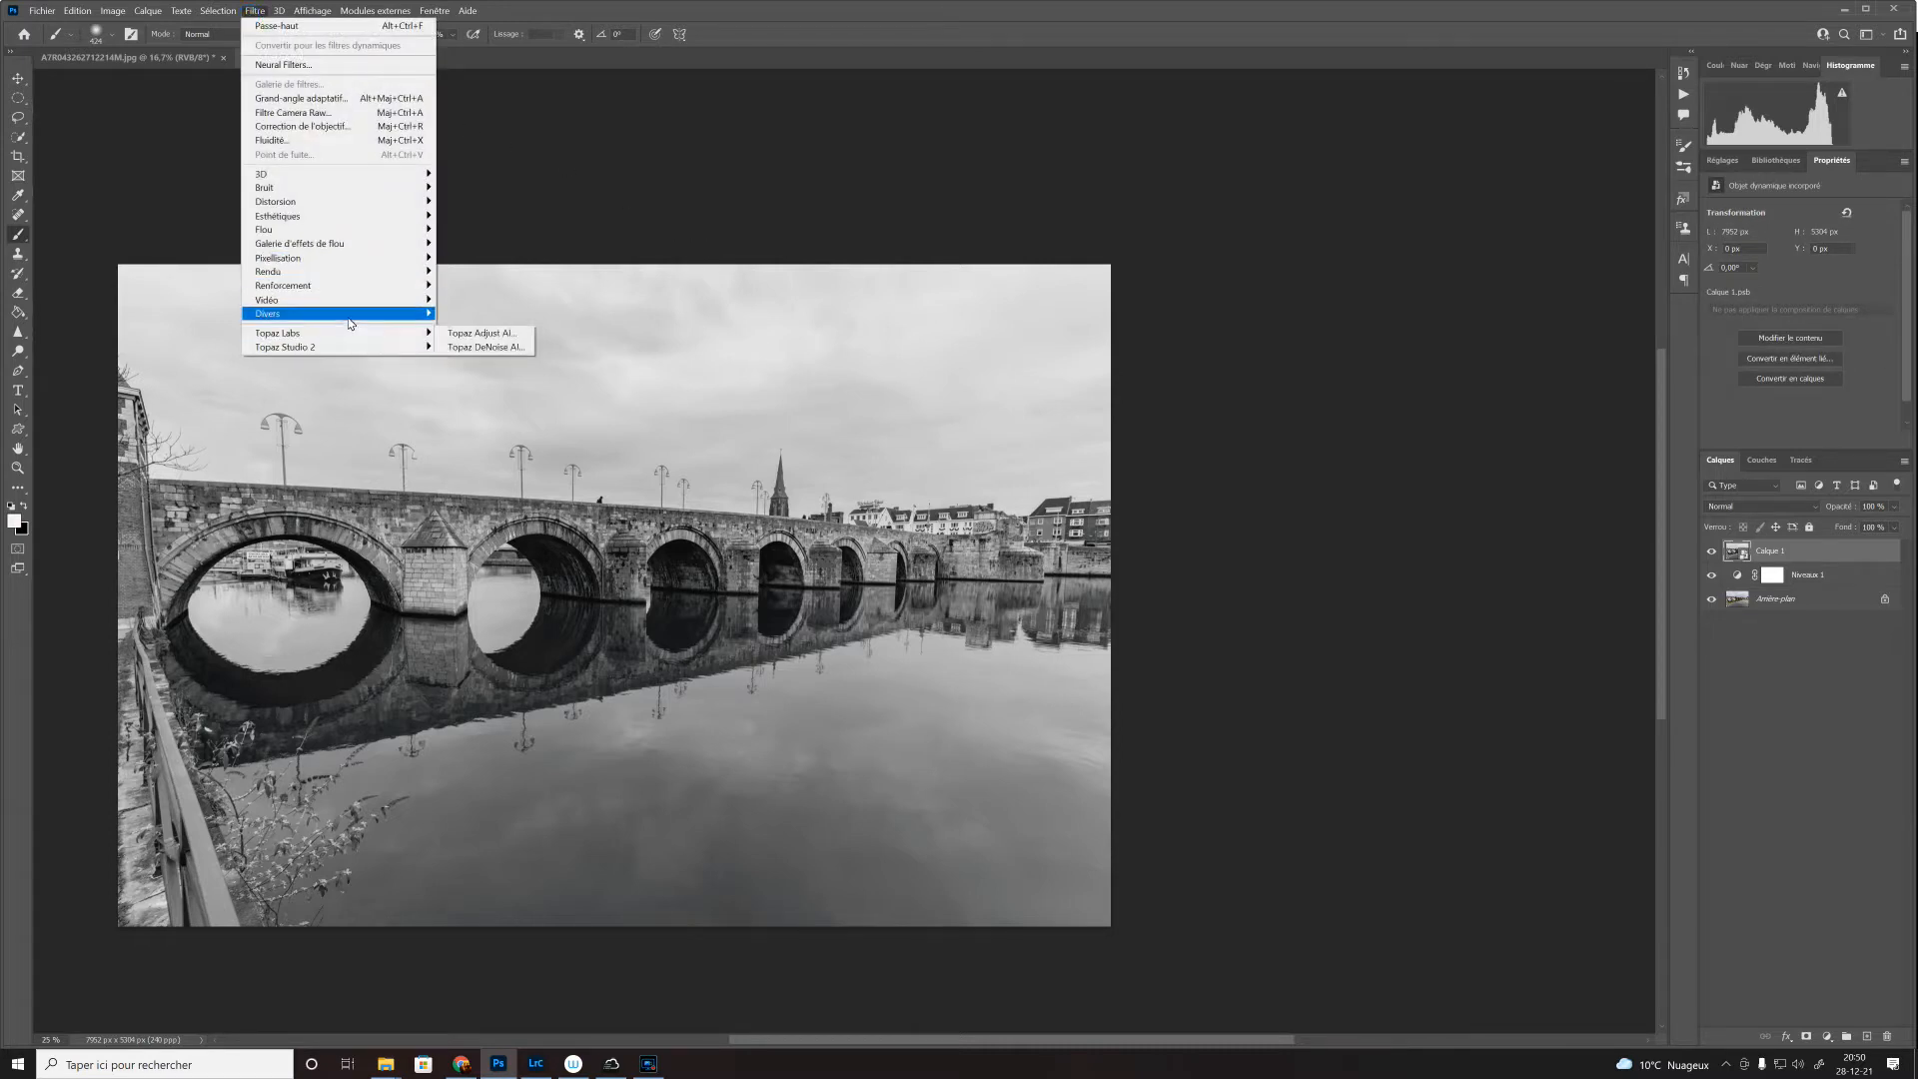
left_click(487, 357)
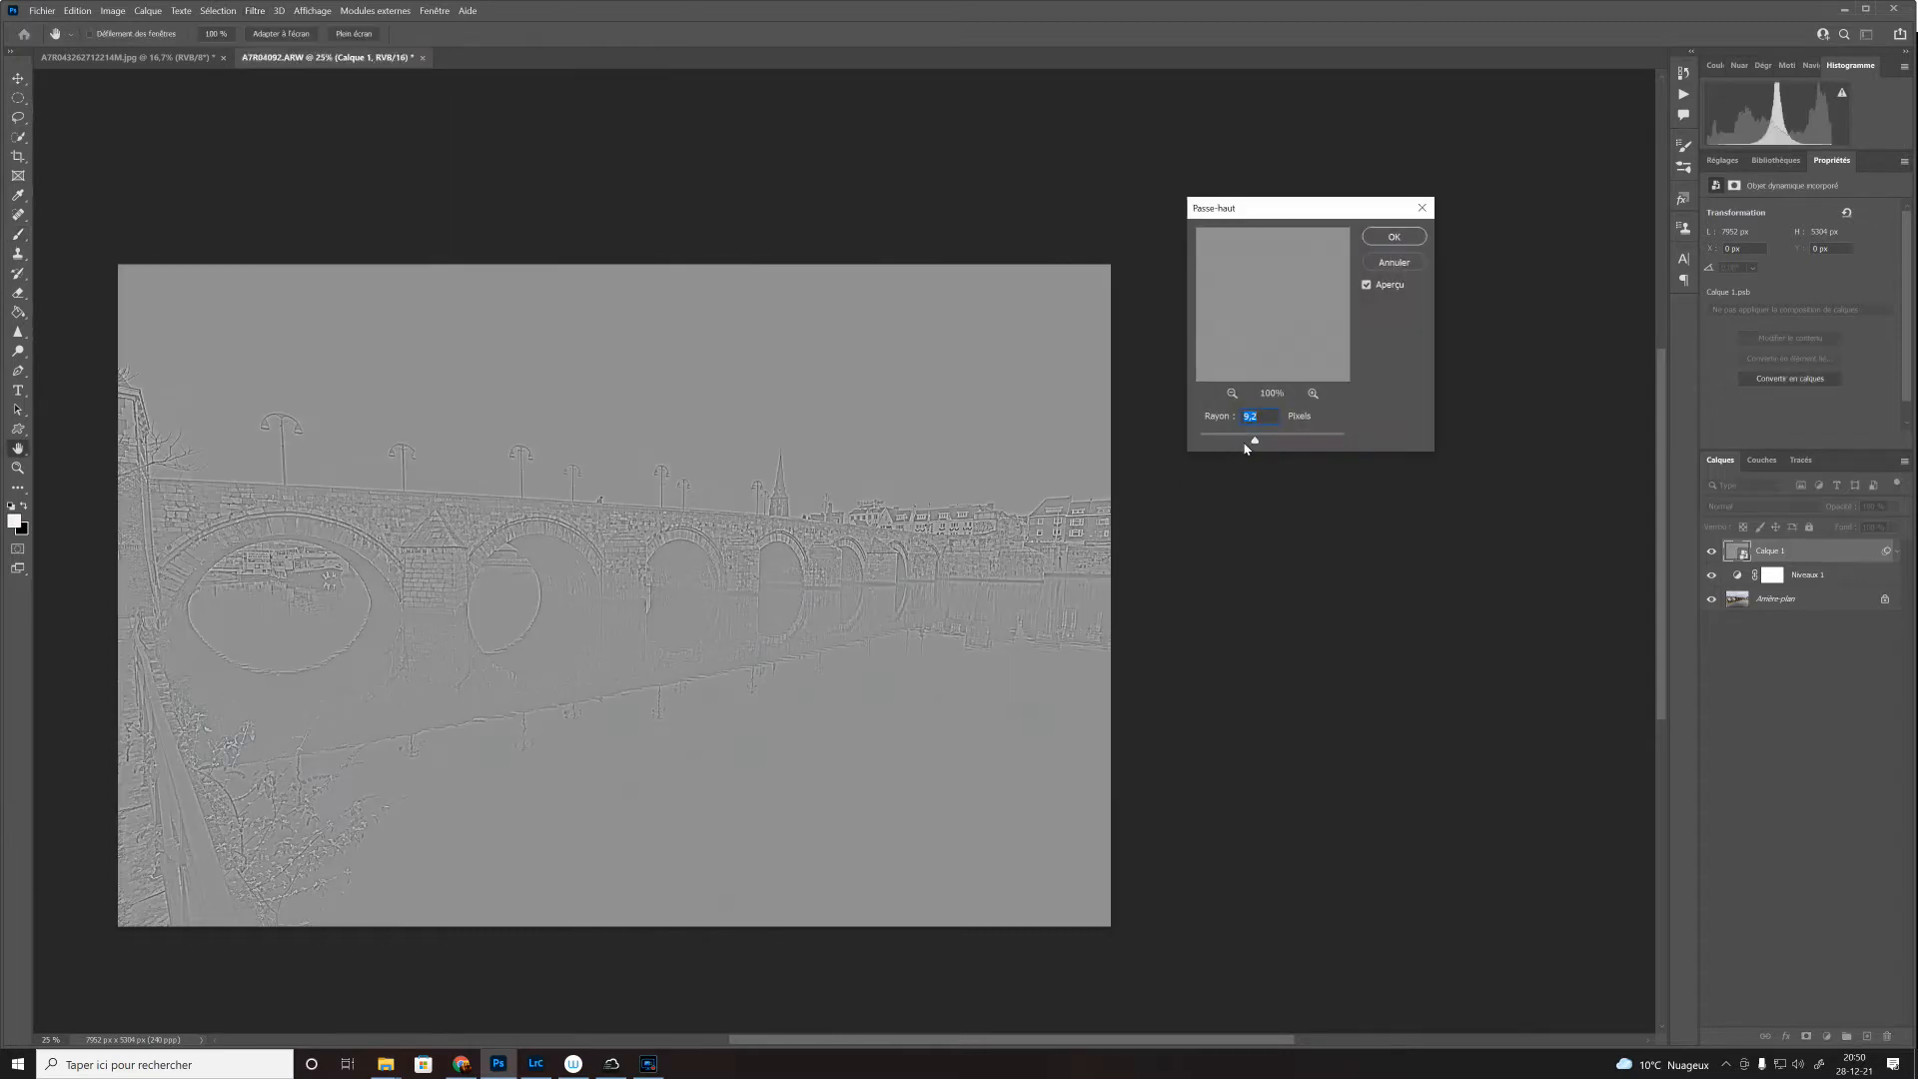
left_click_drag(1254, 440, 1213, 443)
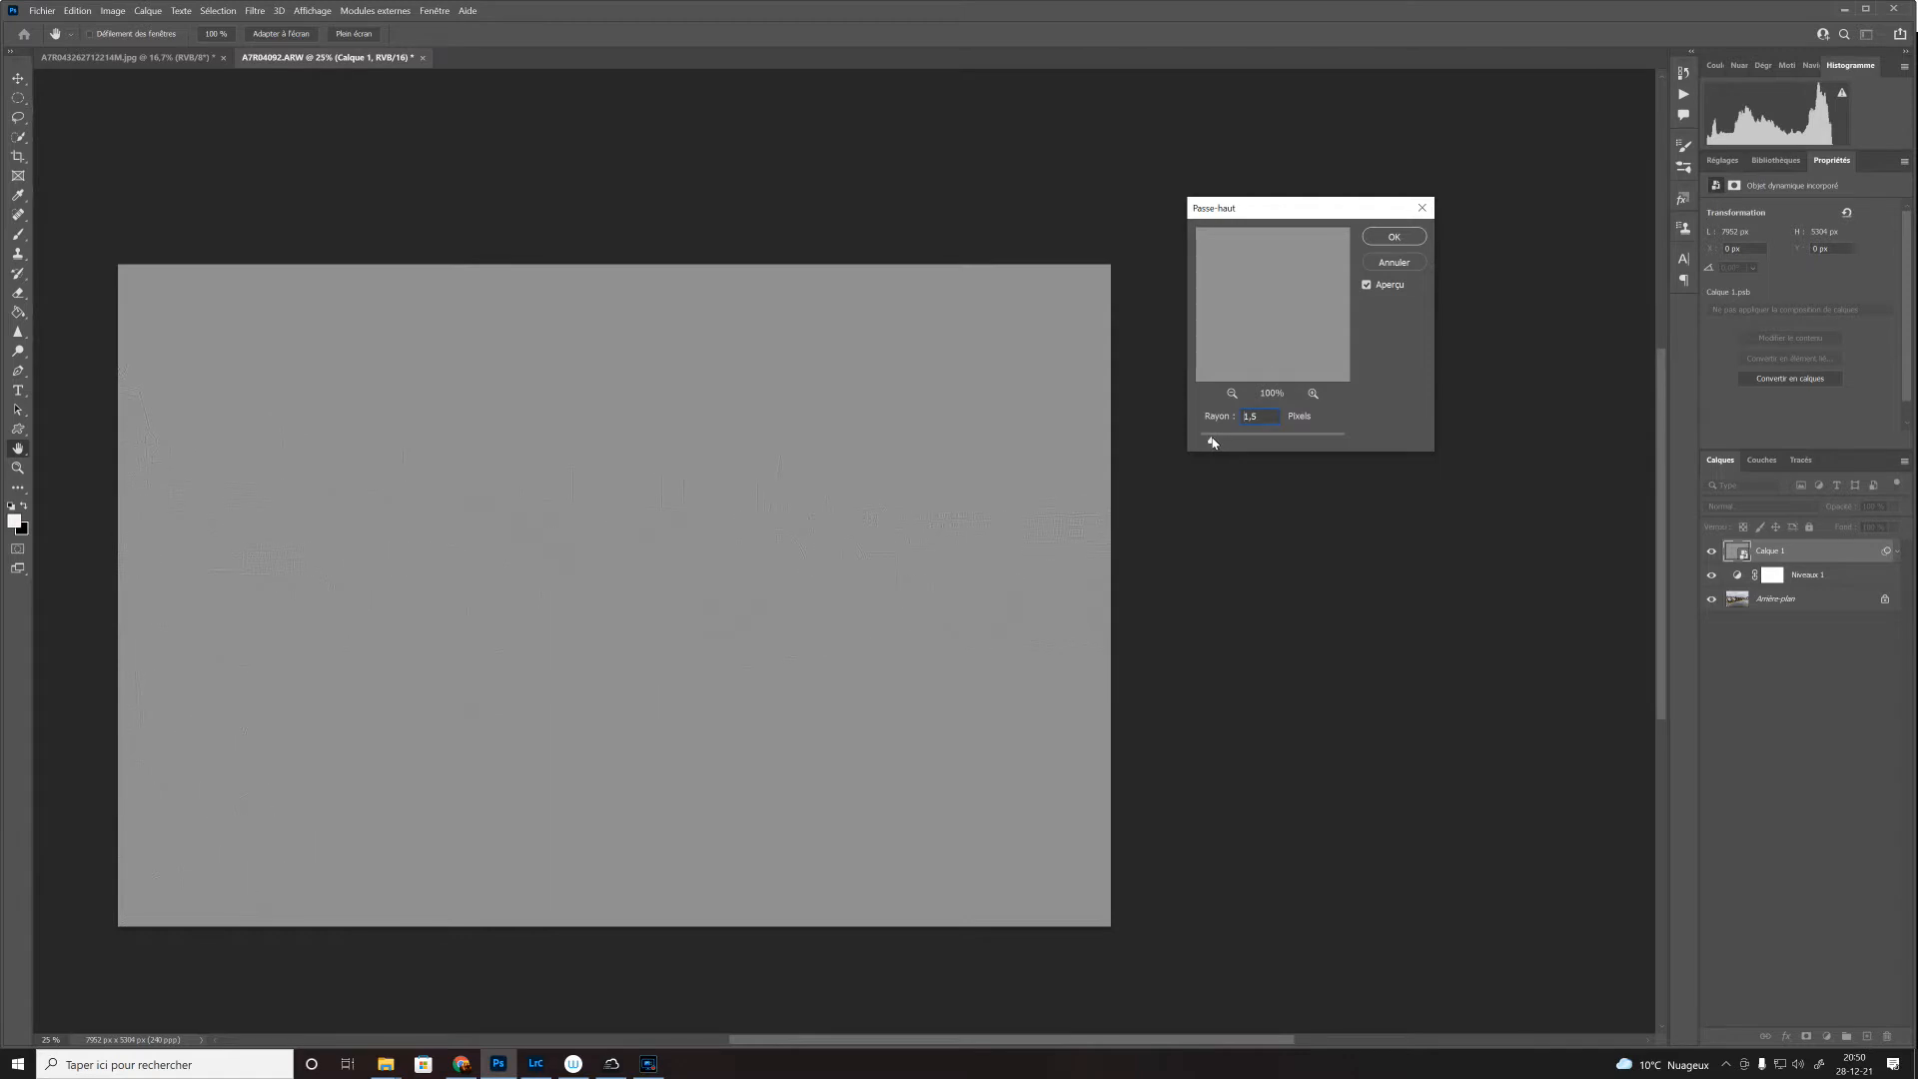
left_click_drag(1213, 442, 1208, 441)
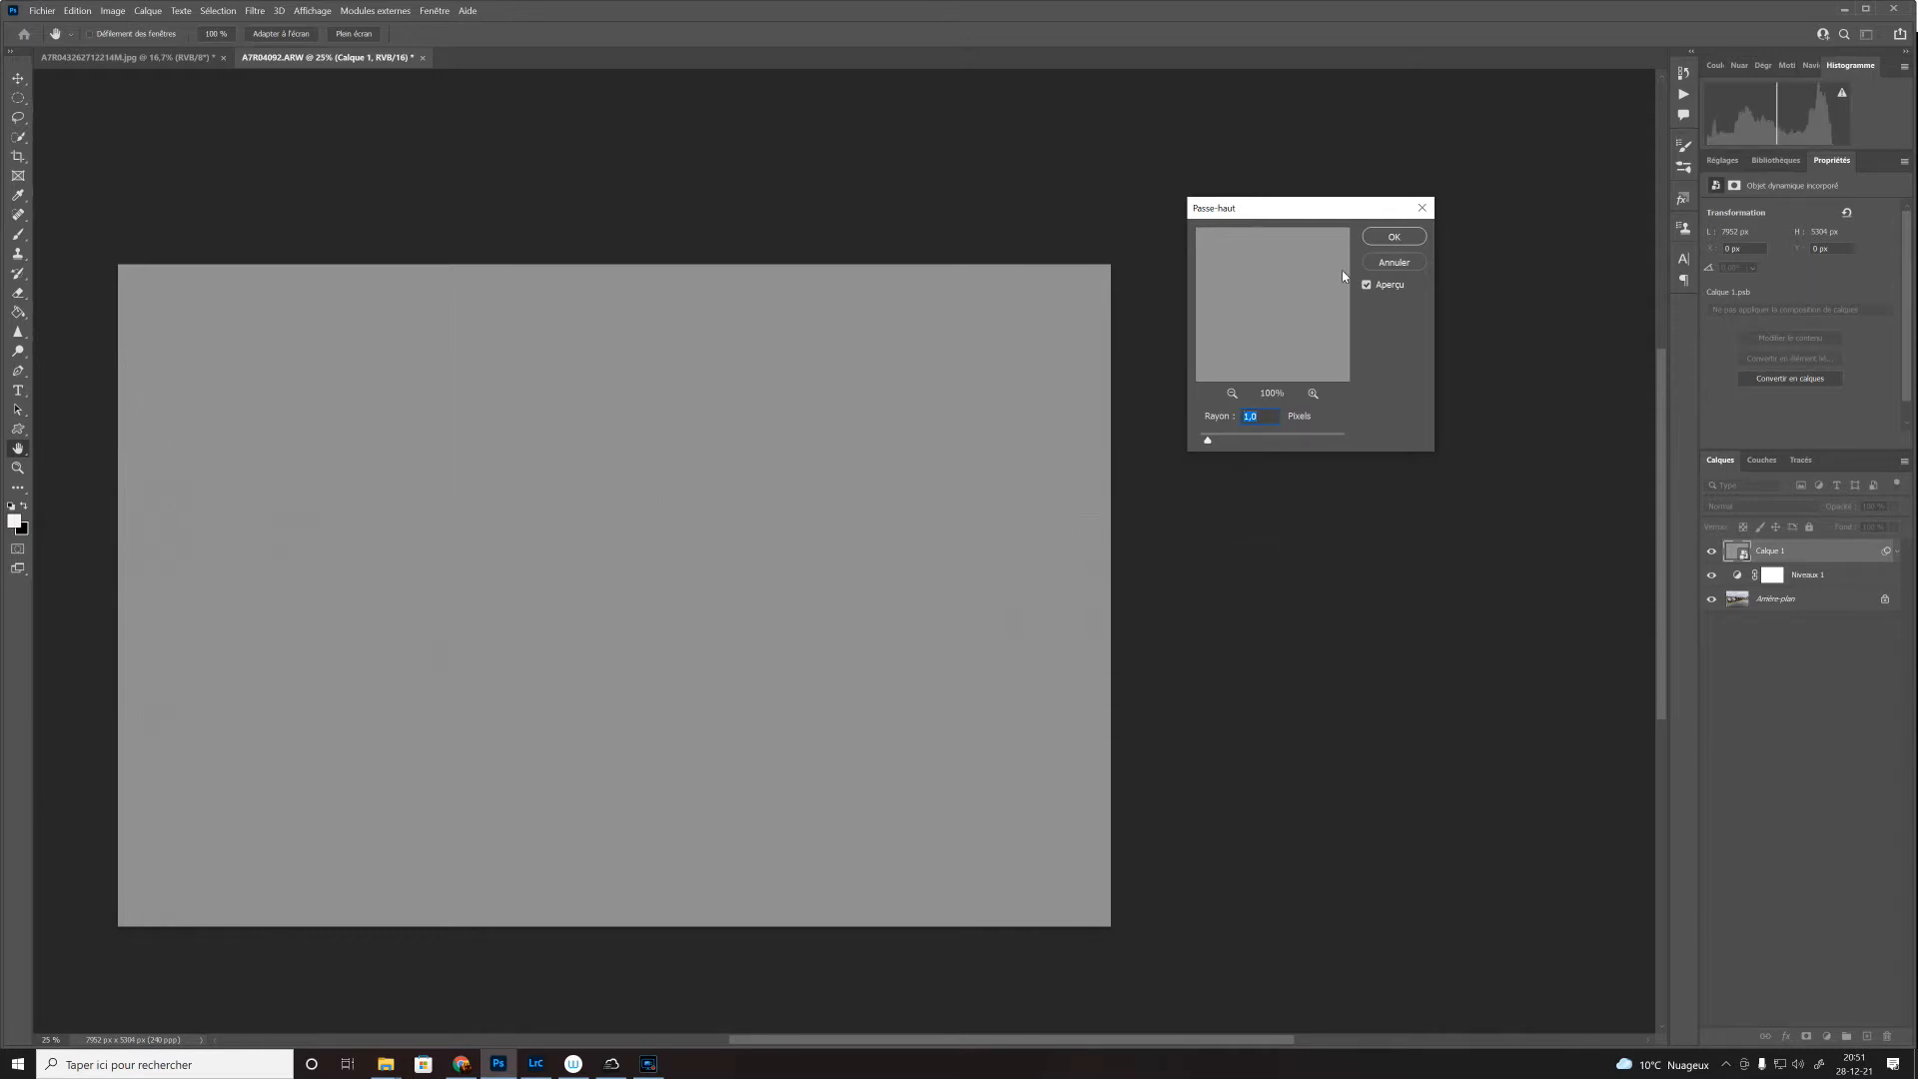
left_click(1387, 241)
Step: Set the high-pass layer's blend mode to Soft Light (Lumière tamisée) and compare the photo with and without the layer at 100%
key("b")
left_click(1755, 507)
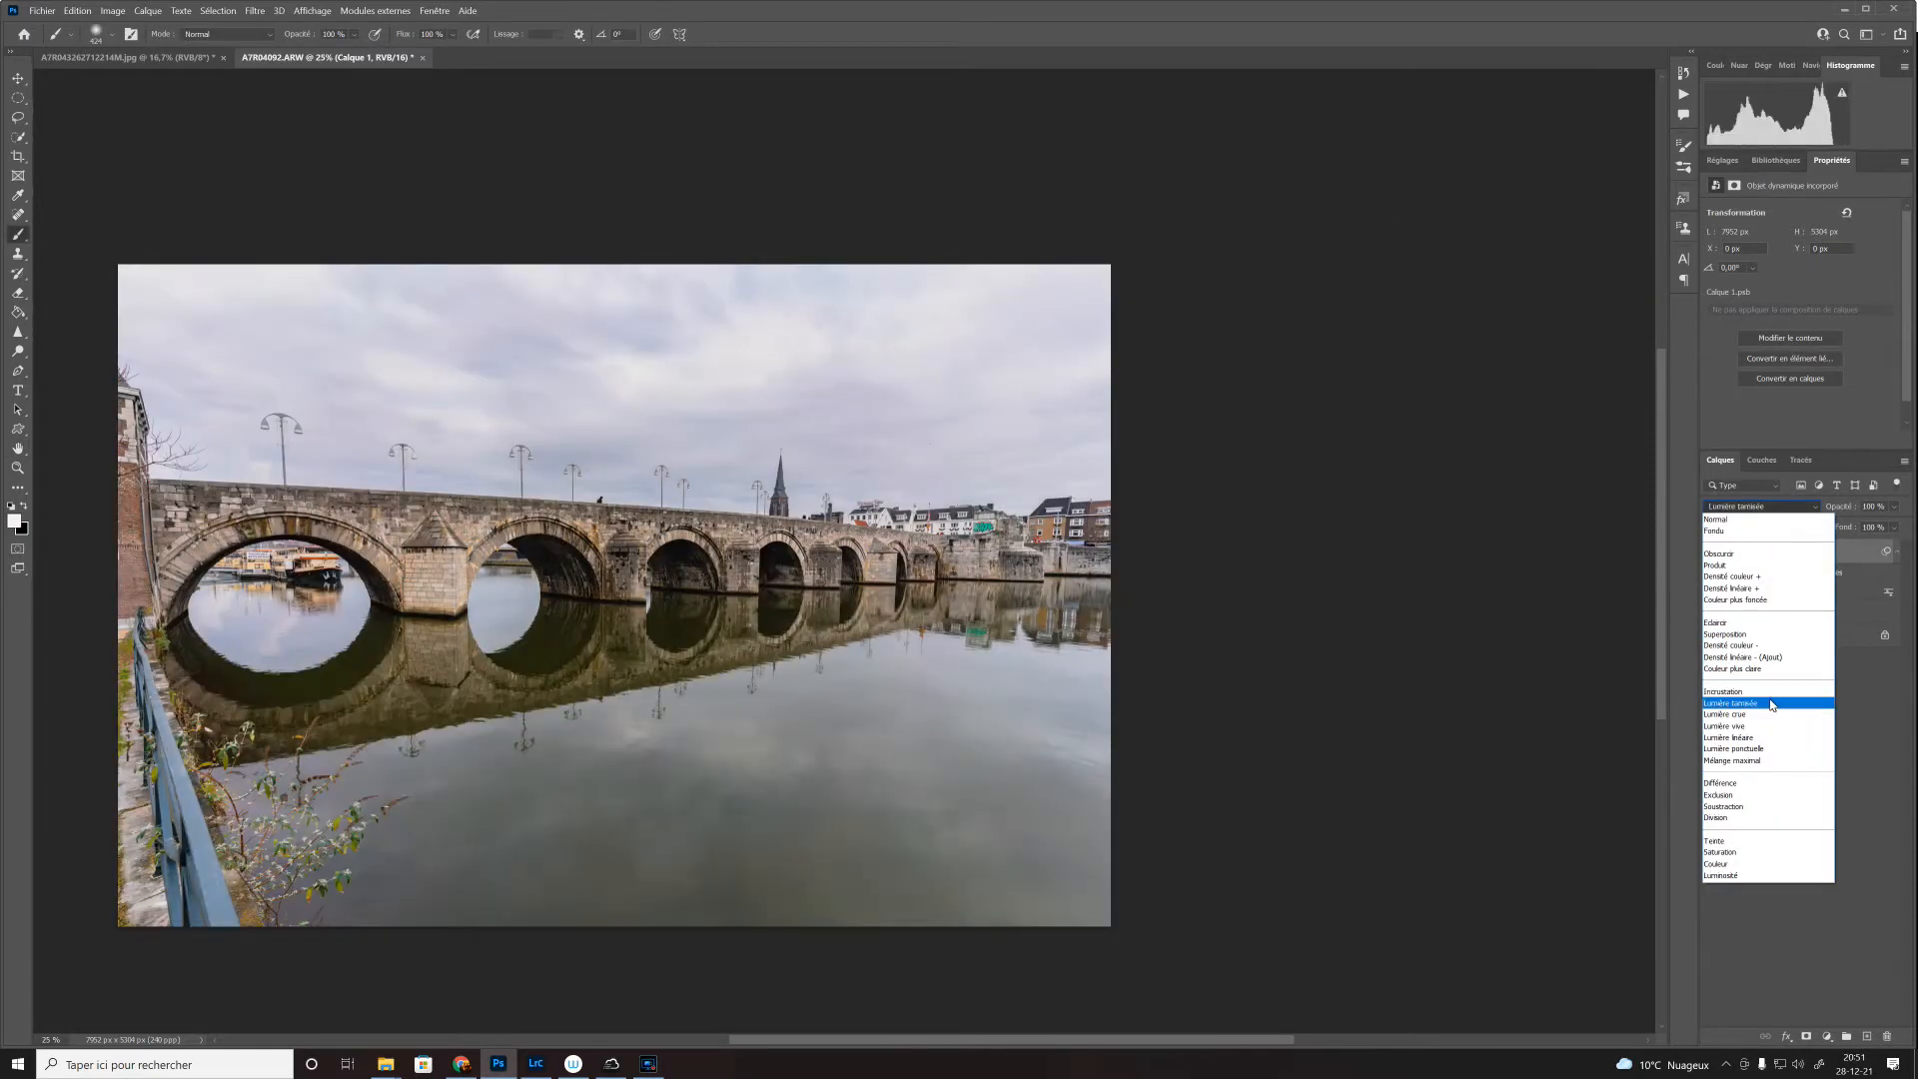
left_click(1771, 703)
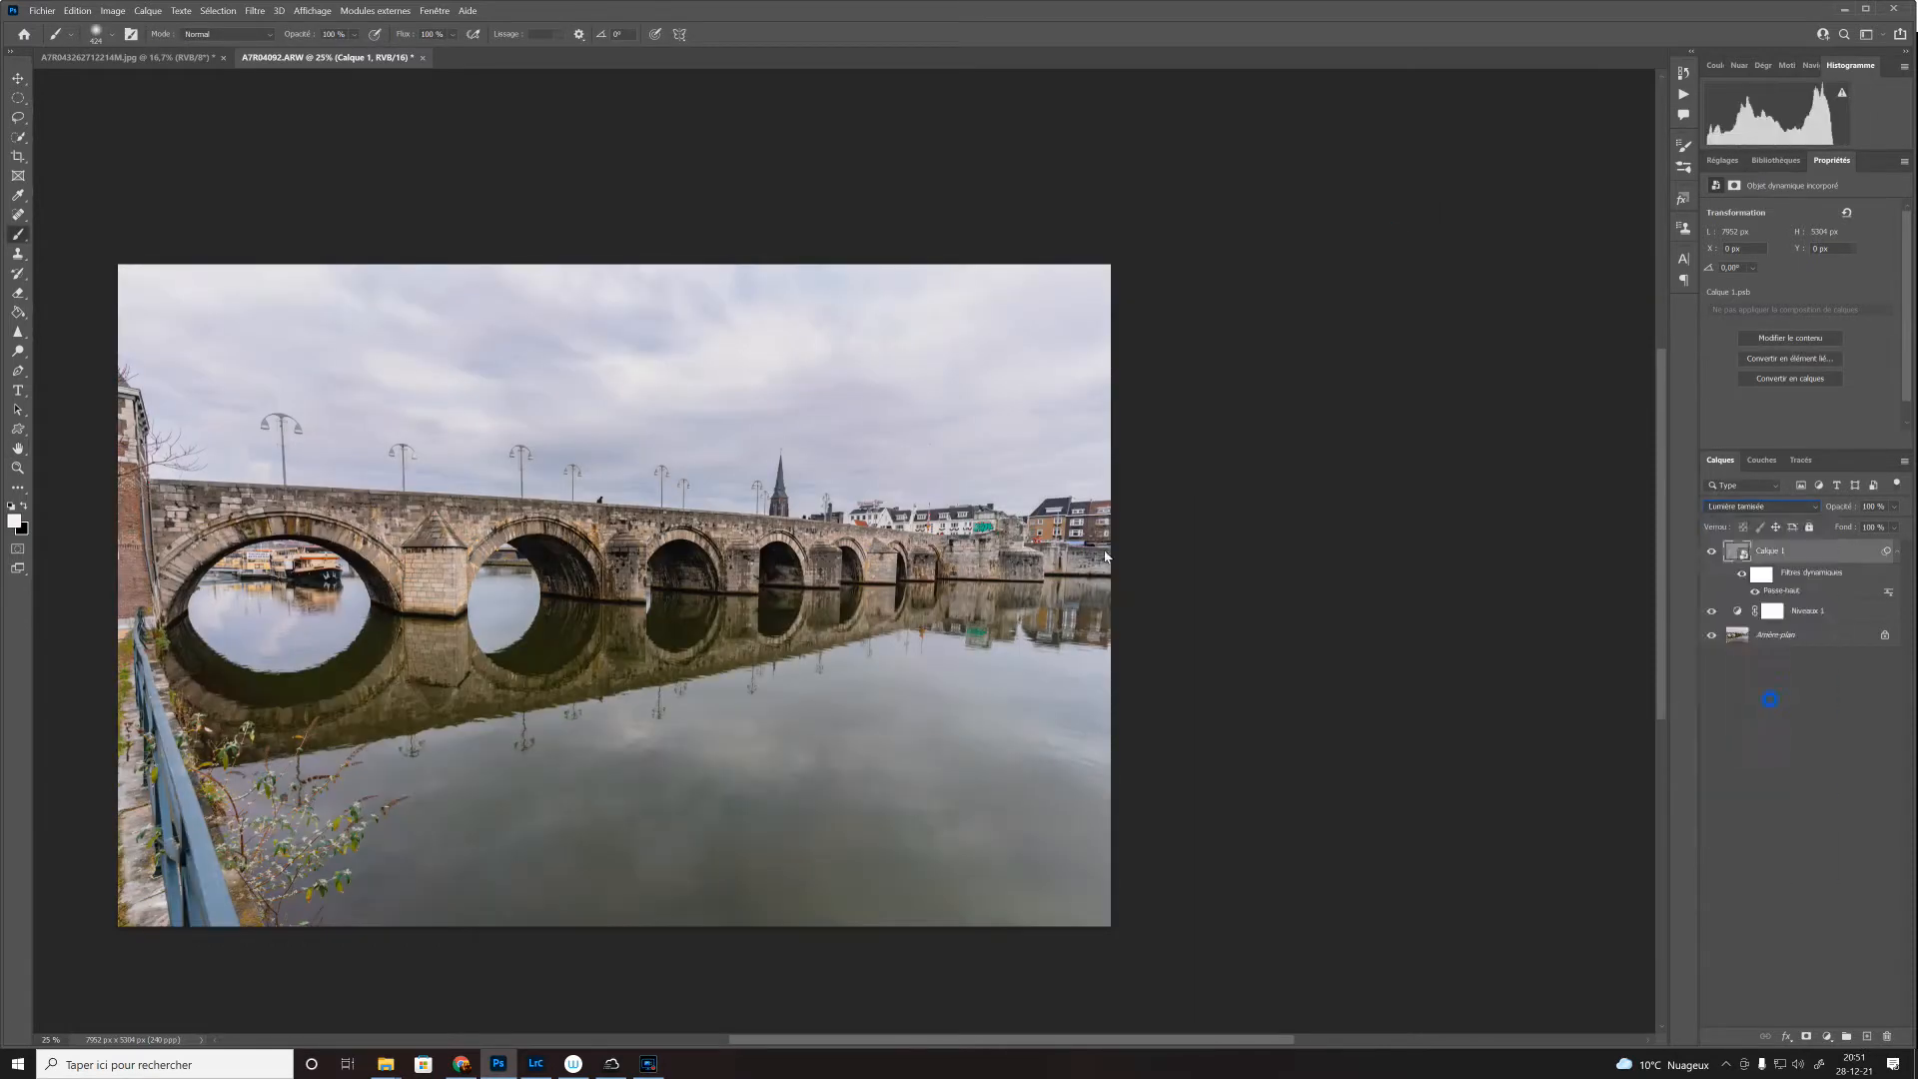
key("ctrl+1")
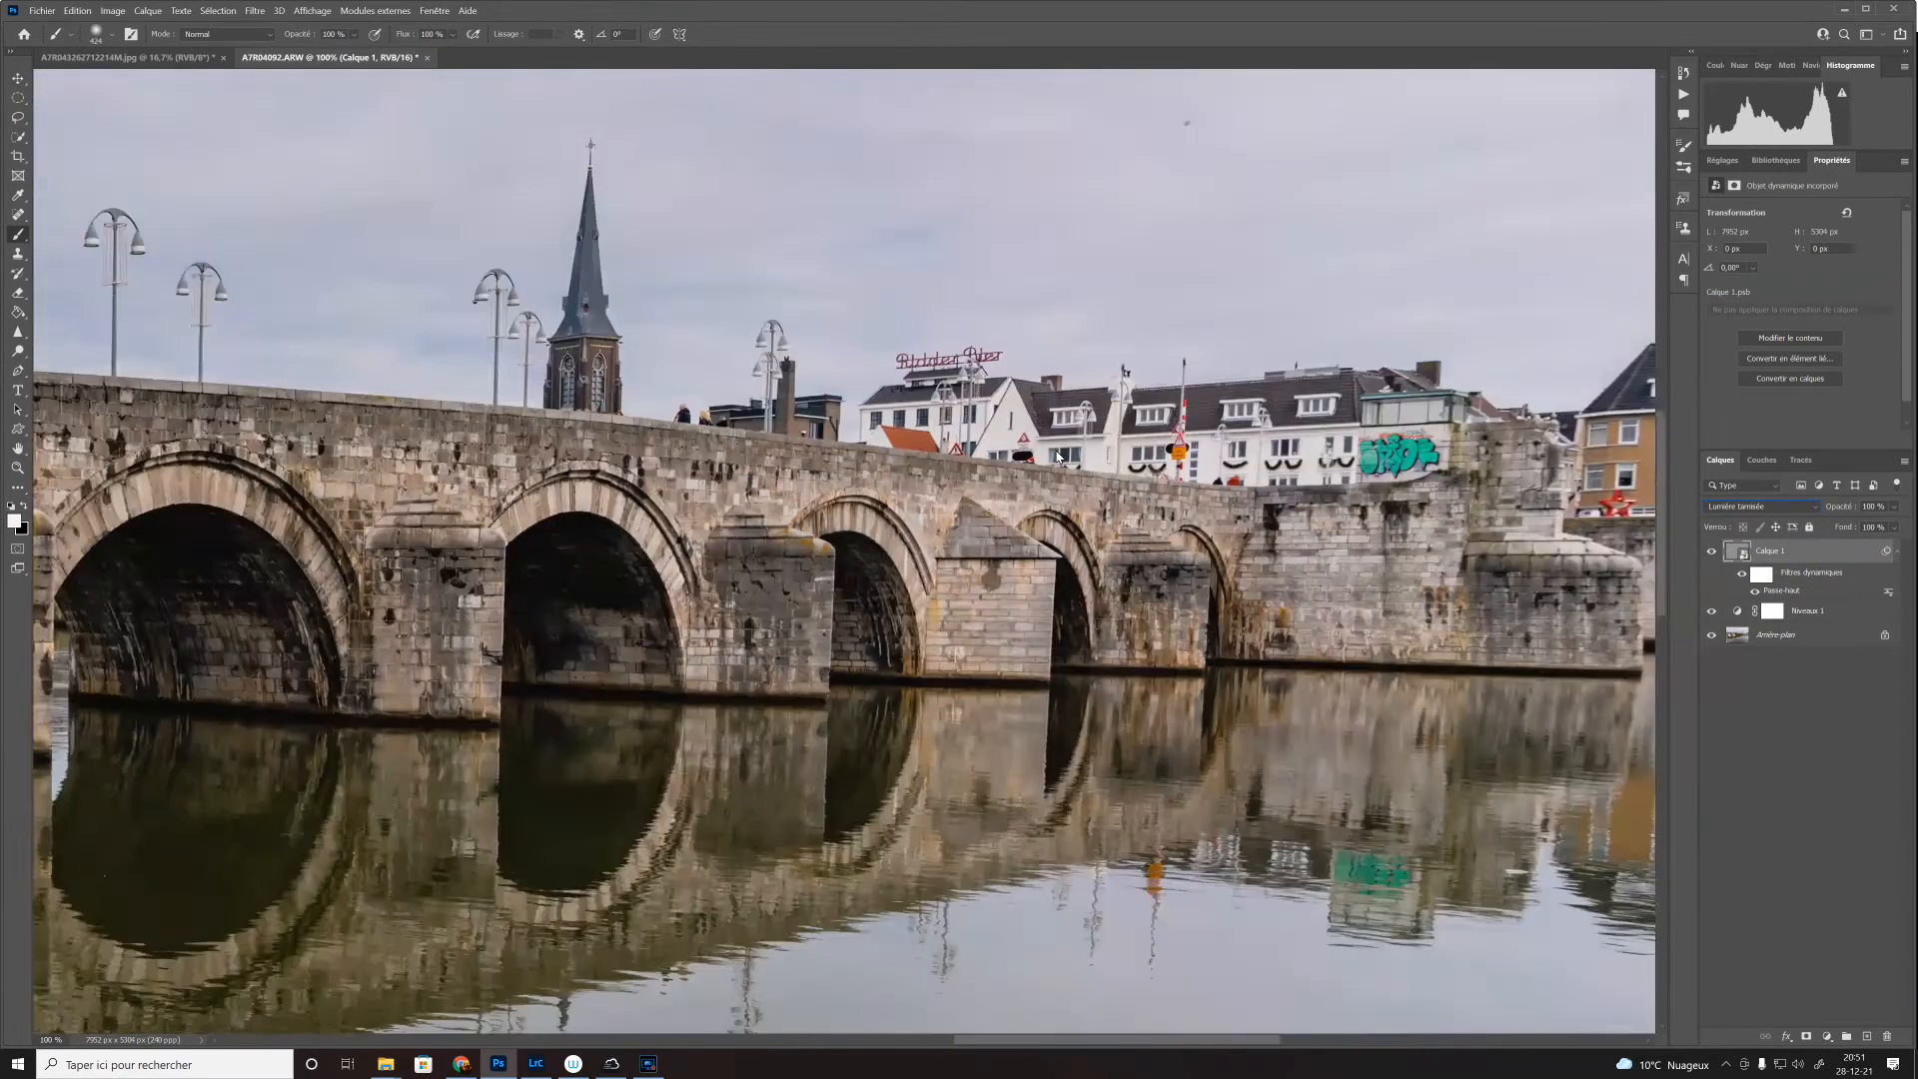
left_click(1712, 552)
left_click(1712, 552)
left_click(1713, 555)
left_click(1712, 552)
Step: Duplicate the high-pass layer four times and put all five layers into one group
key("ctrl+j")
key("ctrl+j")
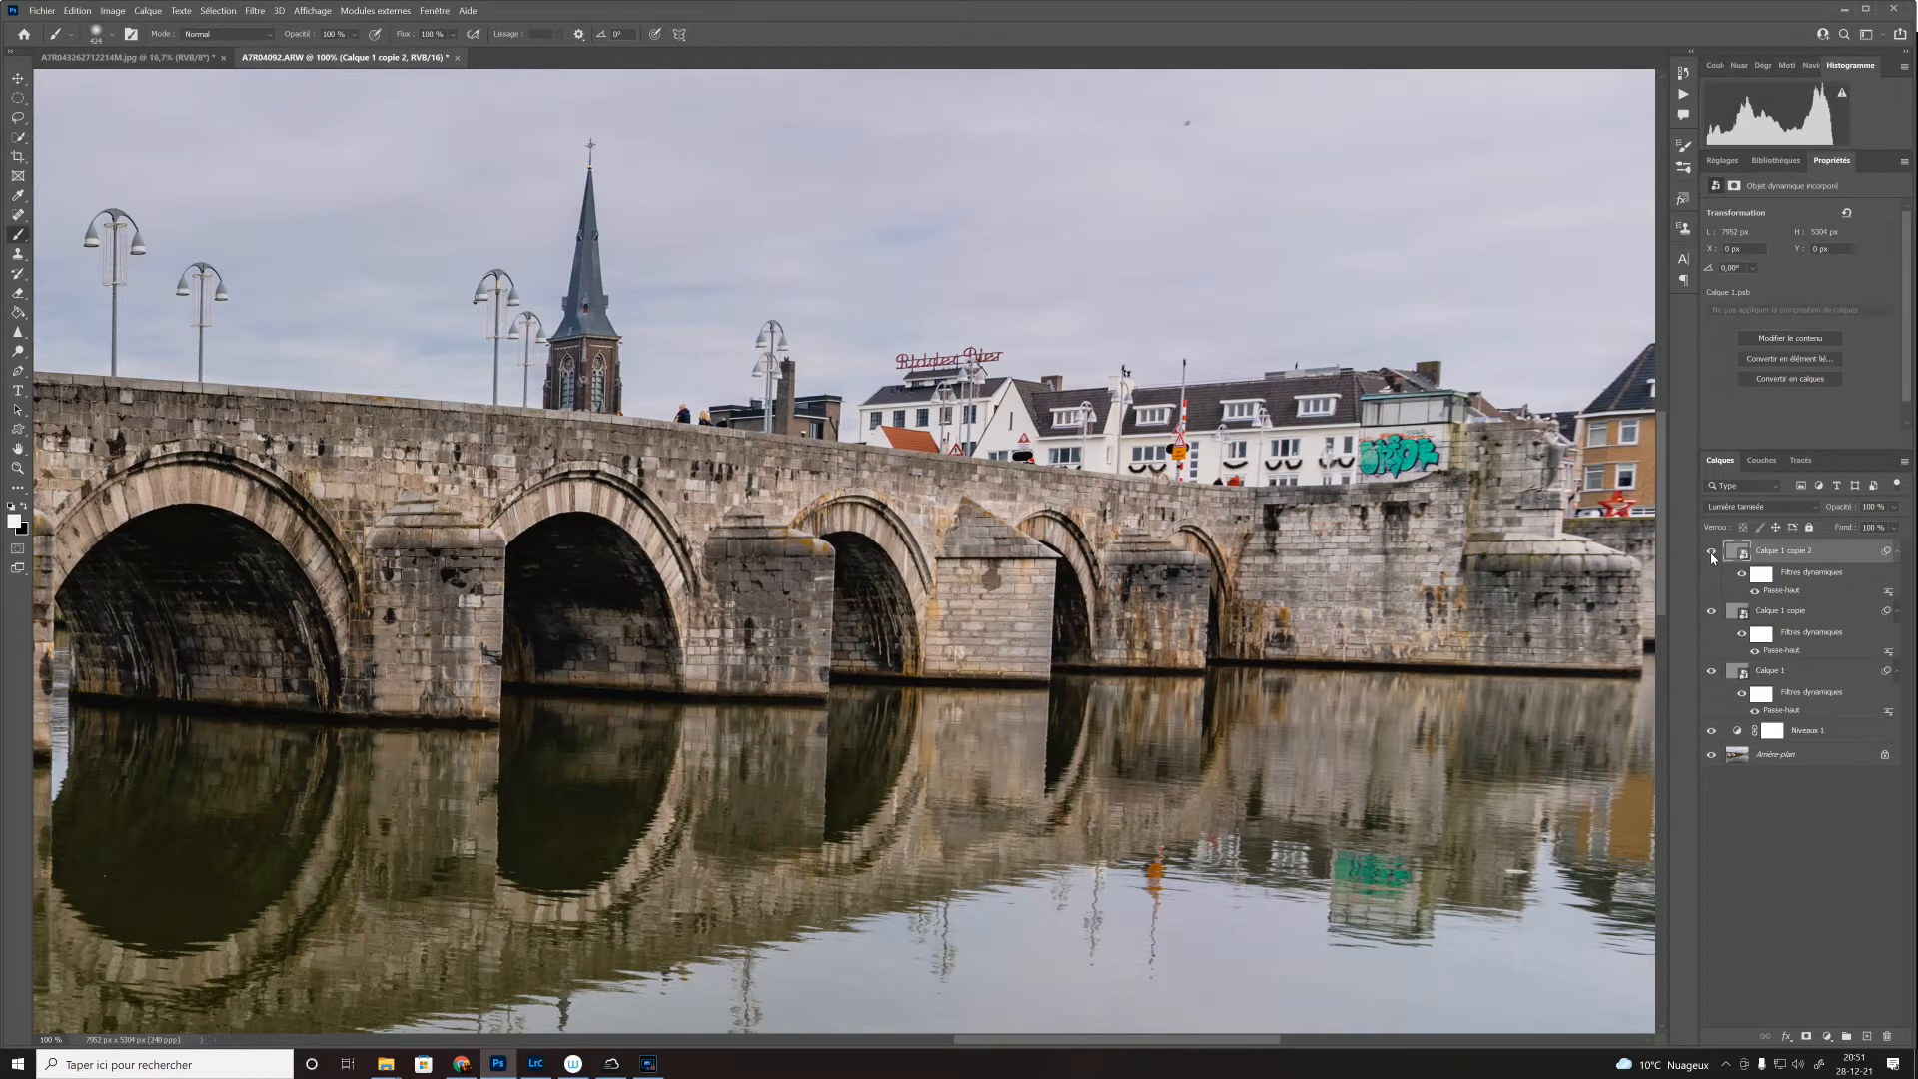
key("ctrl+j")
key("ctrl+j")
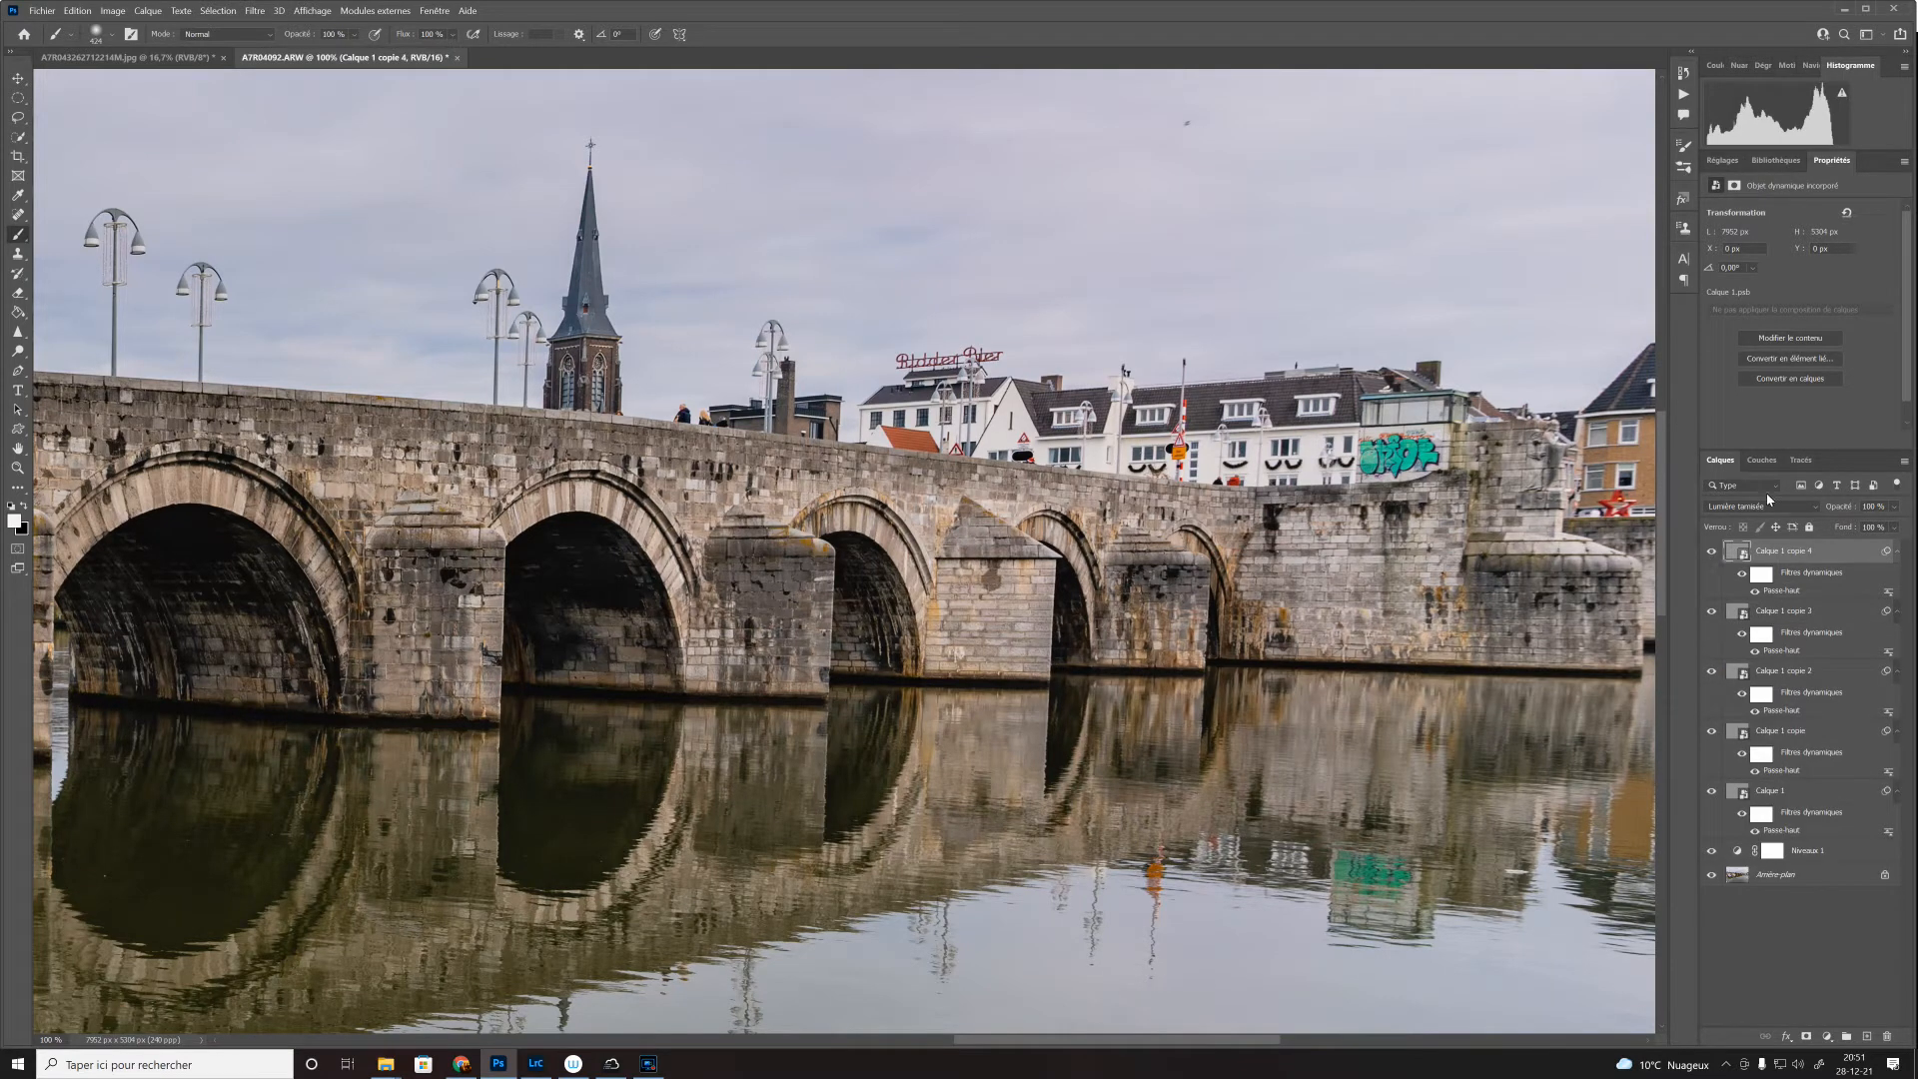
left_click(1809, 791, "shift")
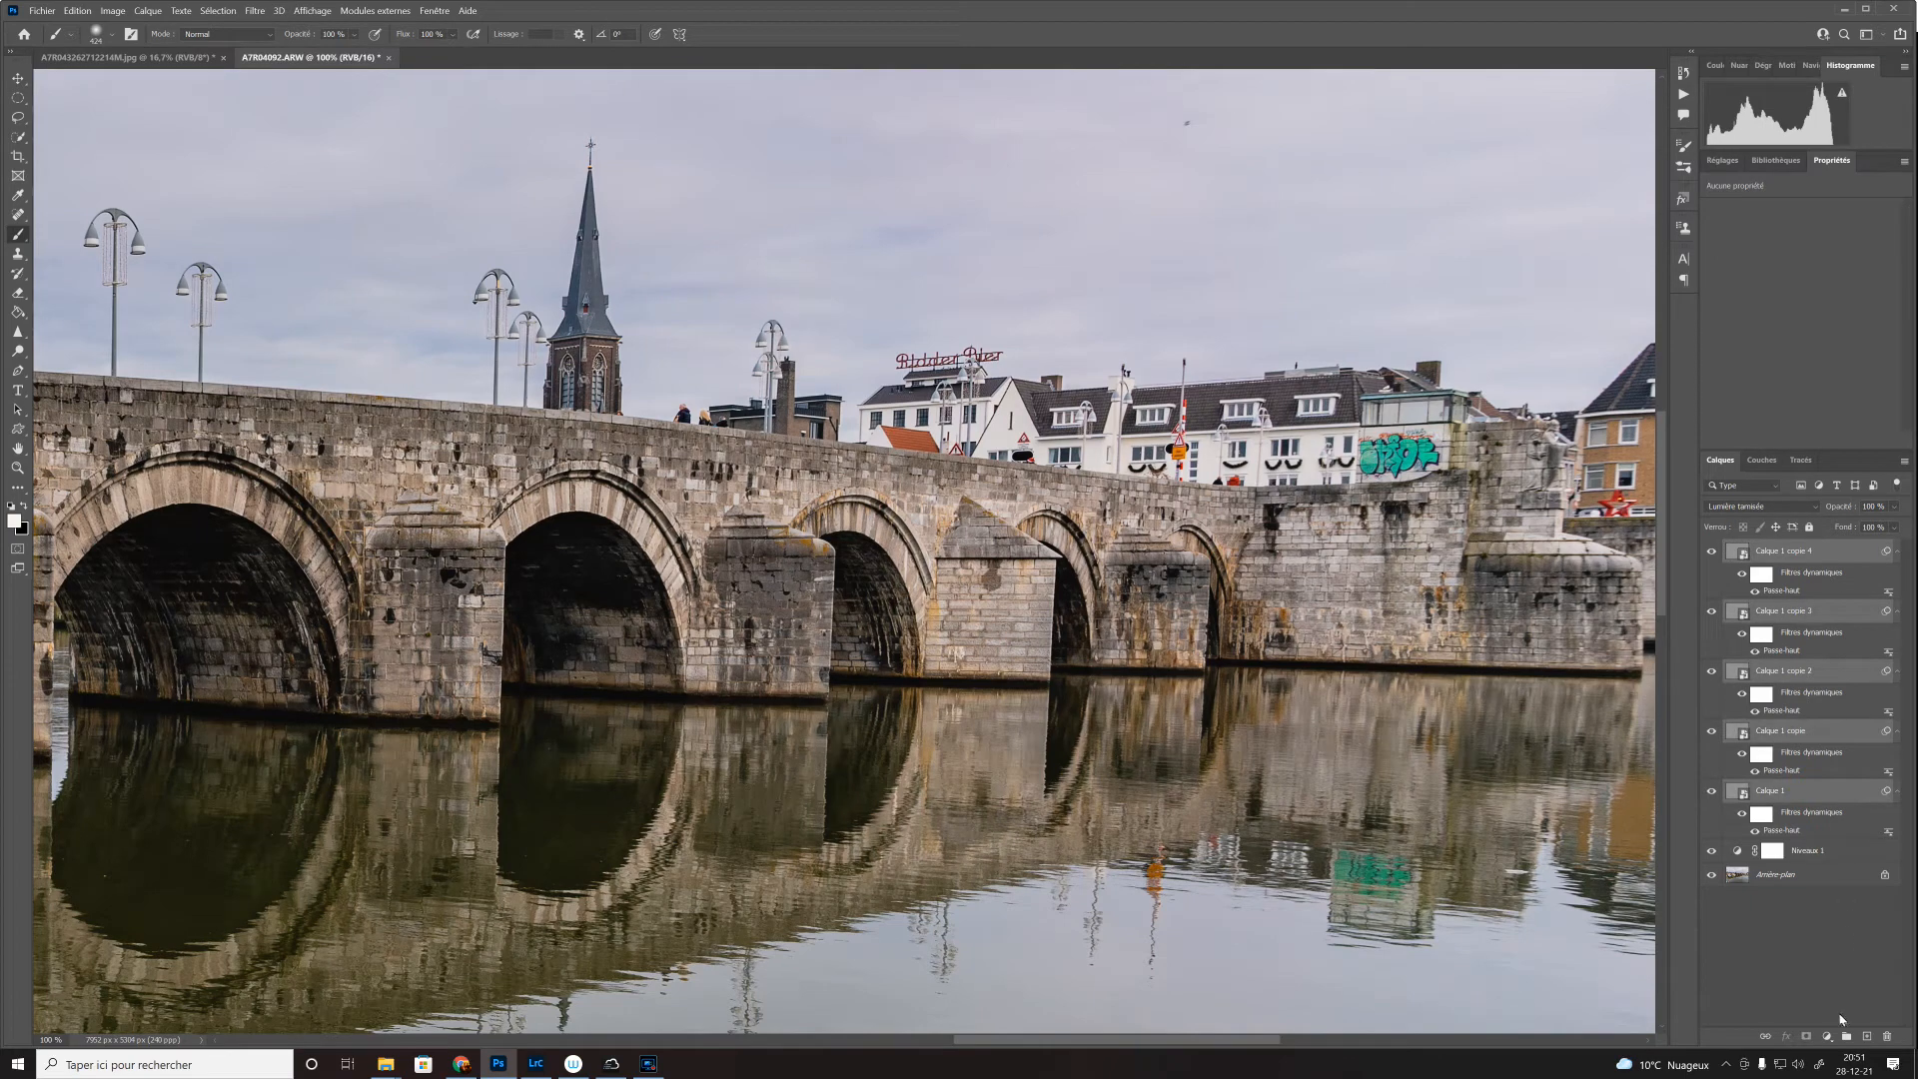
left_click(1846, 1037)
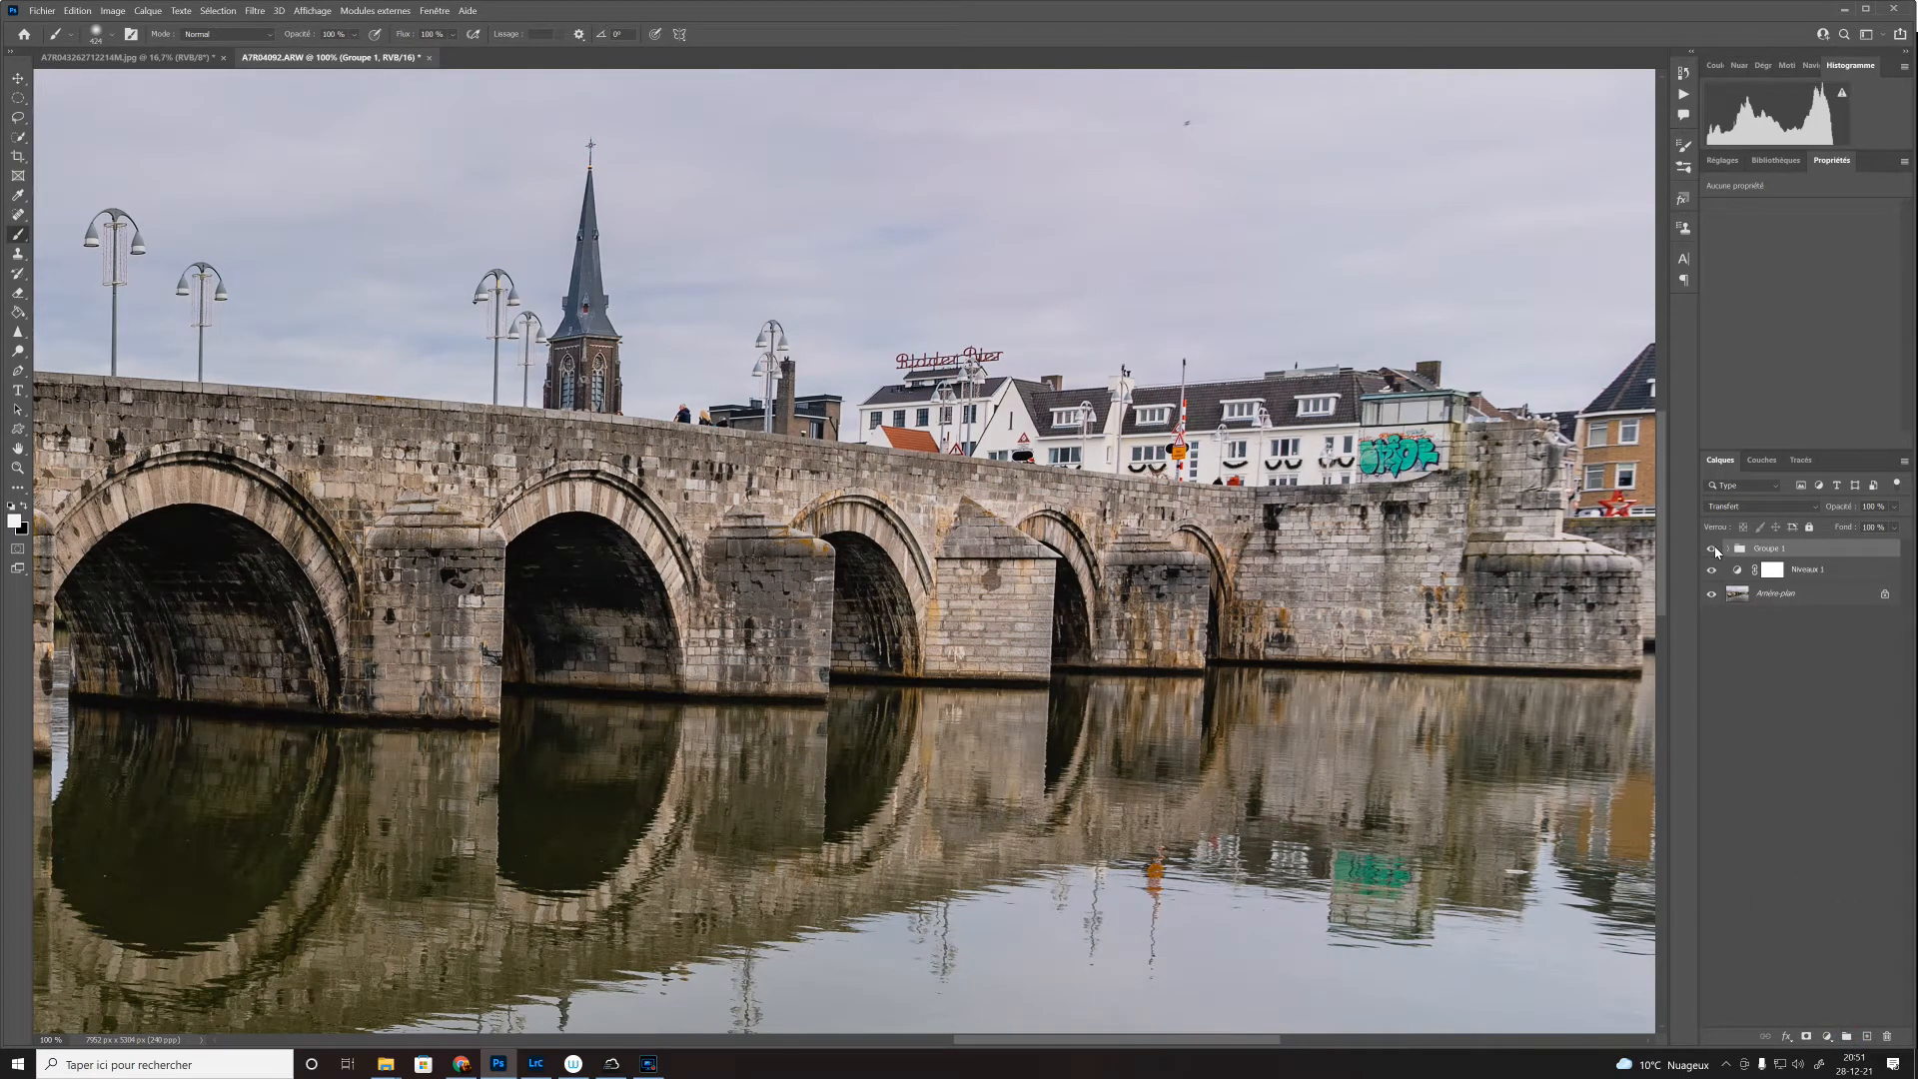
Step: Compare the photo with and without the sharpening group, and rename the group "fin"
left_click(1713, 548)
left_click(1712, 548)
left_click(1712, 548)
left_click(1712, 549)
double_click(1760, 549)
type("fin")
key("Return")
Step: Duplicate the top high-pass layer of the "fin" group and move the copy out above the group
left_click(1727, 548)
left_click(1781, 570)
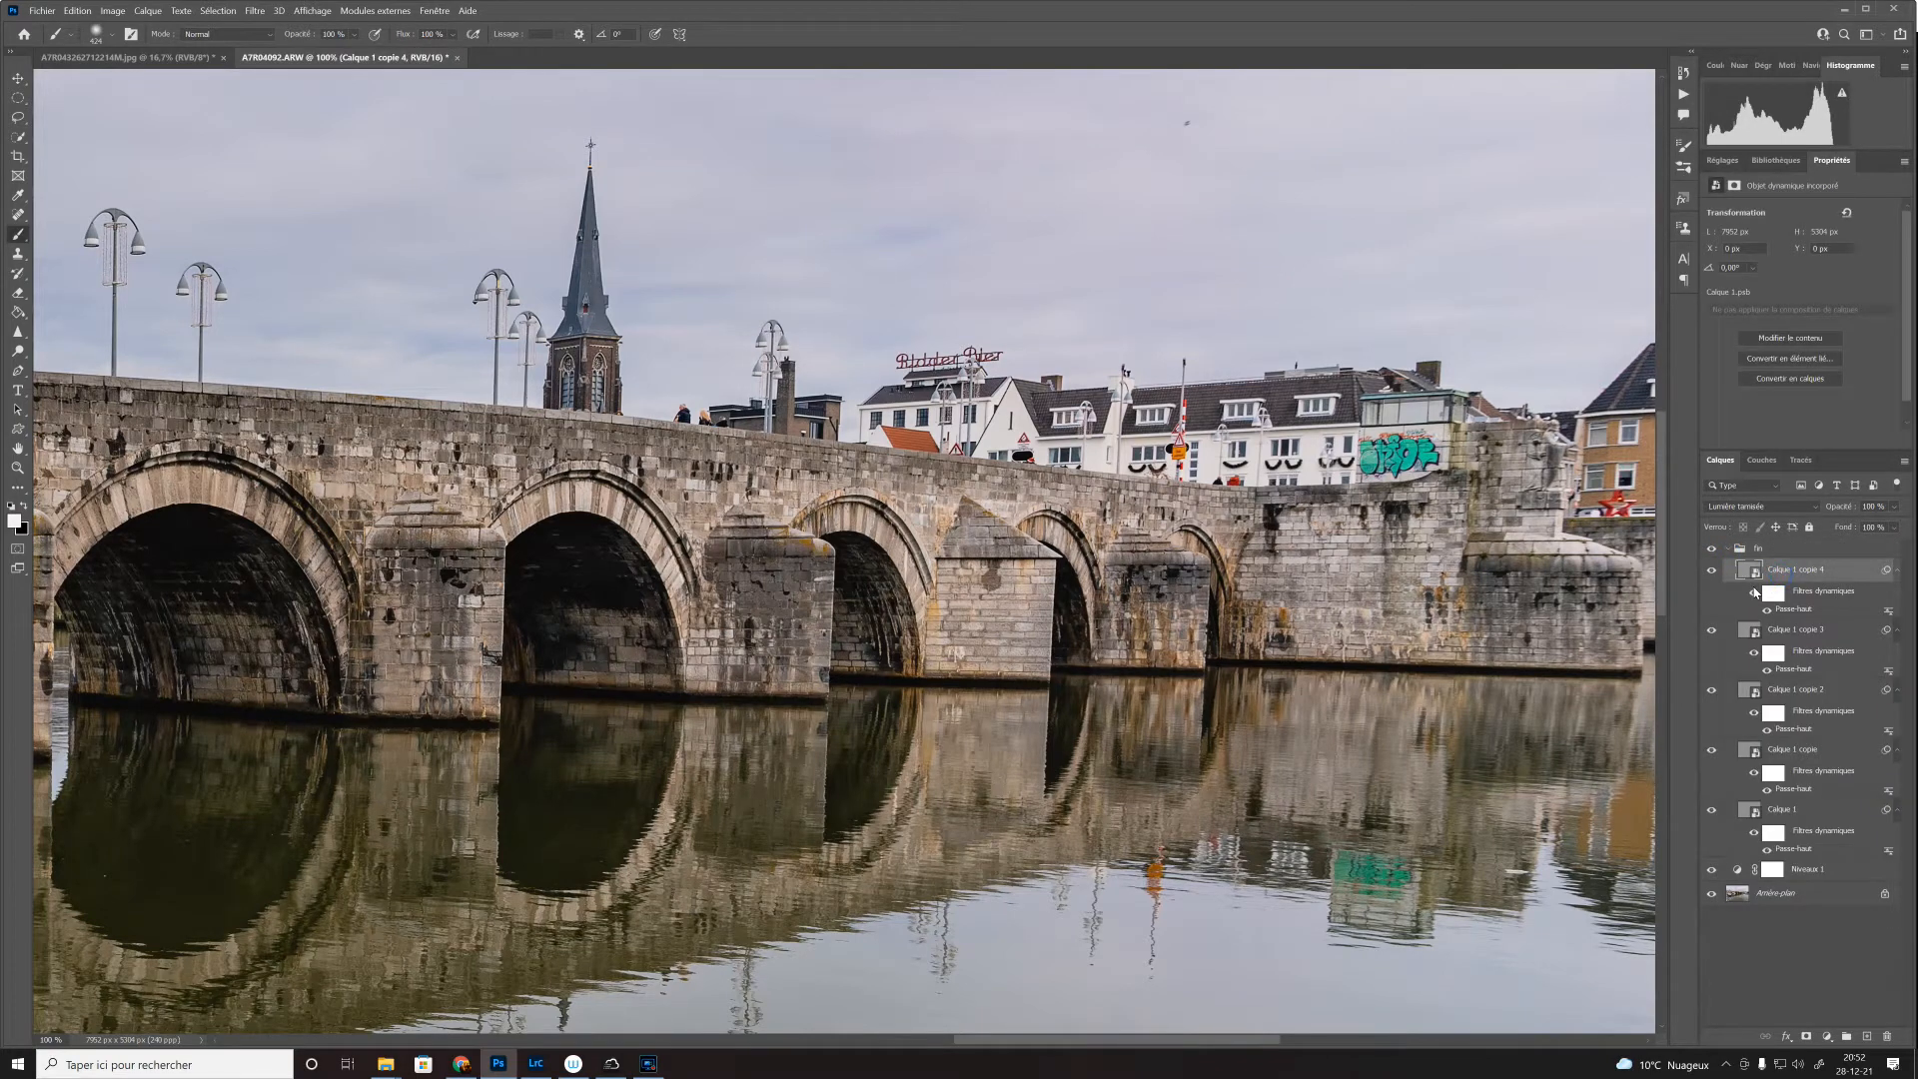
key("ctrl+j")
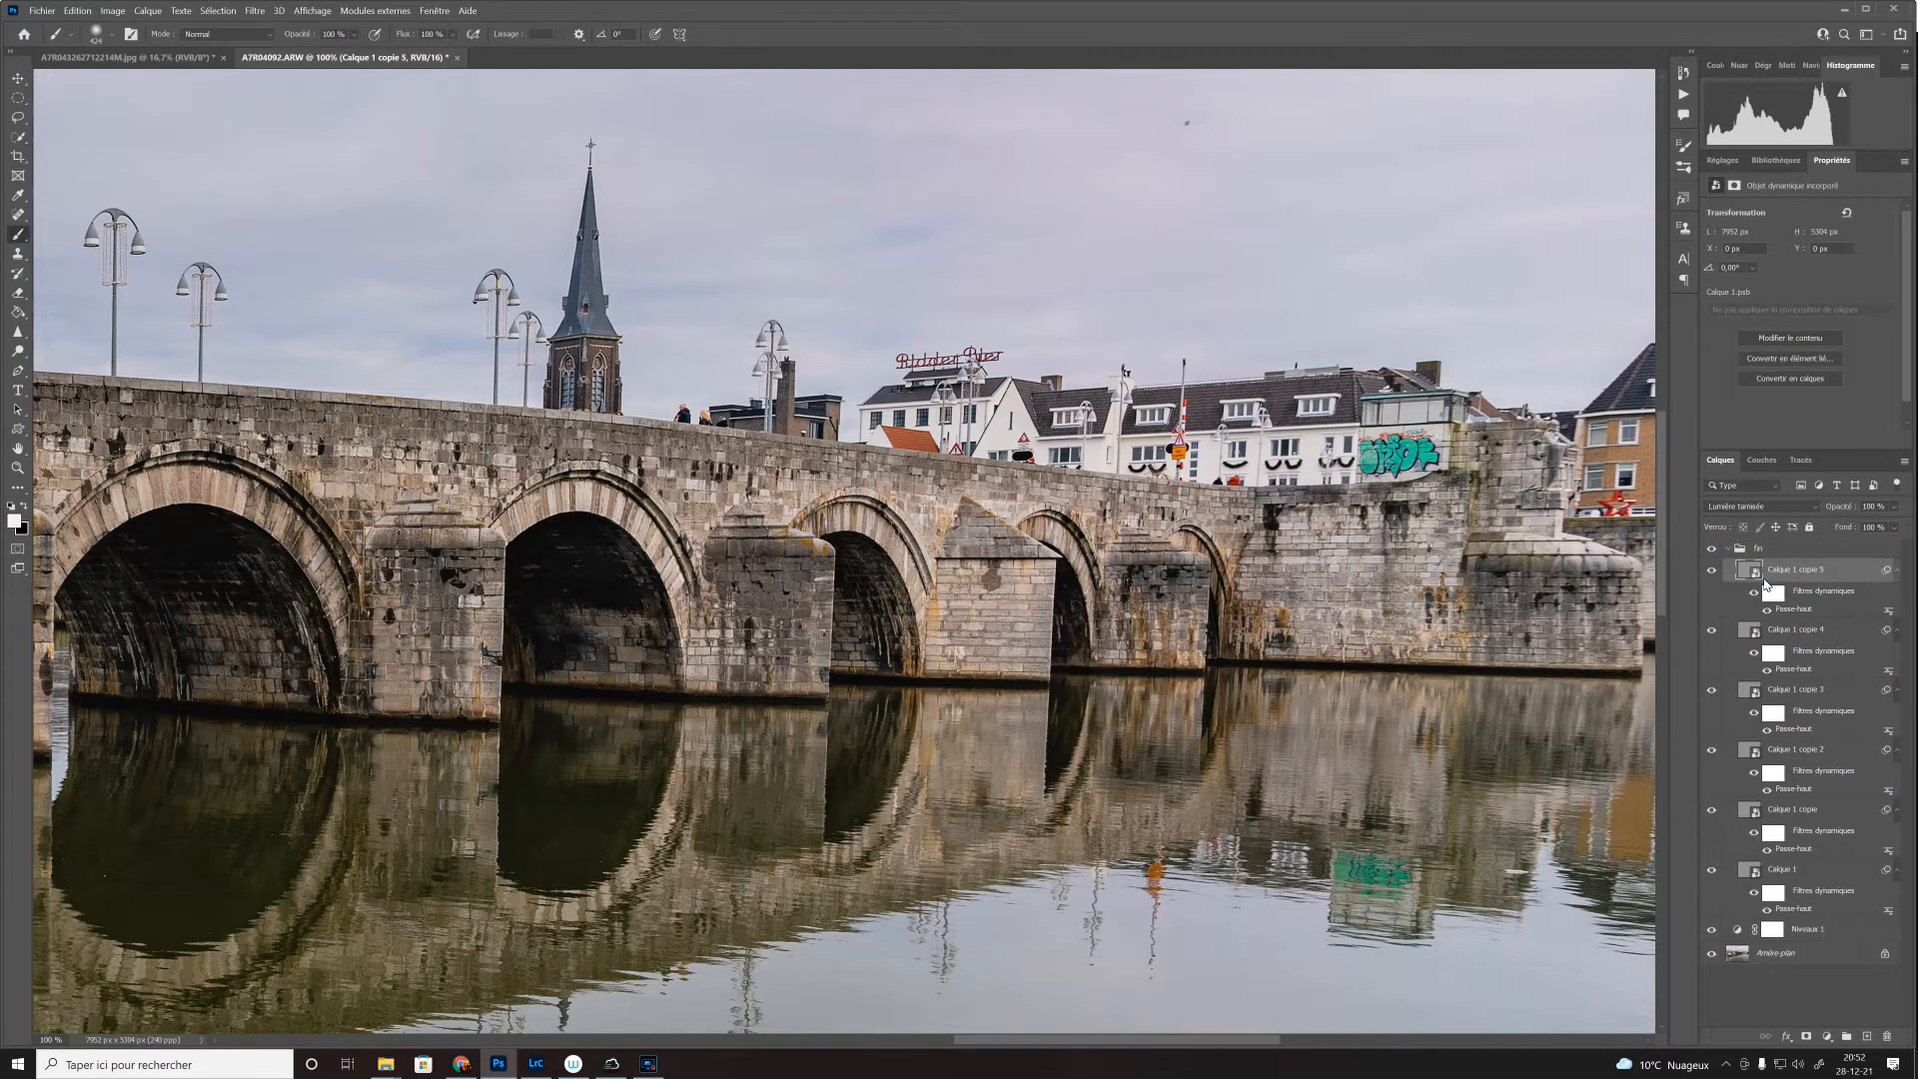
left_click_drag(1767, 578, 1774, 542)
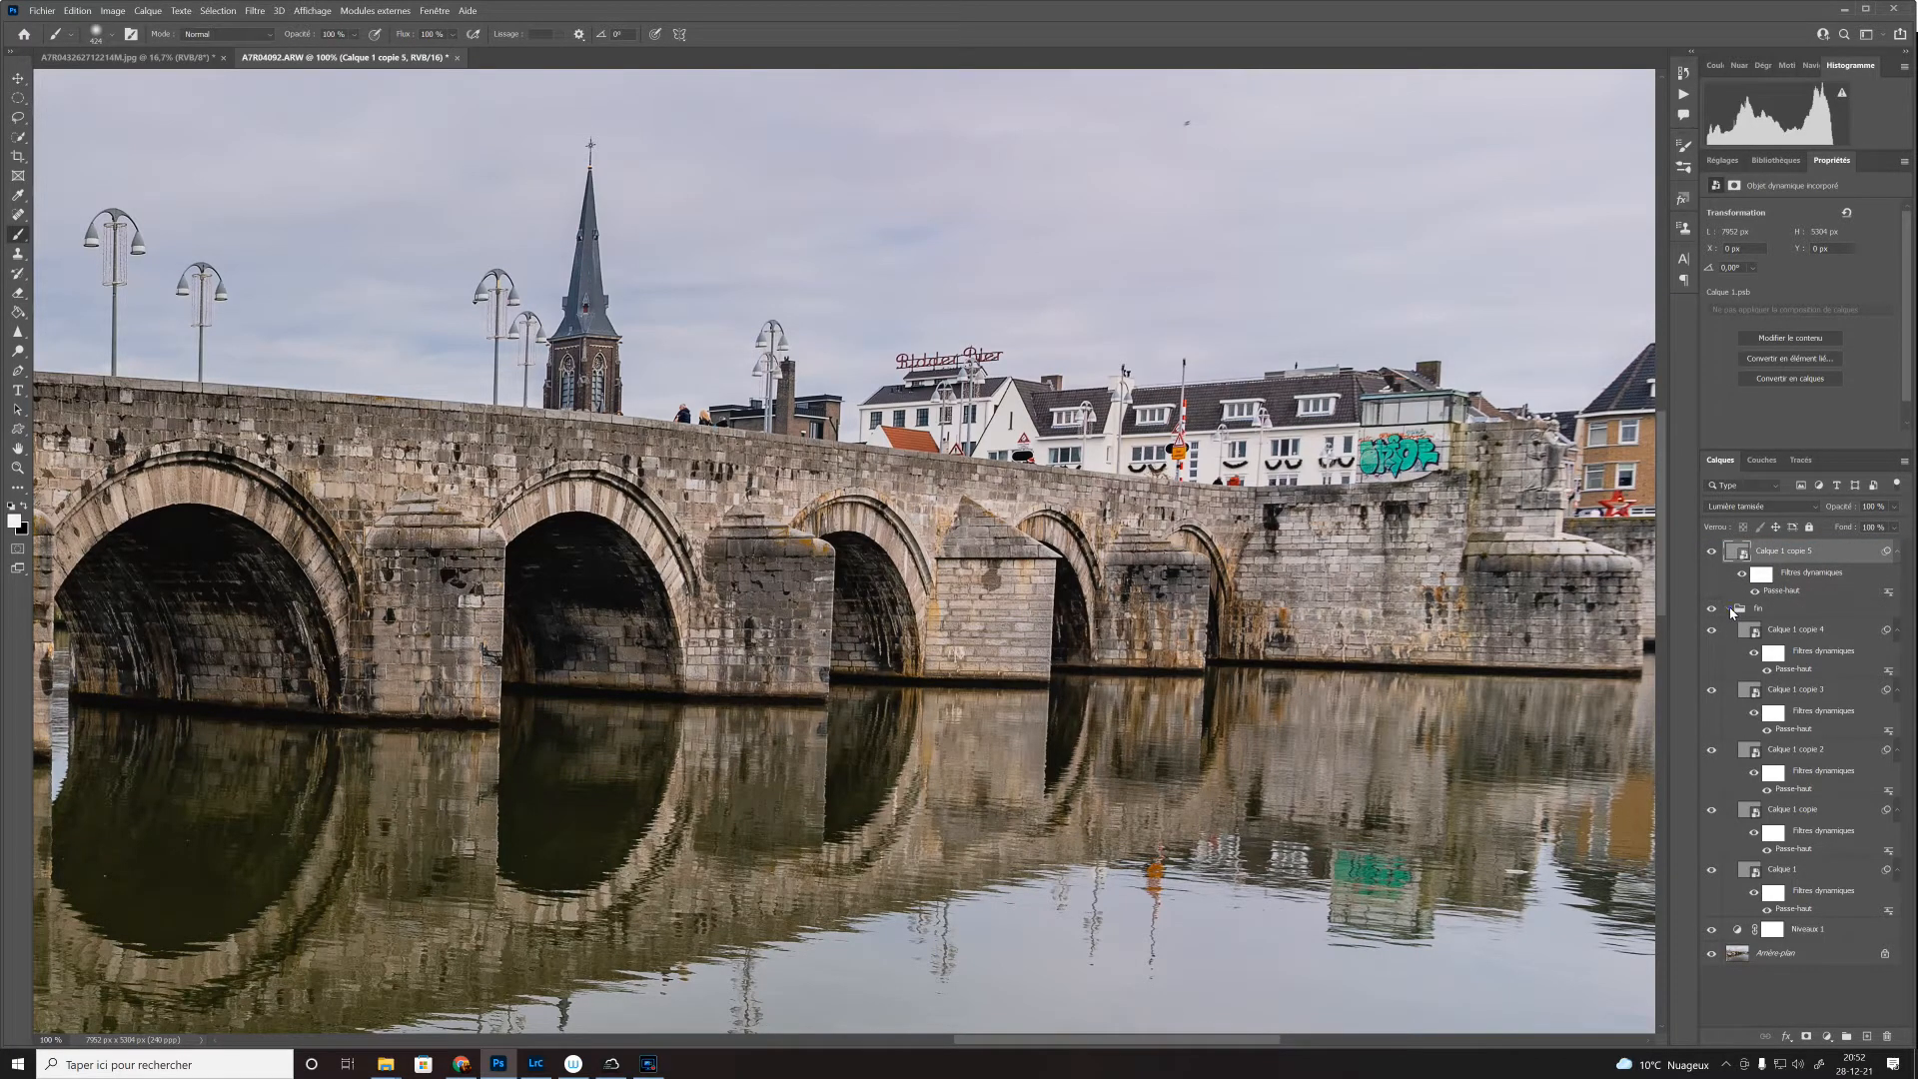
left_click(1731, 610)
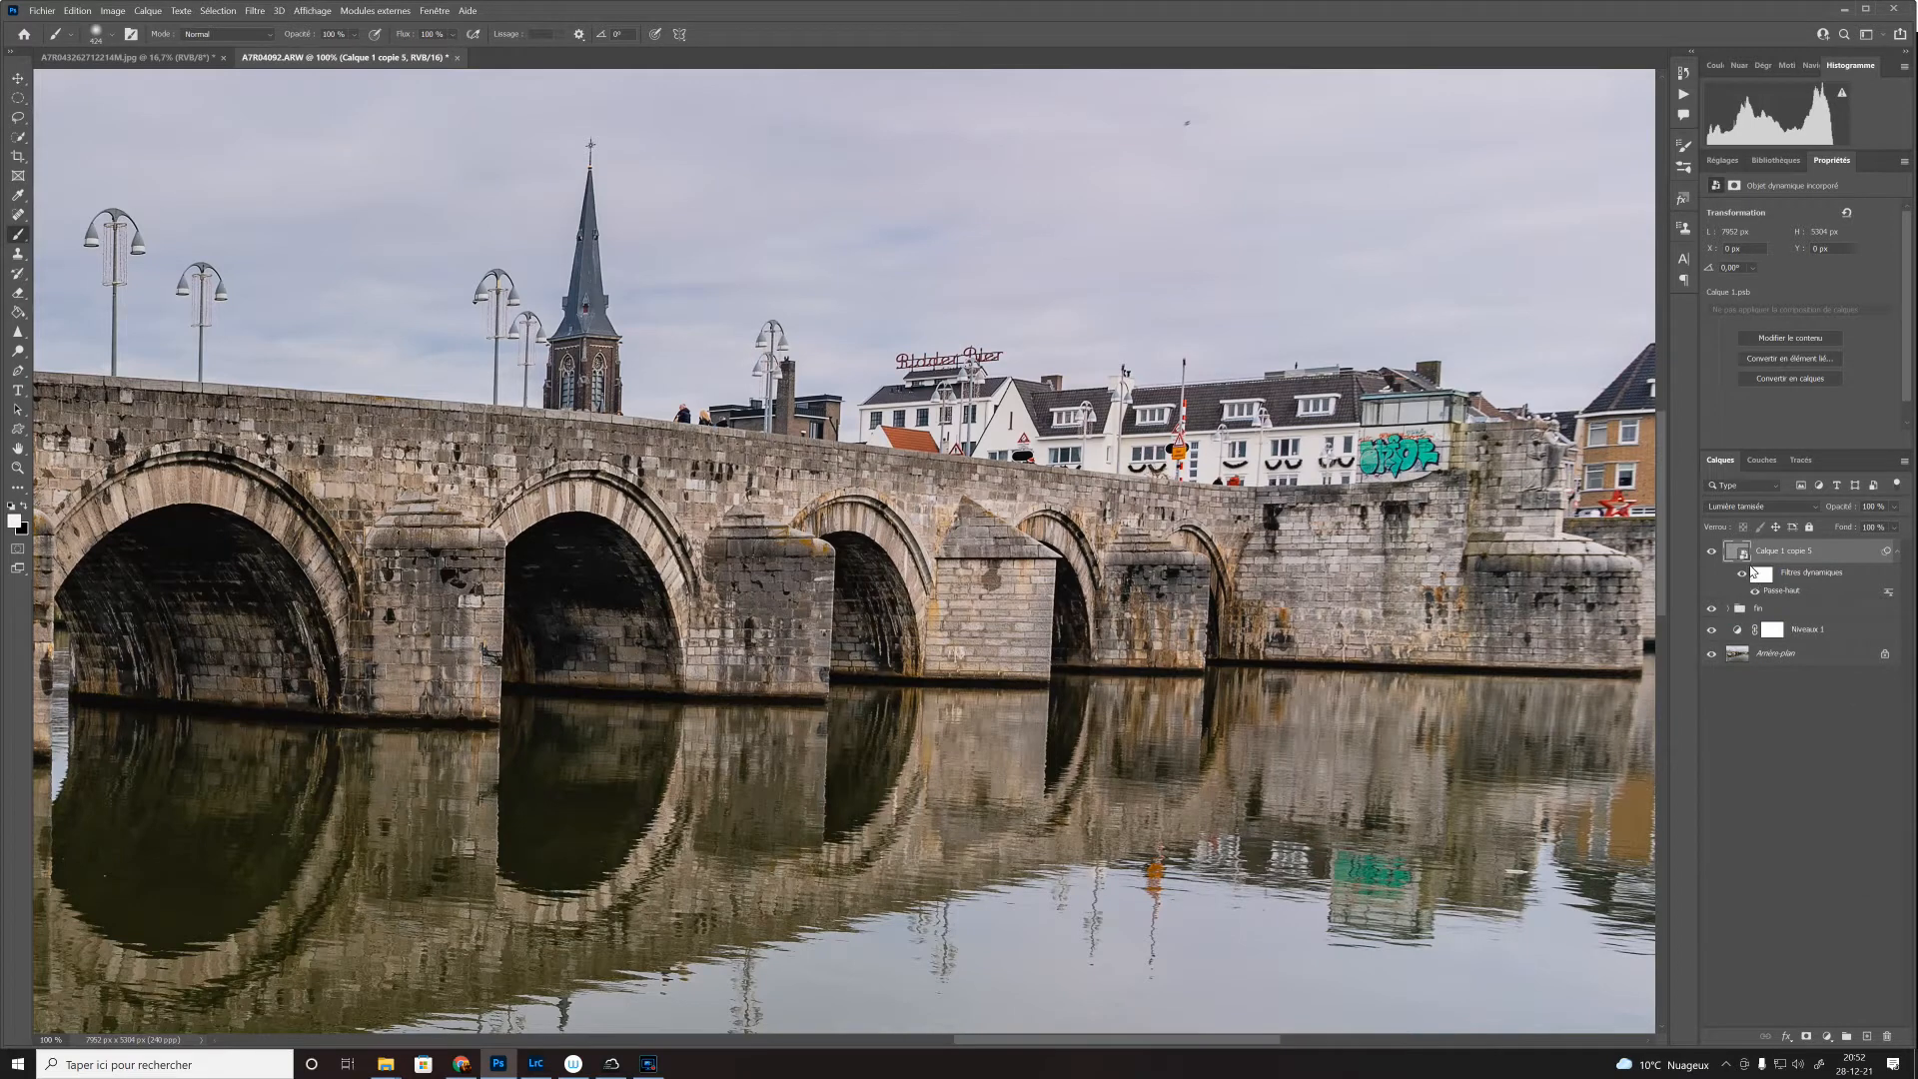
Step: Set the copied layer's High Pass radius to 2.2 pixels and compare the photo with and without that layer
double_click(1781, 591)
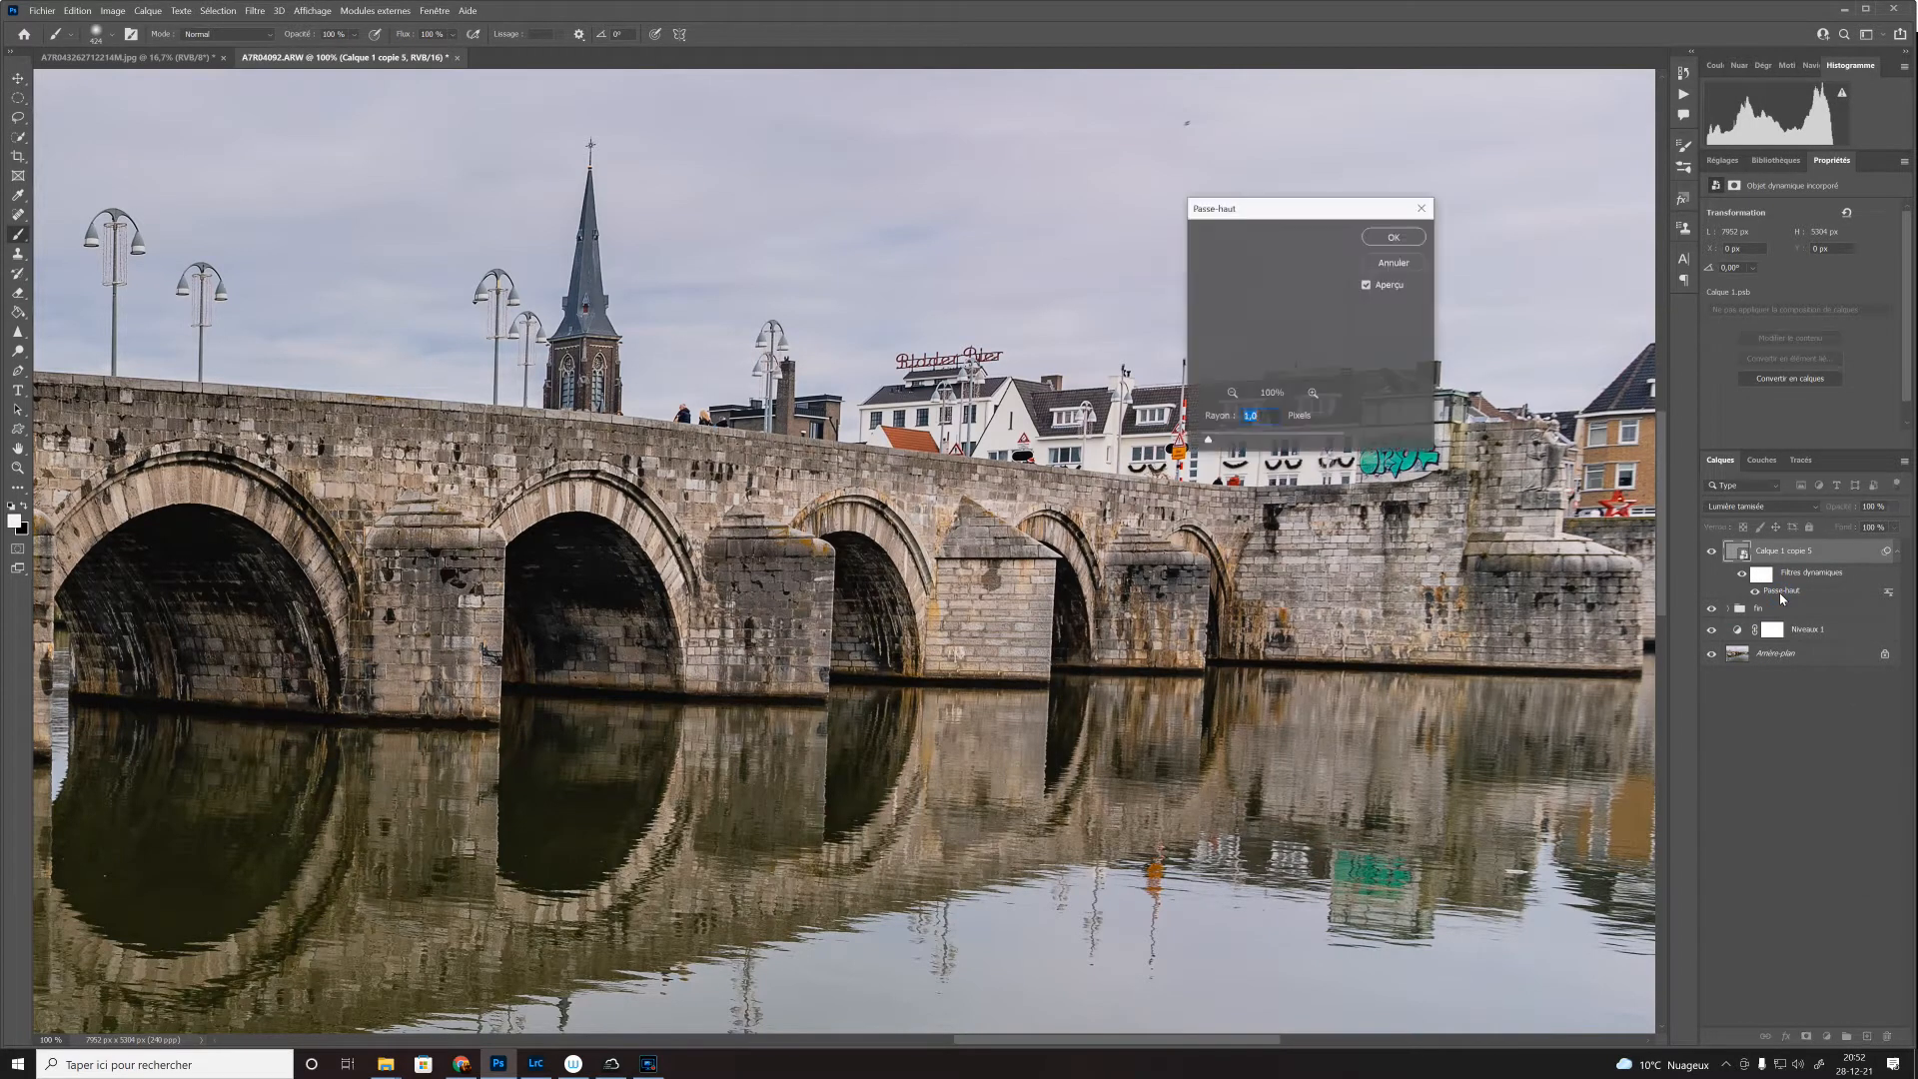
left_click_drag(1211, 442, 1216, 441)
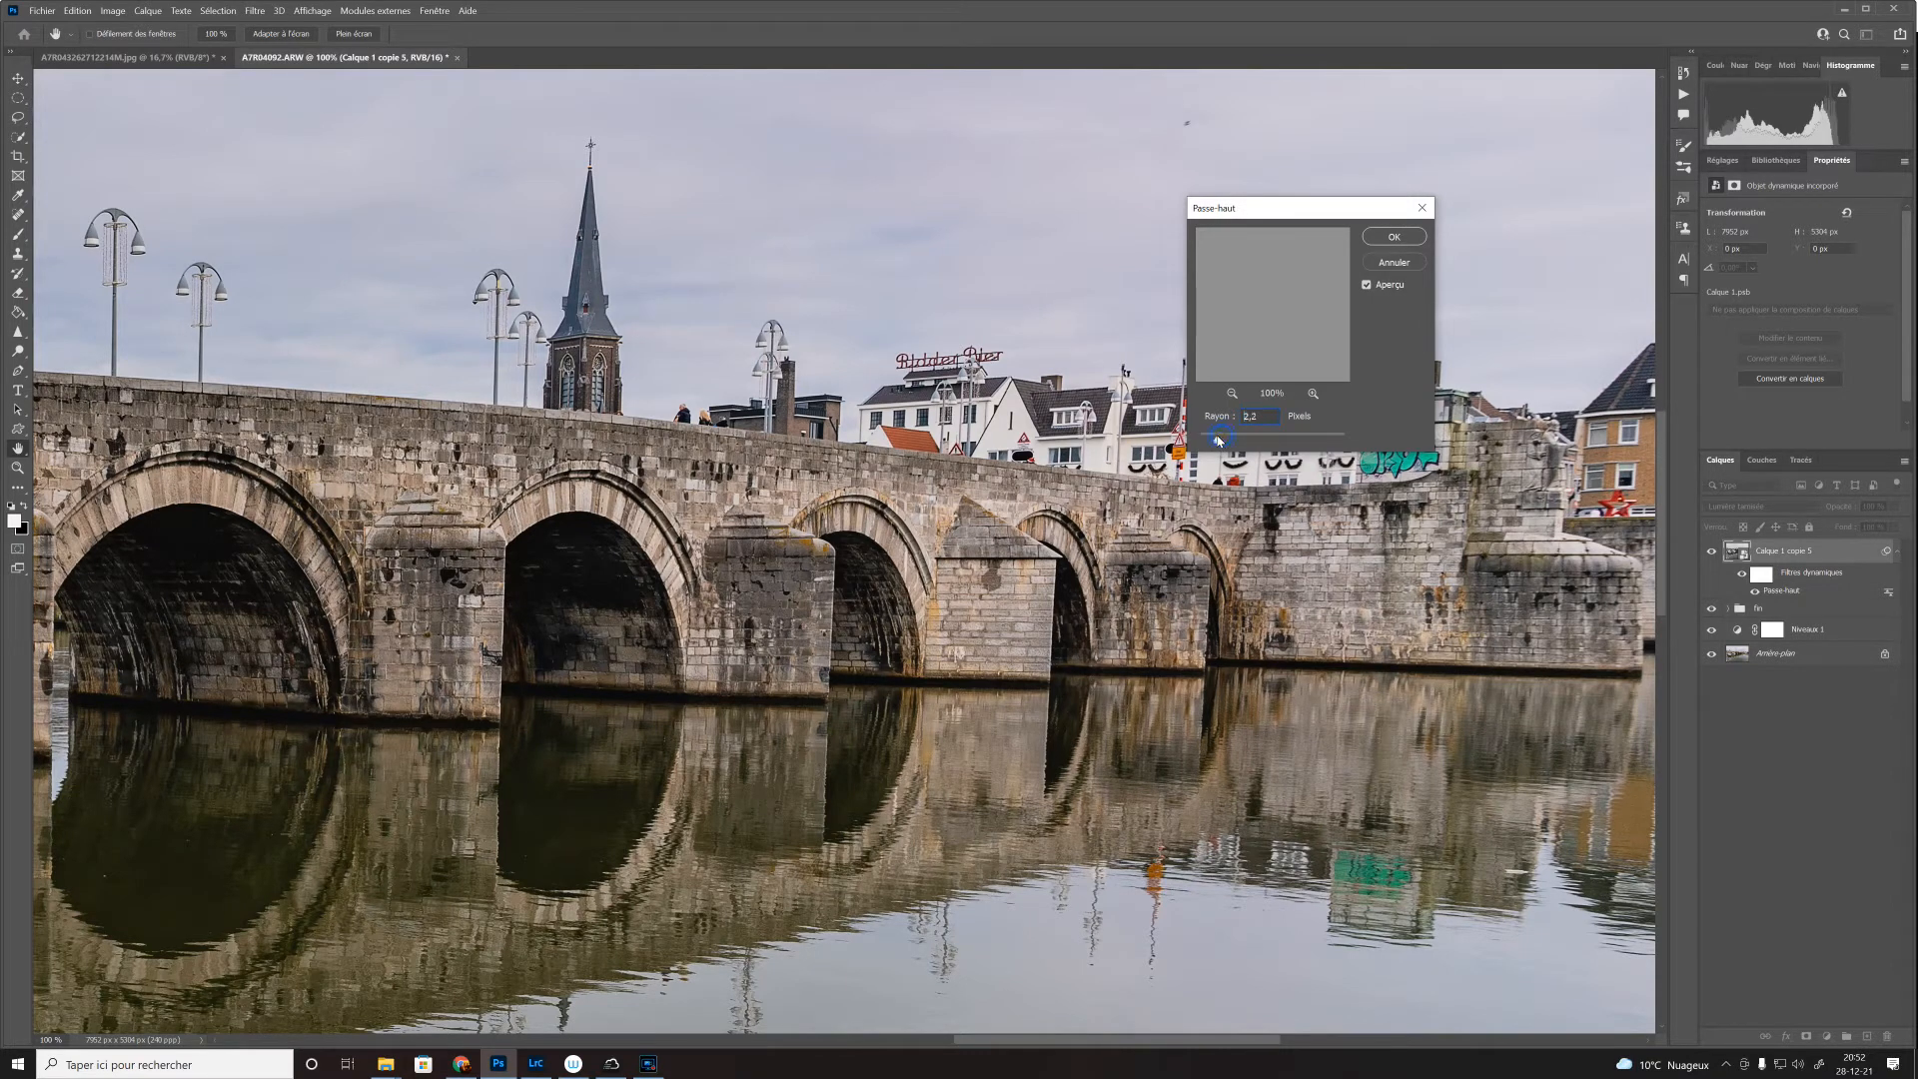
left_click(1404, 239)
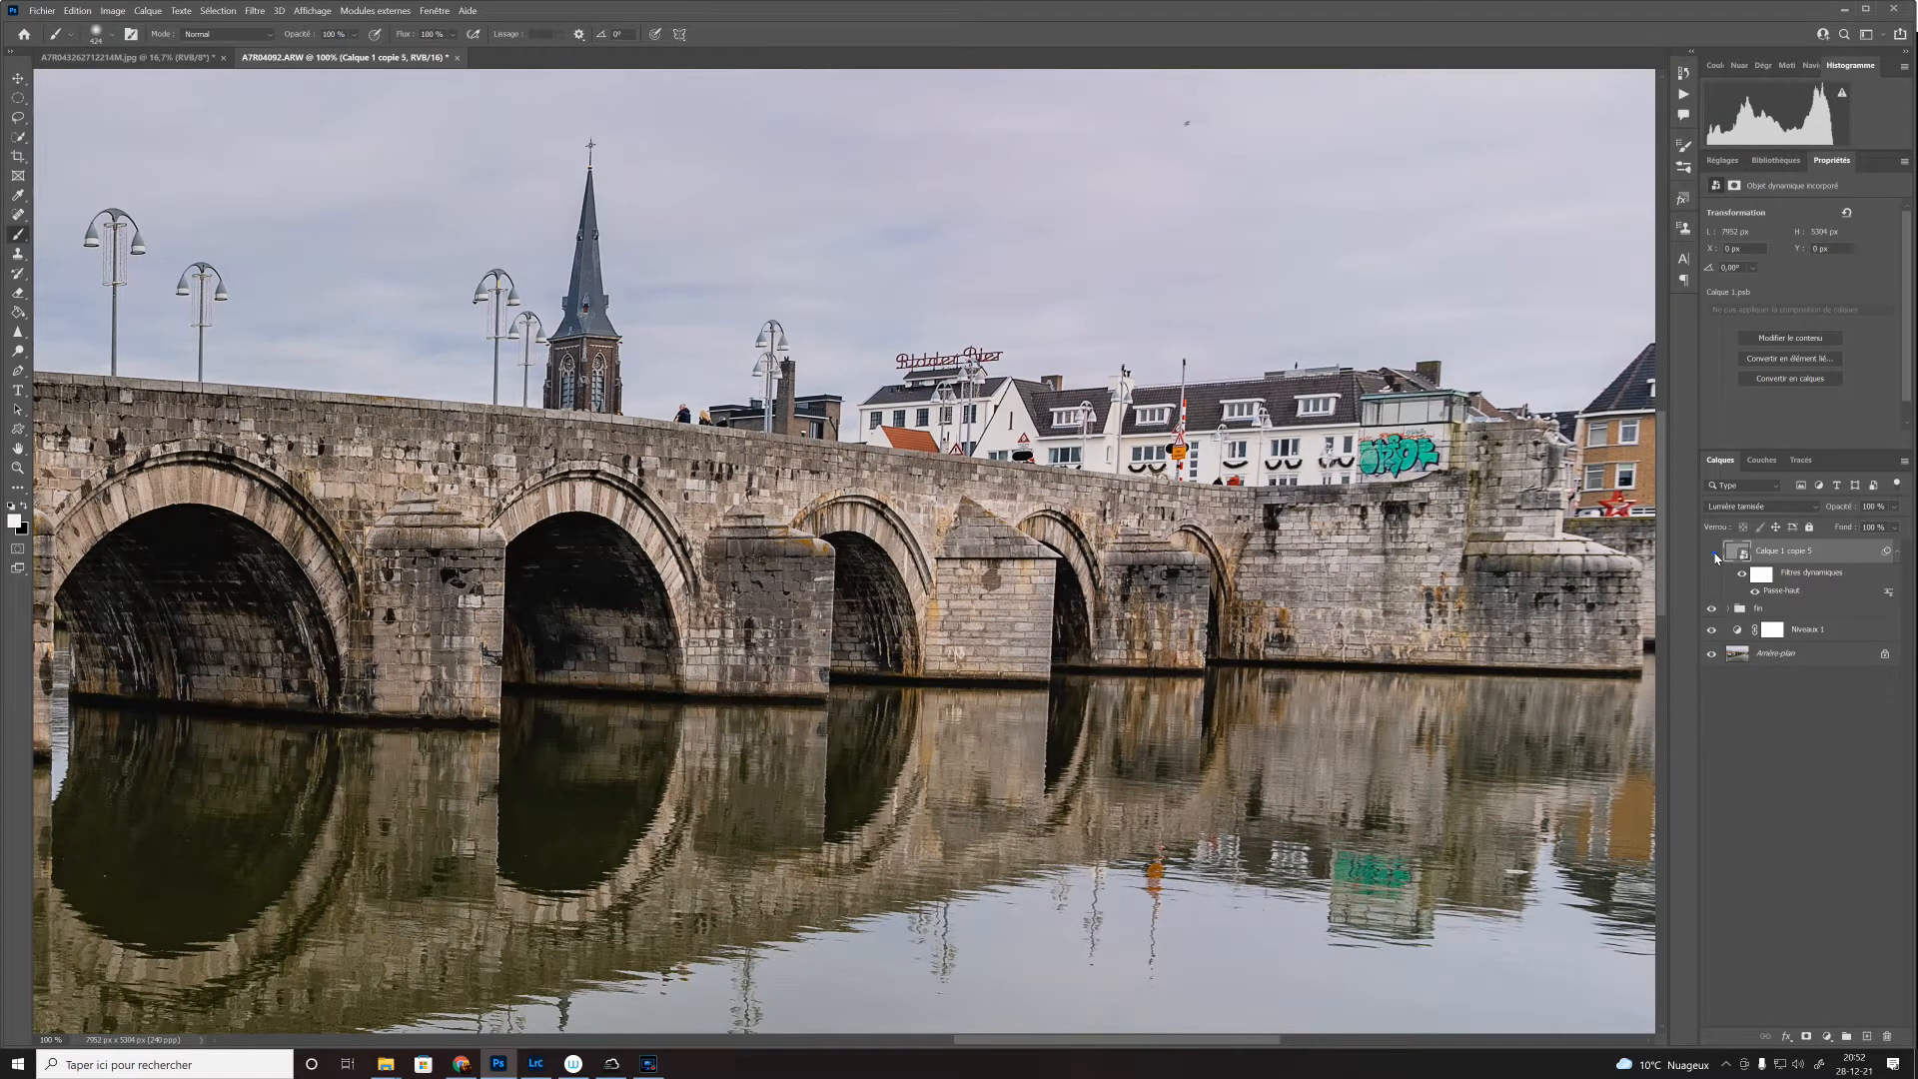
left_click(1714, 555)
left_click(1714, 556)
left_click(1715, 555)
left_click(1708, 554)
Step: Duplicate the 2.2 pixel high-pass layer twice, group the three layers, and compare the photo with and without the group
key("ctrl+j")
key("ctrl+j")
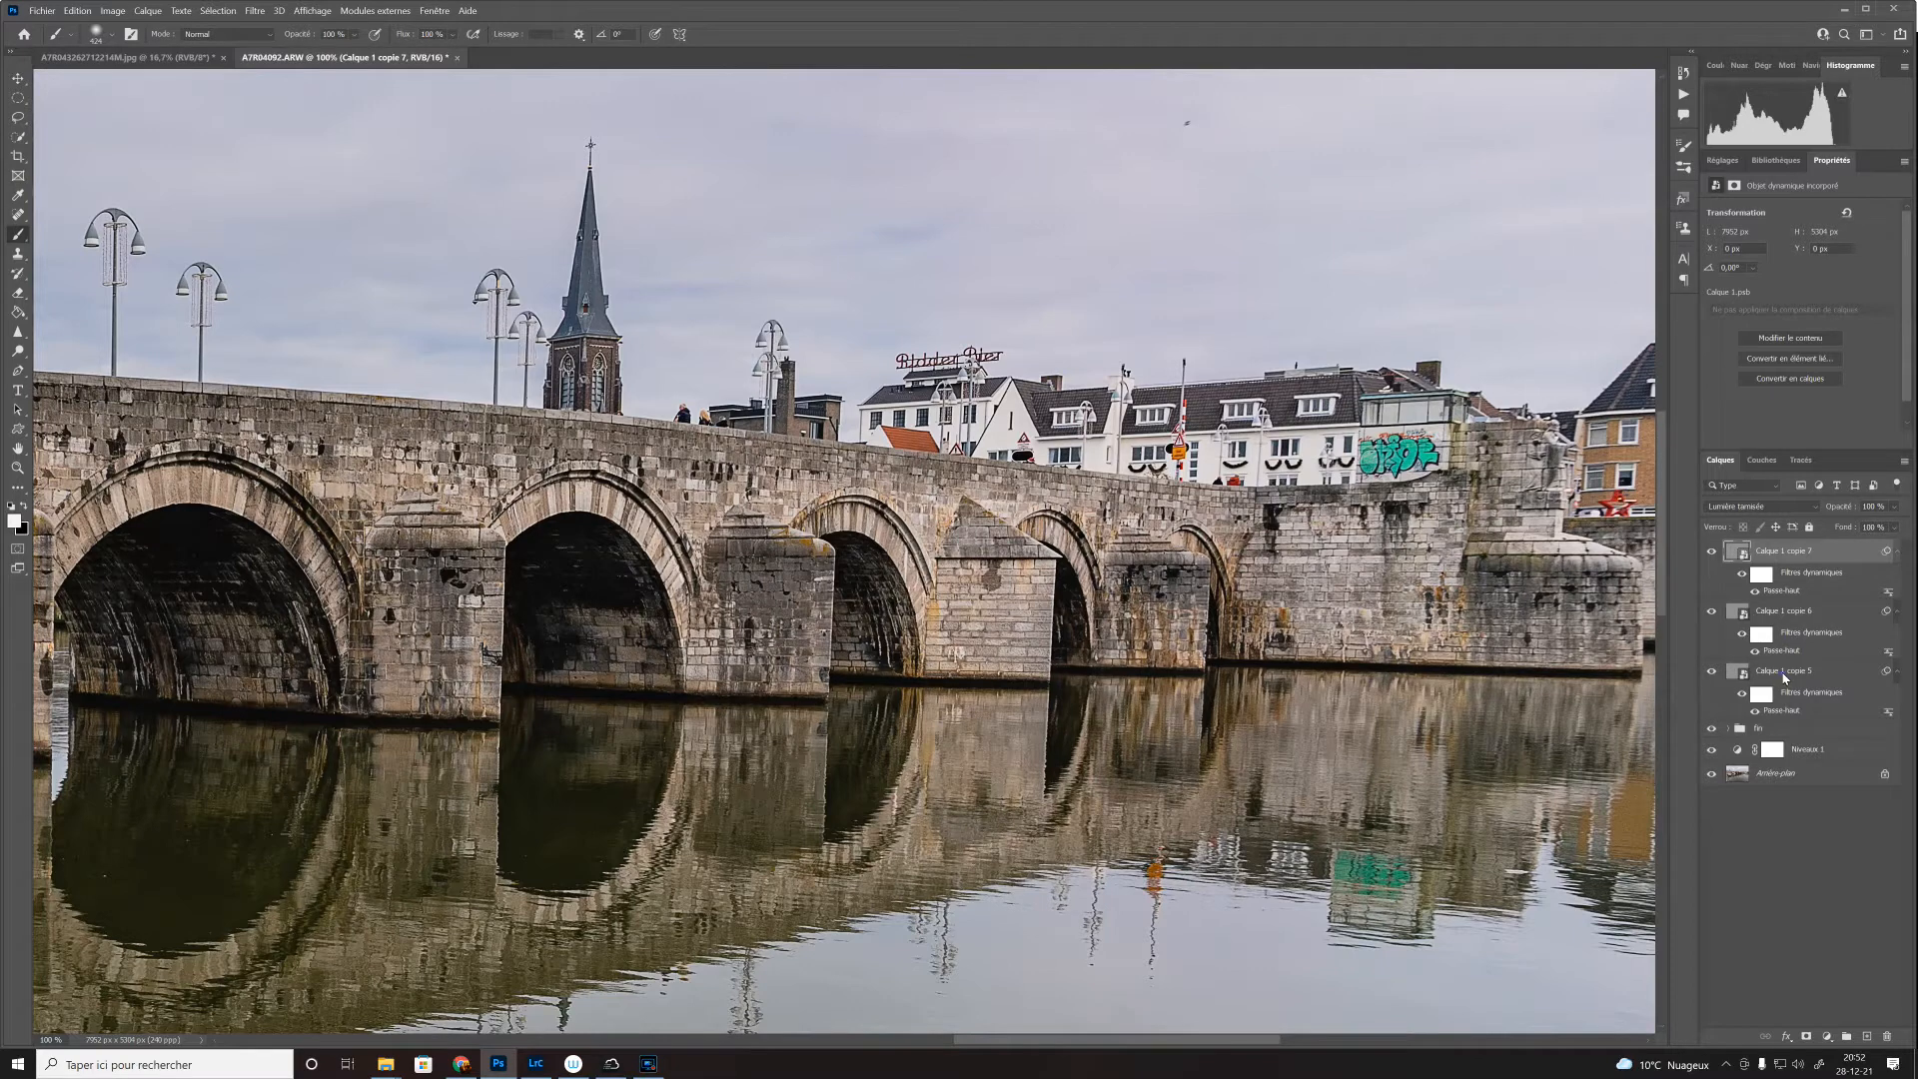
left_click(1784, 674, "shift")
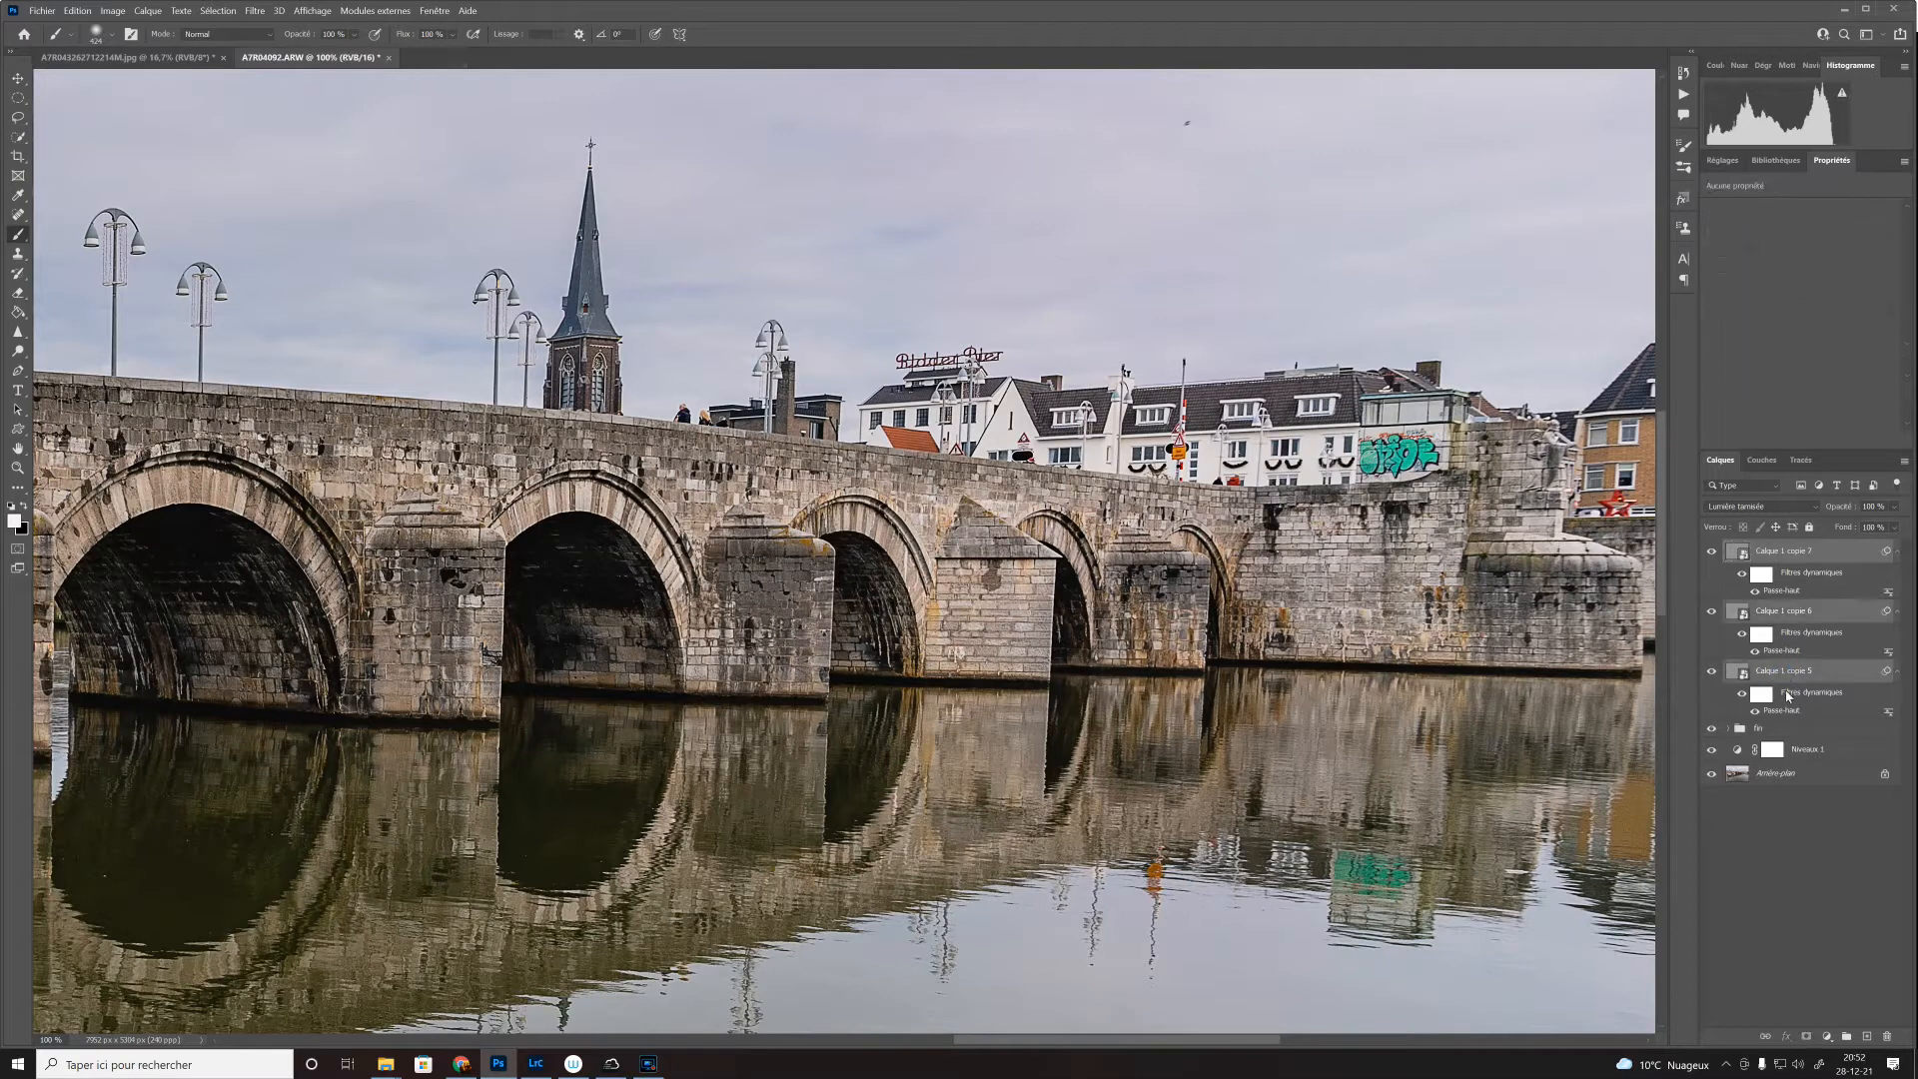
left_click(1848, 1040)
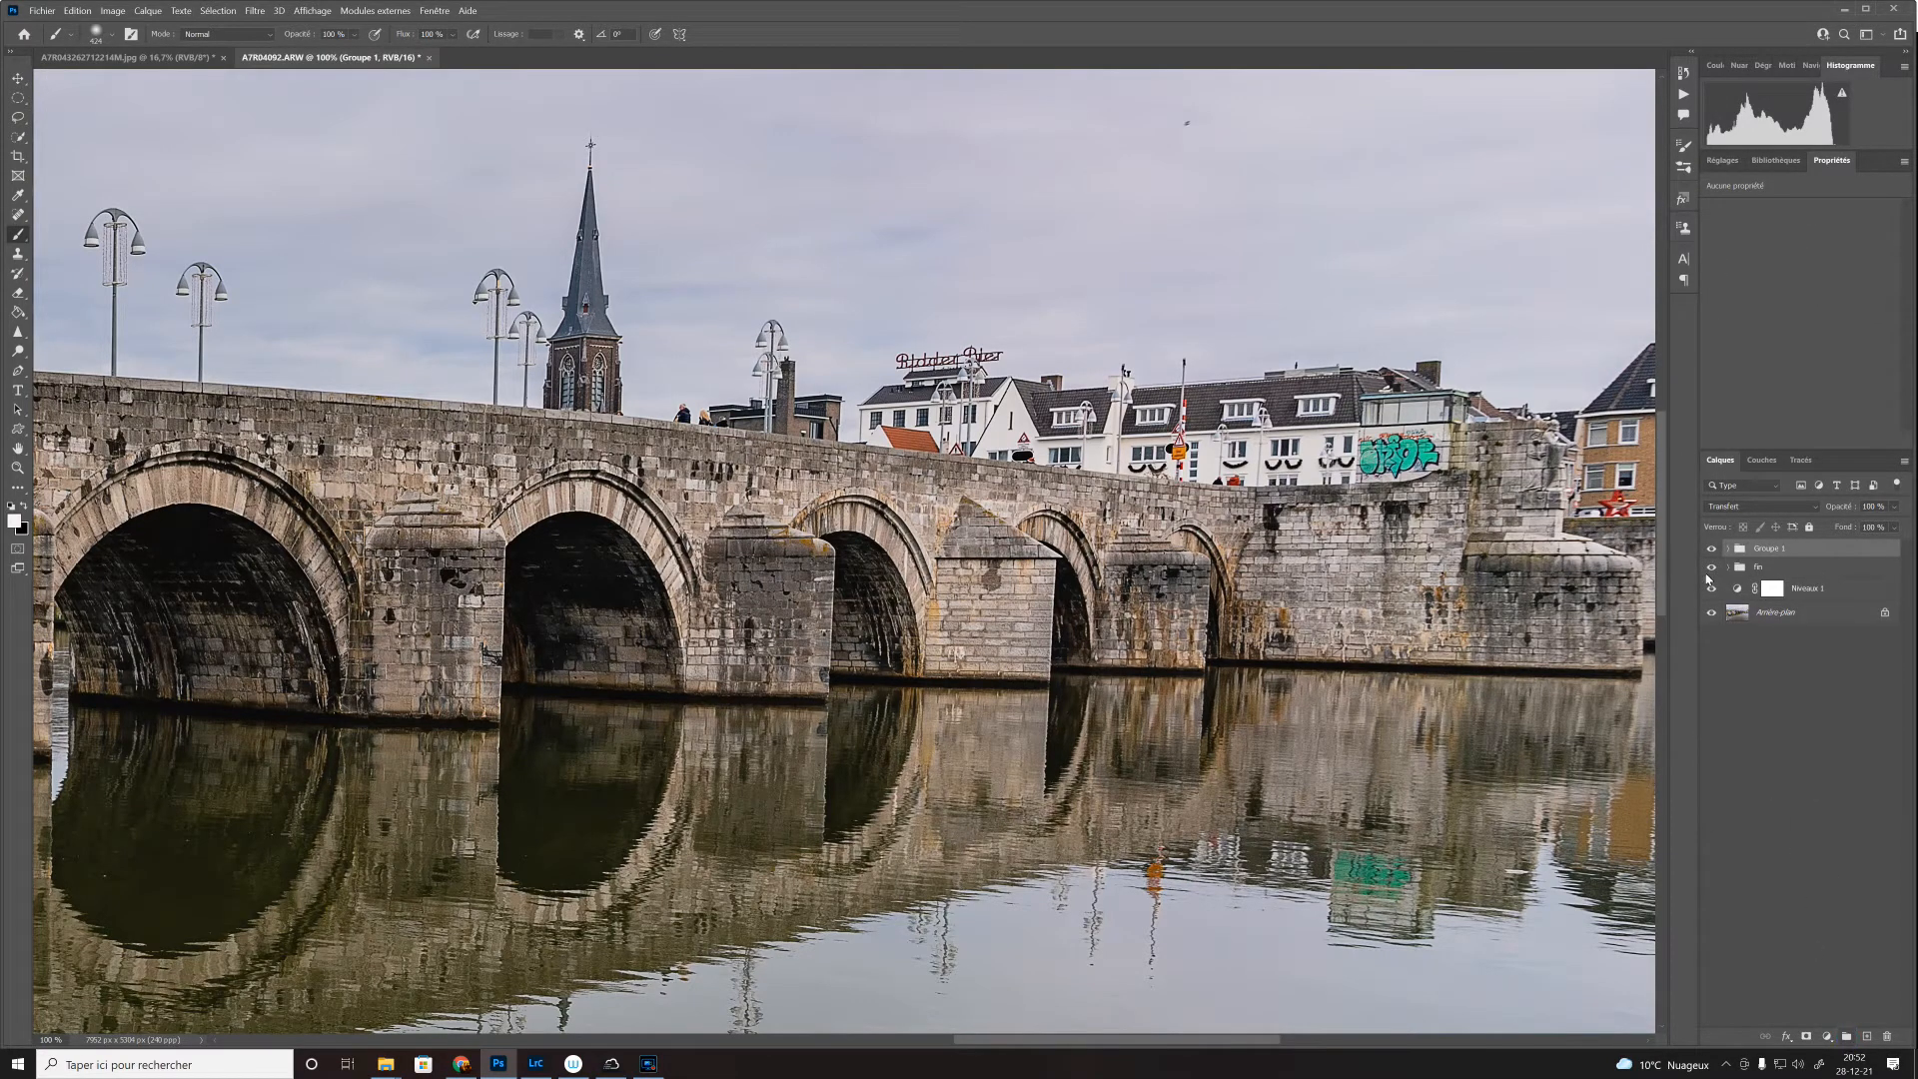
left_click(1712, 550)
left_click(1712, 549)
Step: Put both sharpening groups into one parent group
left_click(1775, 568, "shift")
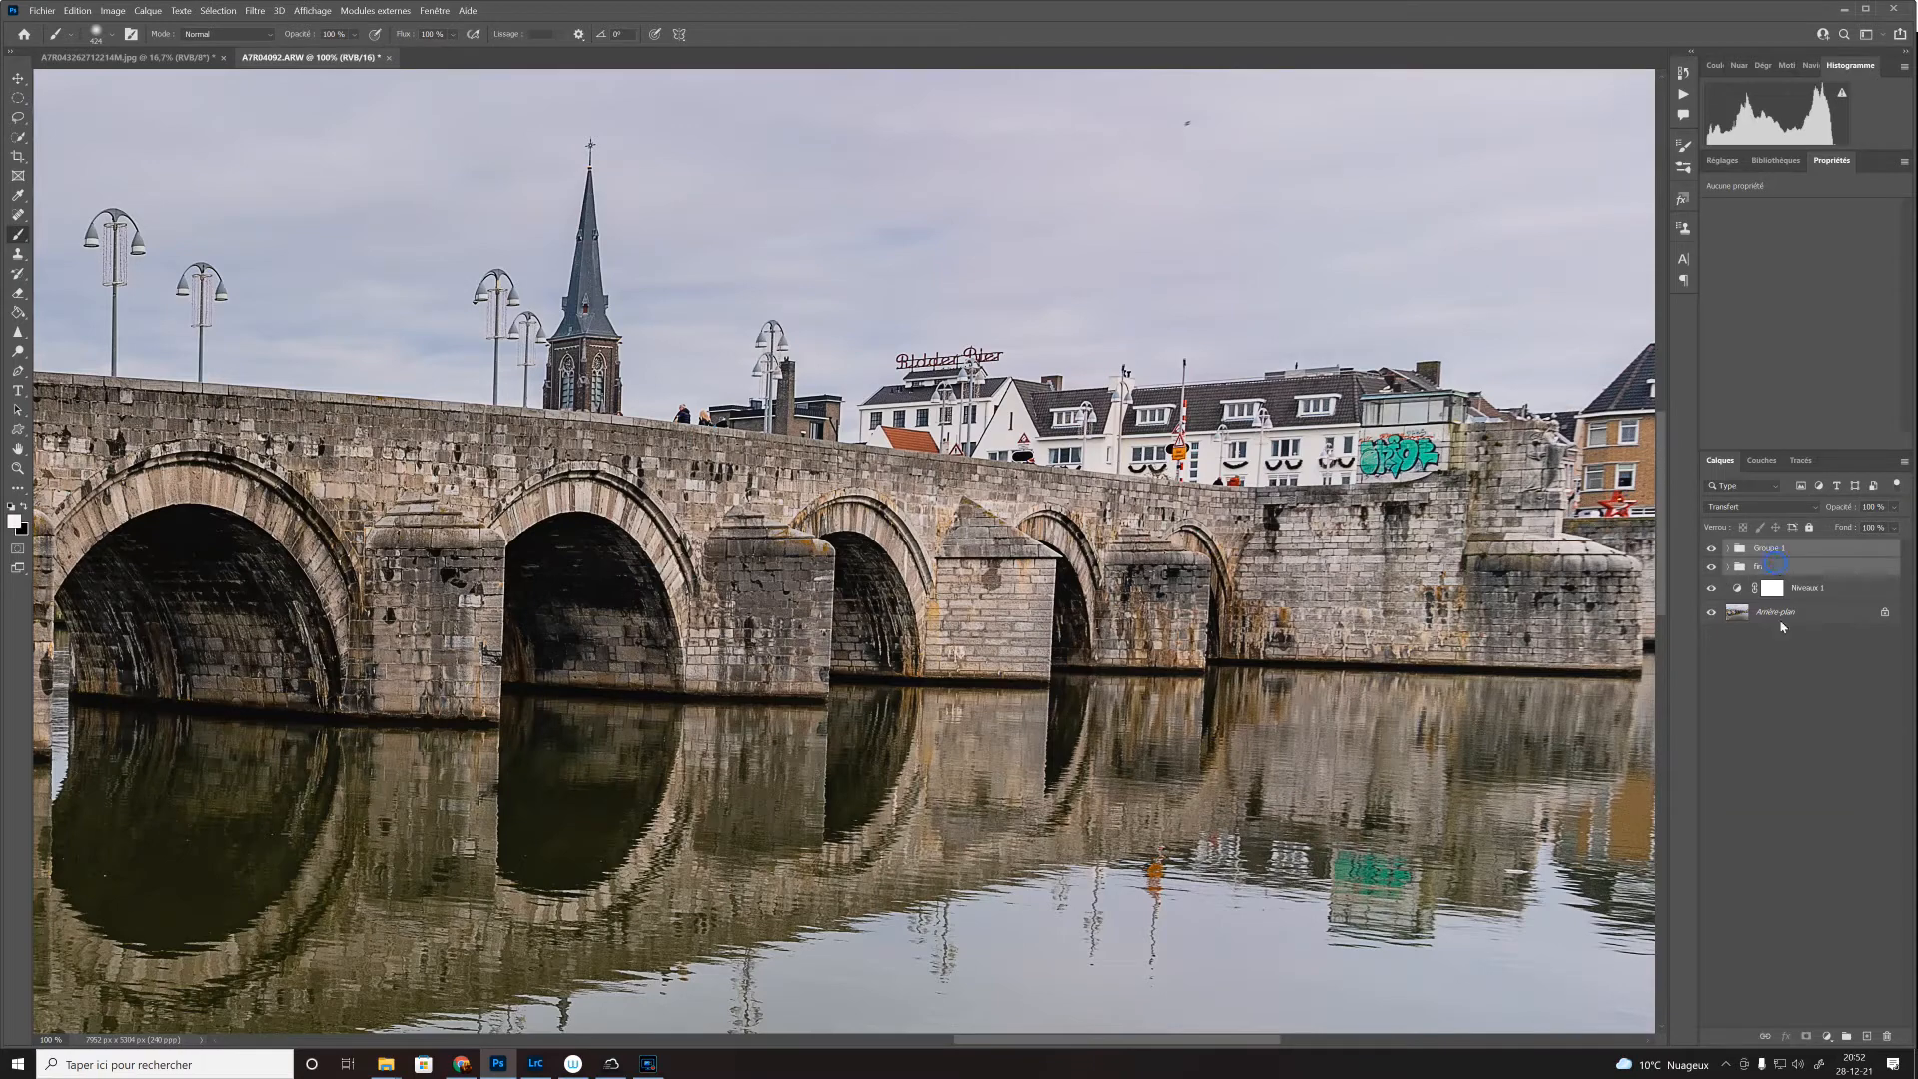
left_click(1845, 1044)
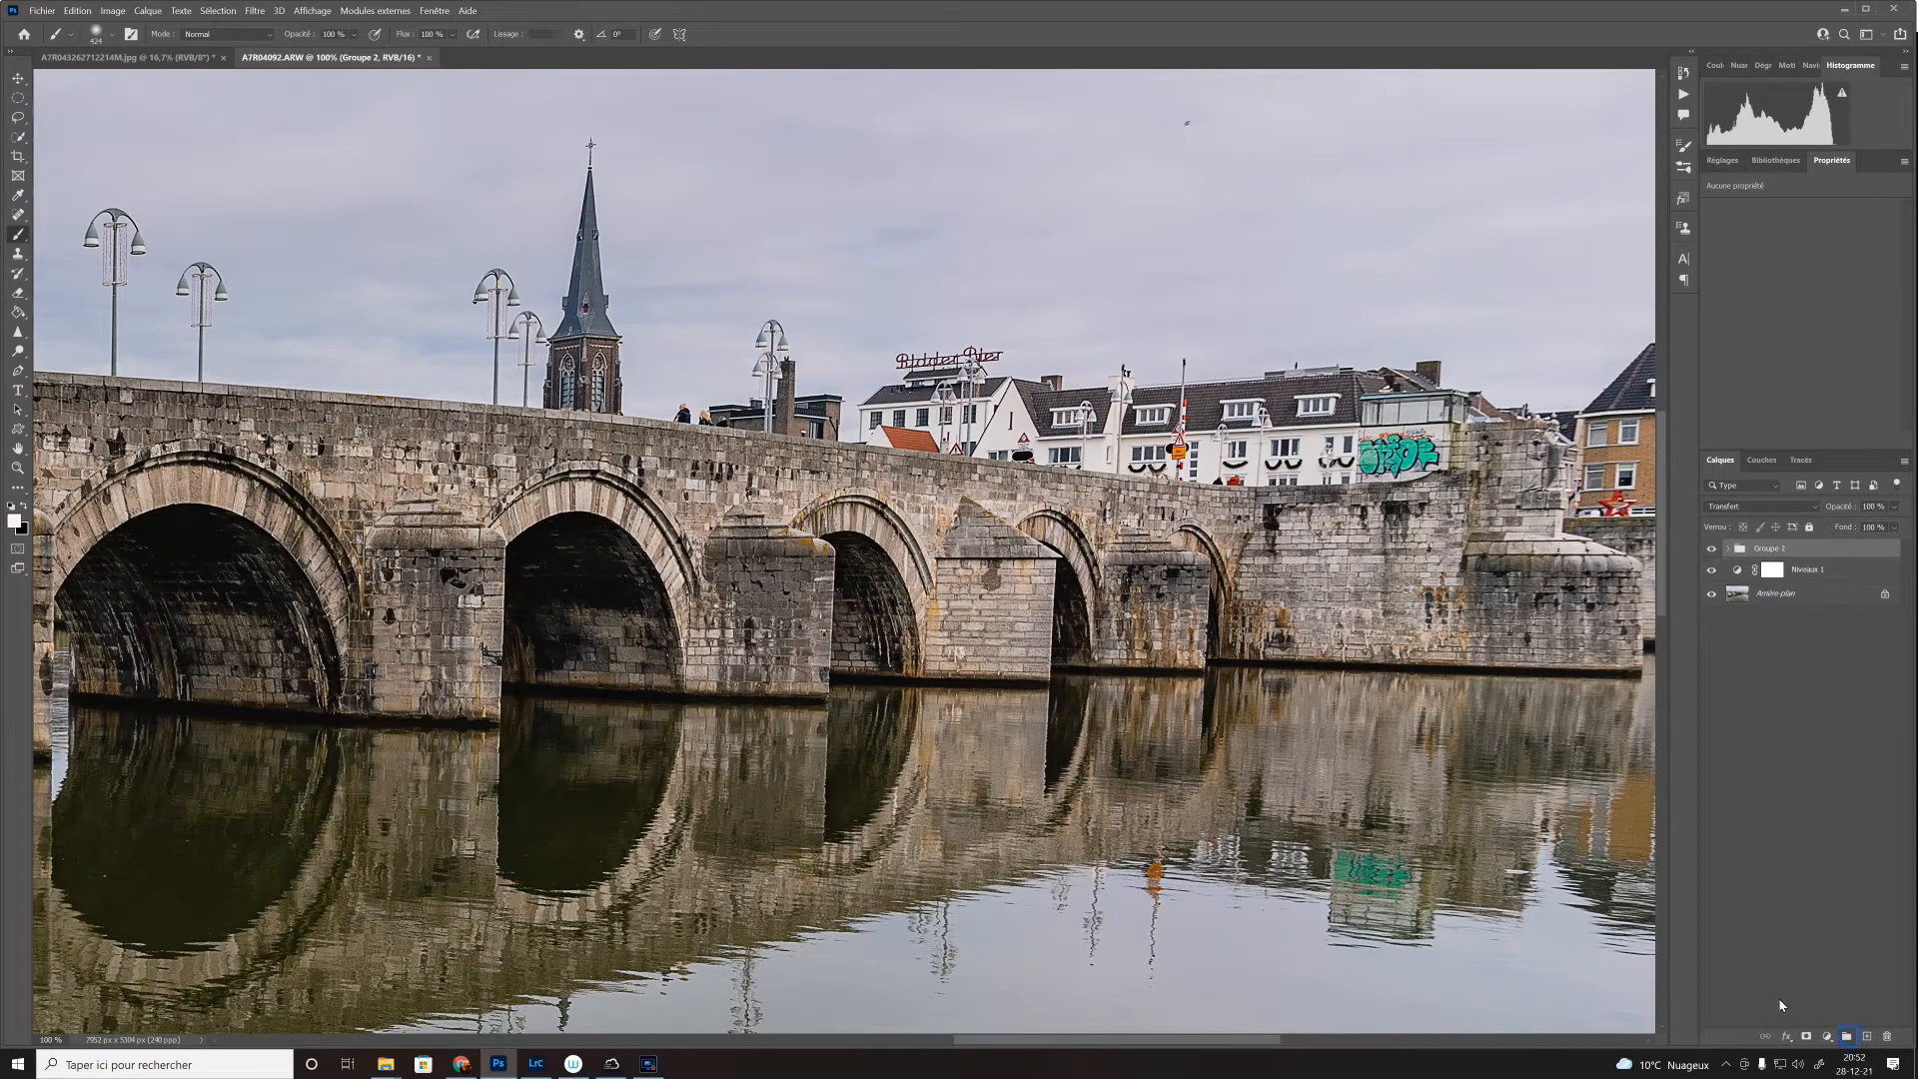
key("ctrl+minus")
key("ctrl+minus")
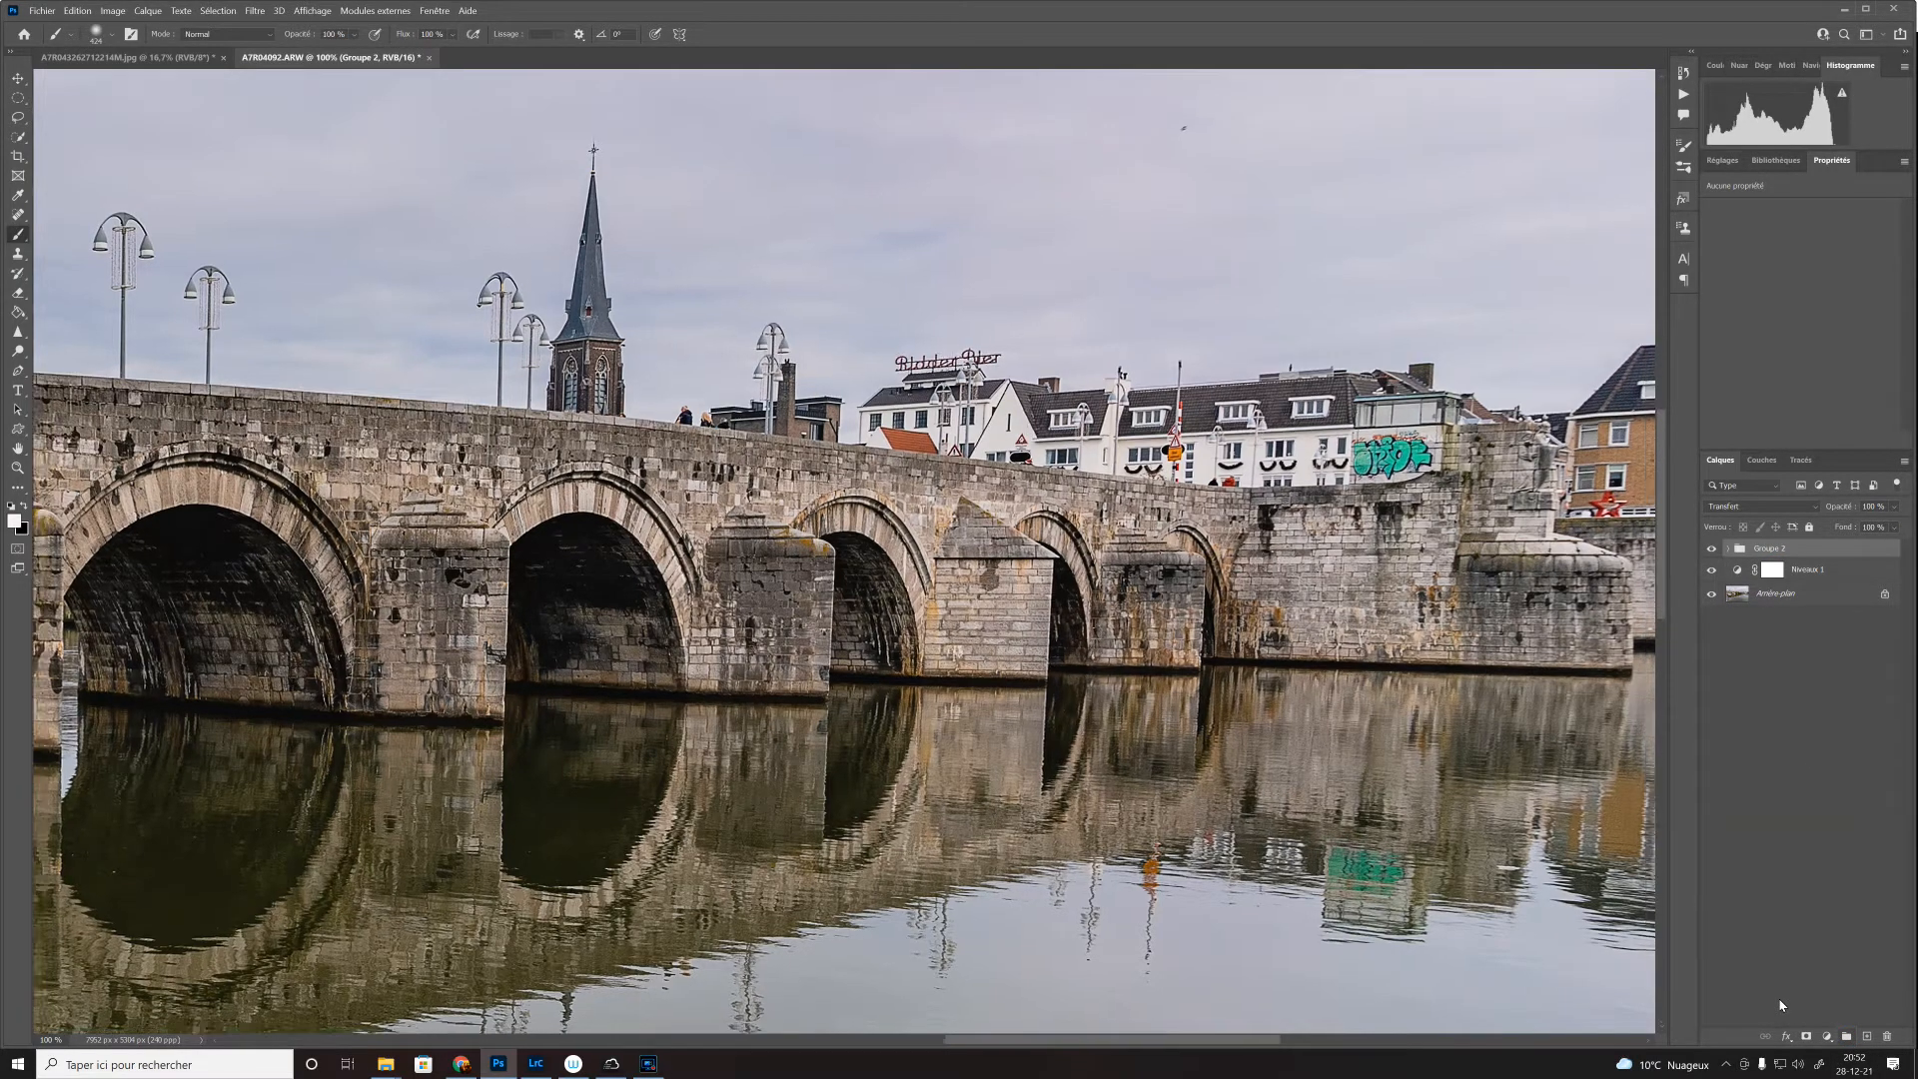
key("ctrl+minus")
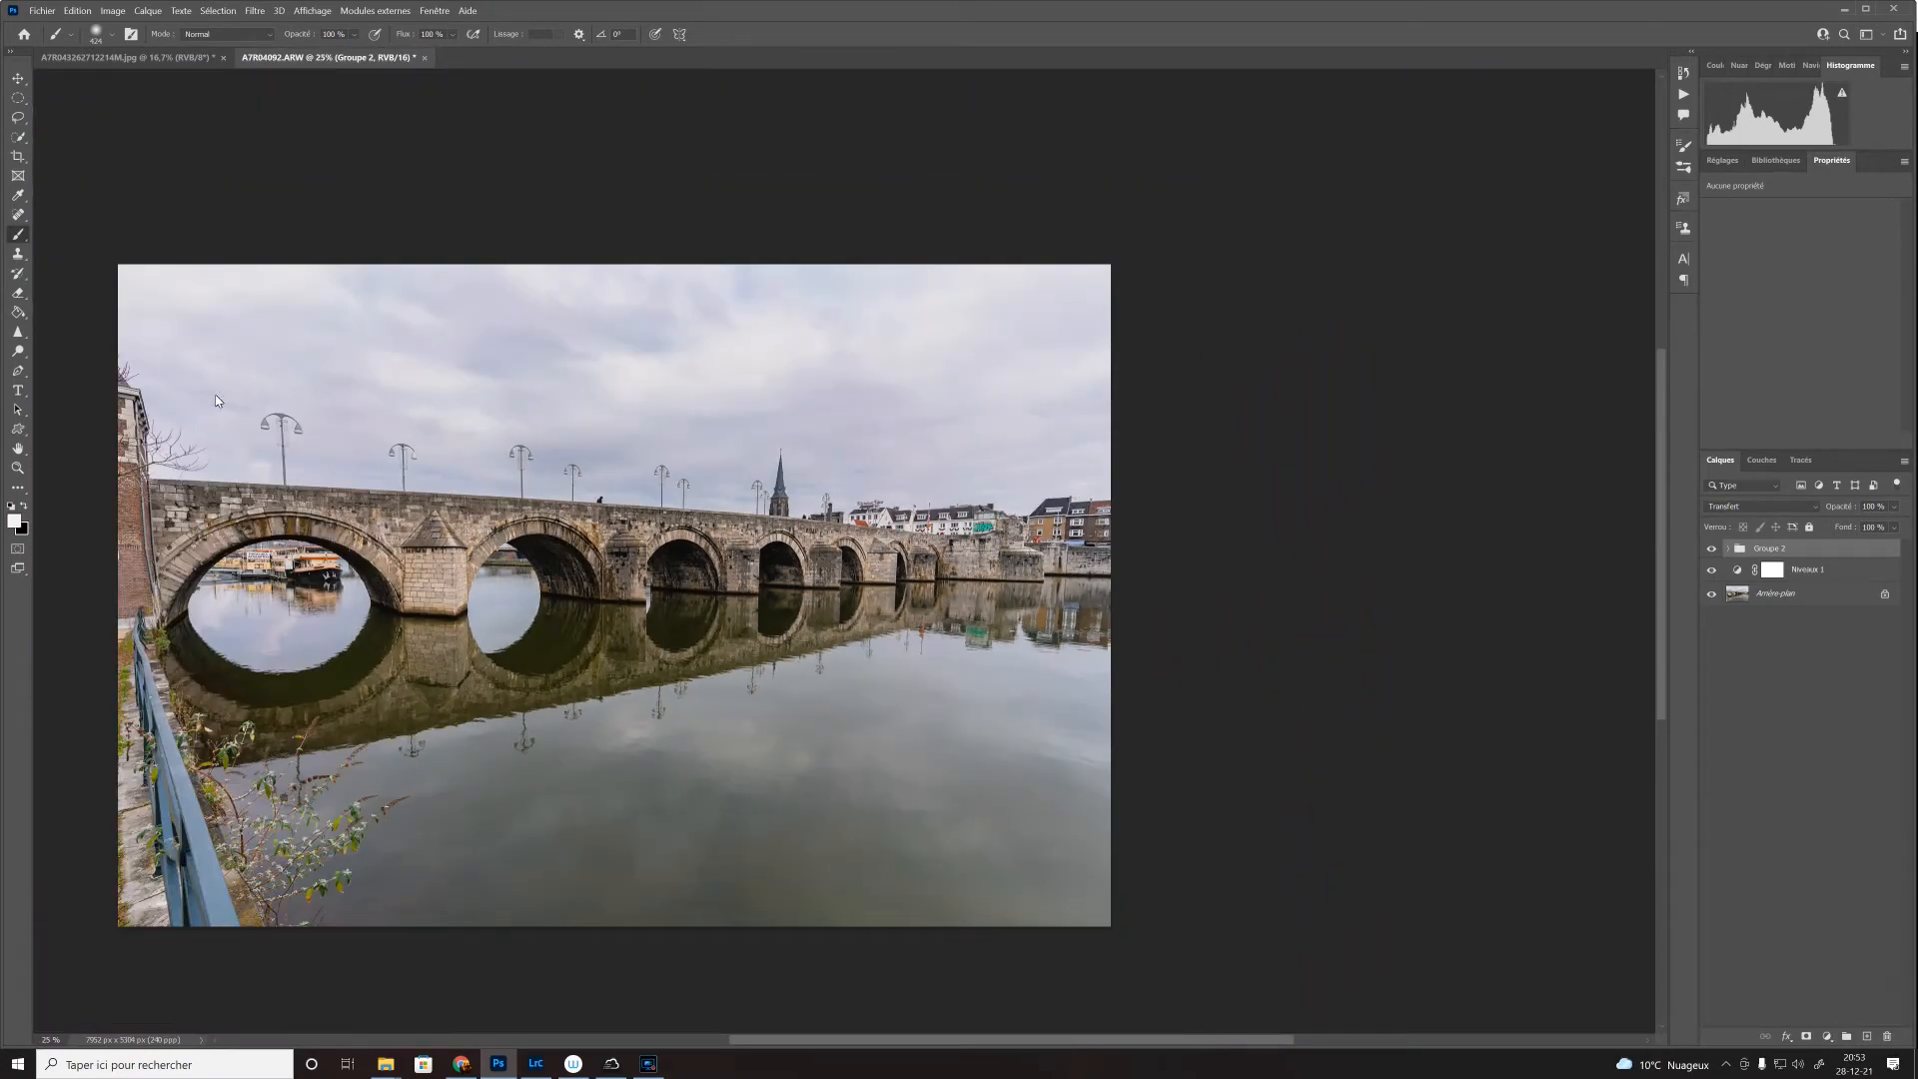
left_click(17, 235)
left_click(1827, 1037)
left_click(1819, 1001)
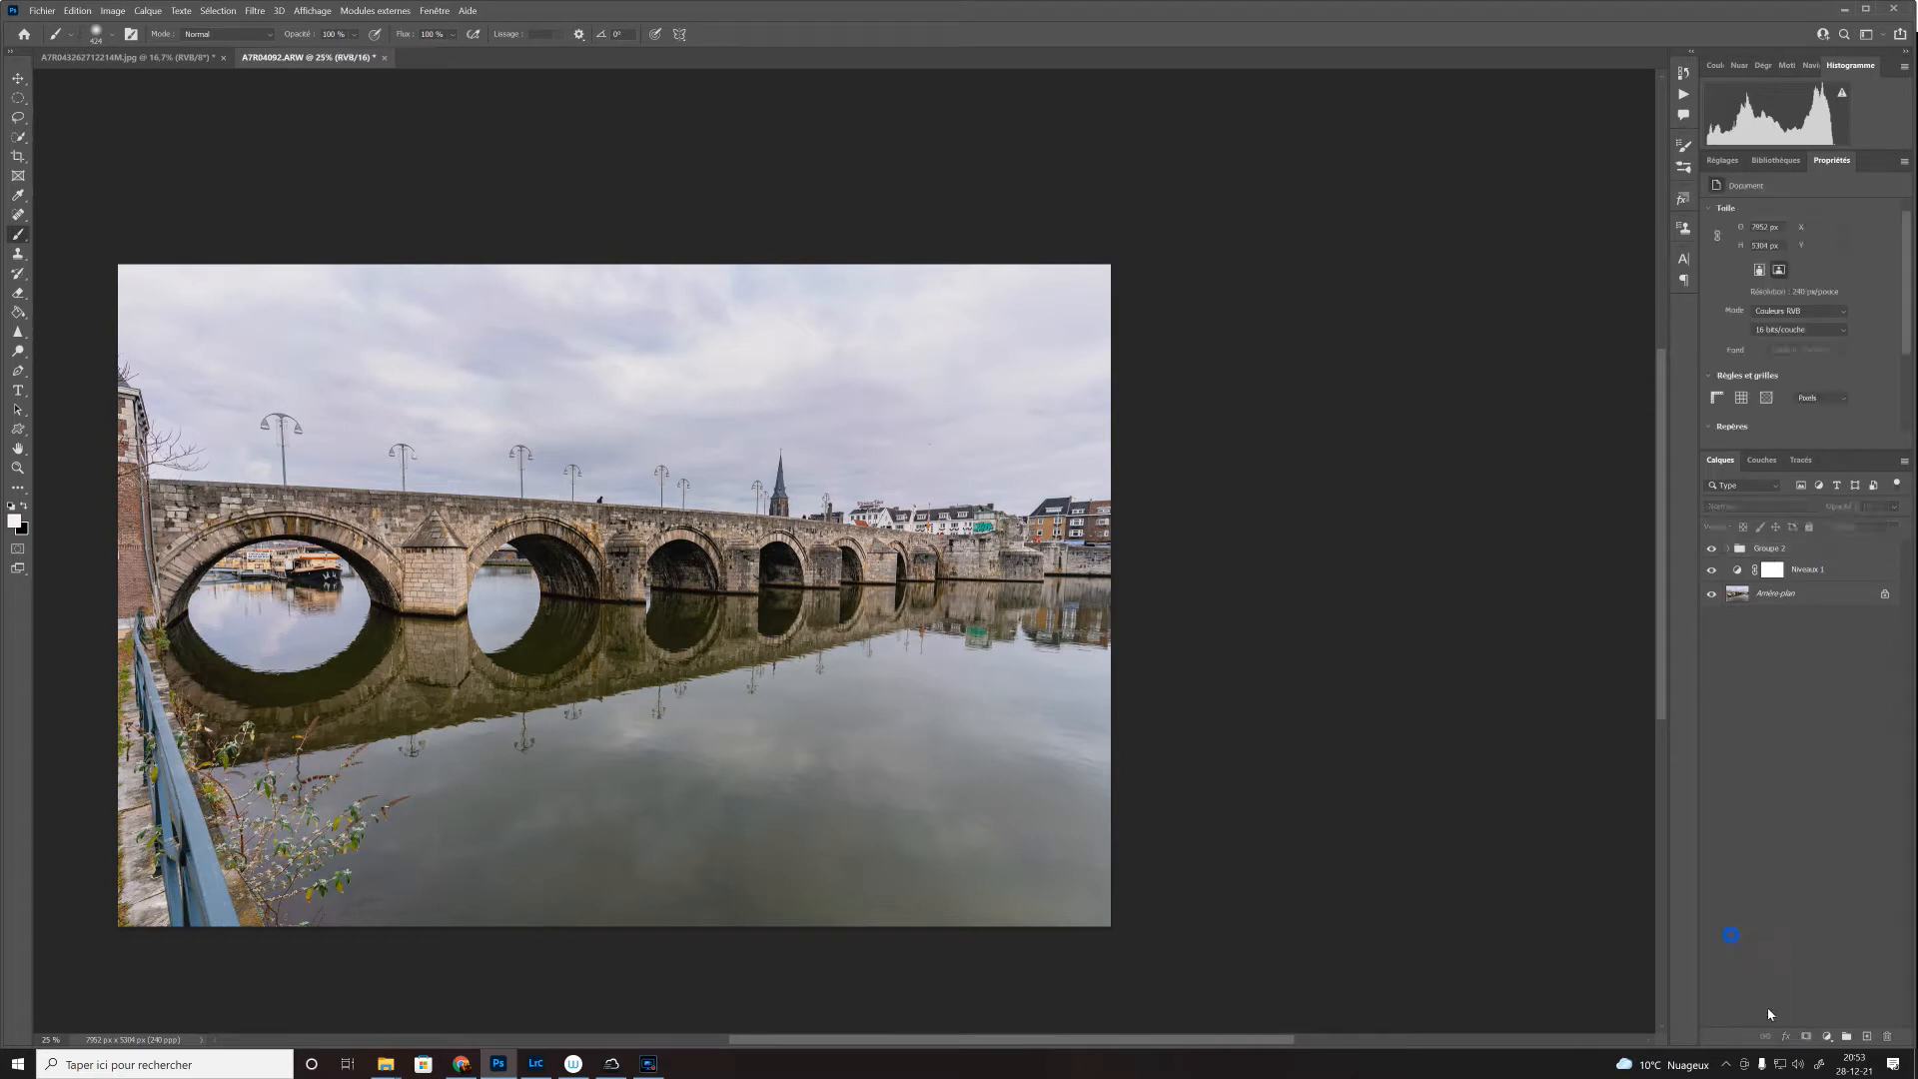
Step: Add a layer mask to the parent group, invert it to black, and turn on Quick Mask mode
left_click(1781, 549)
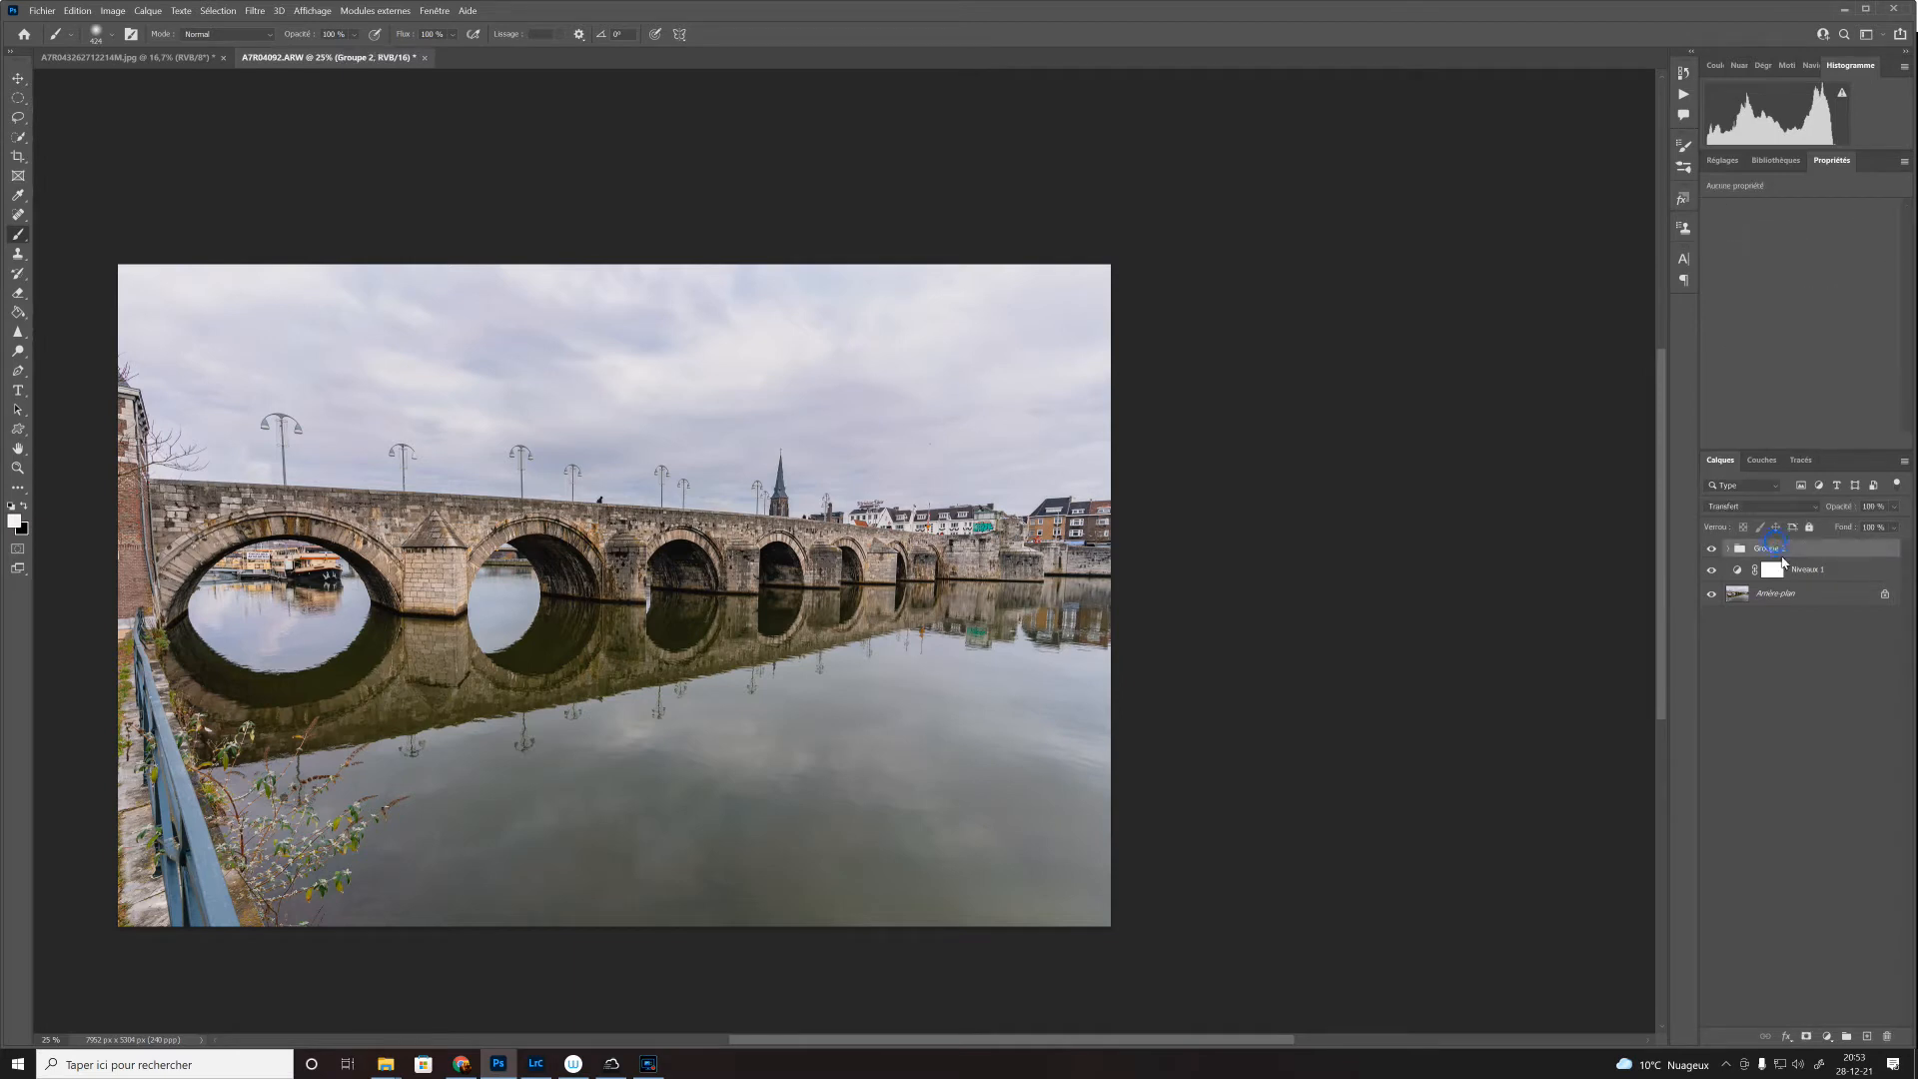
left_click(1806, 1037)
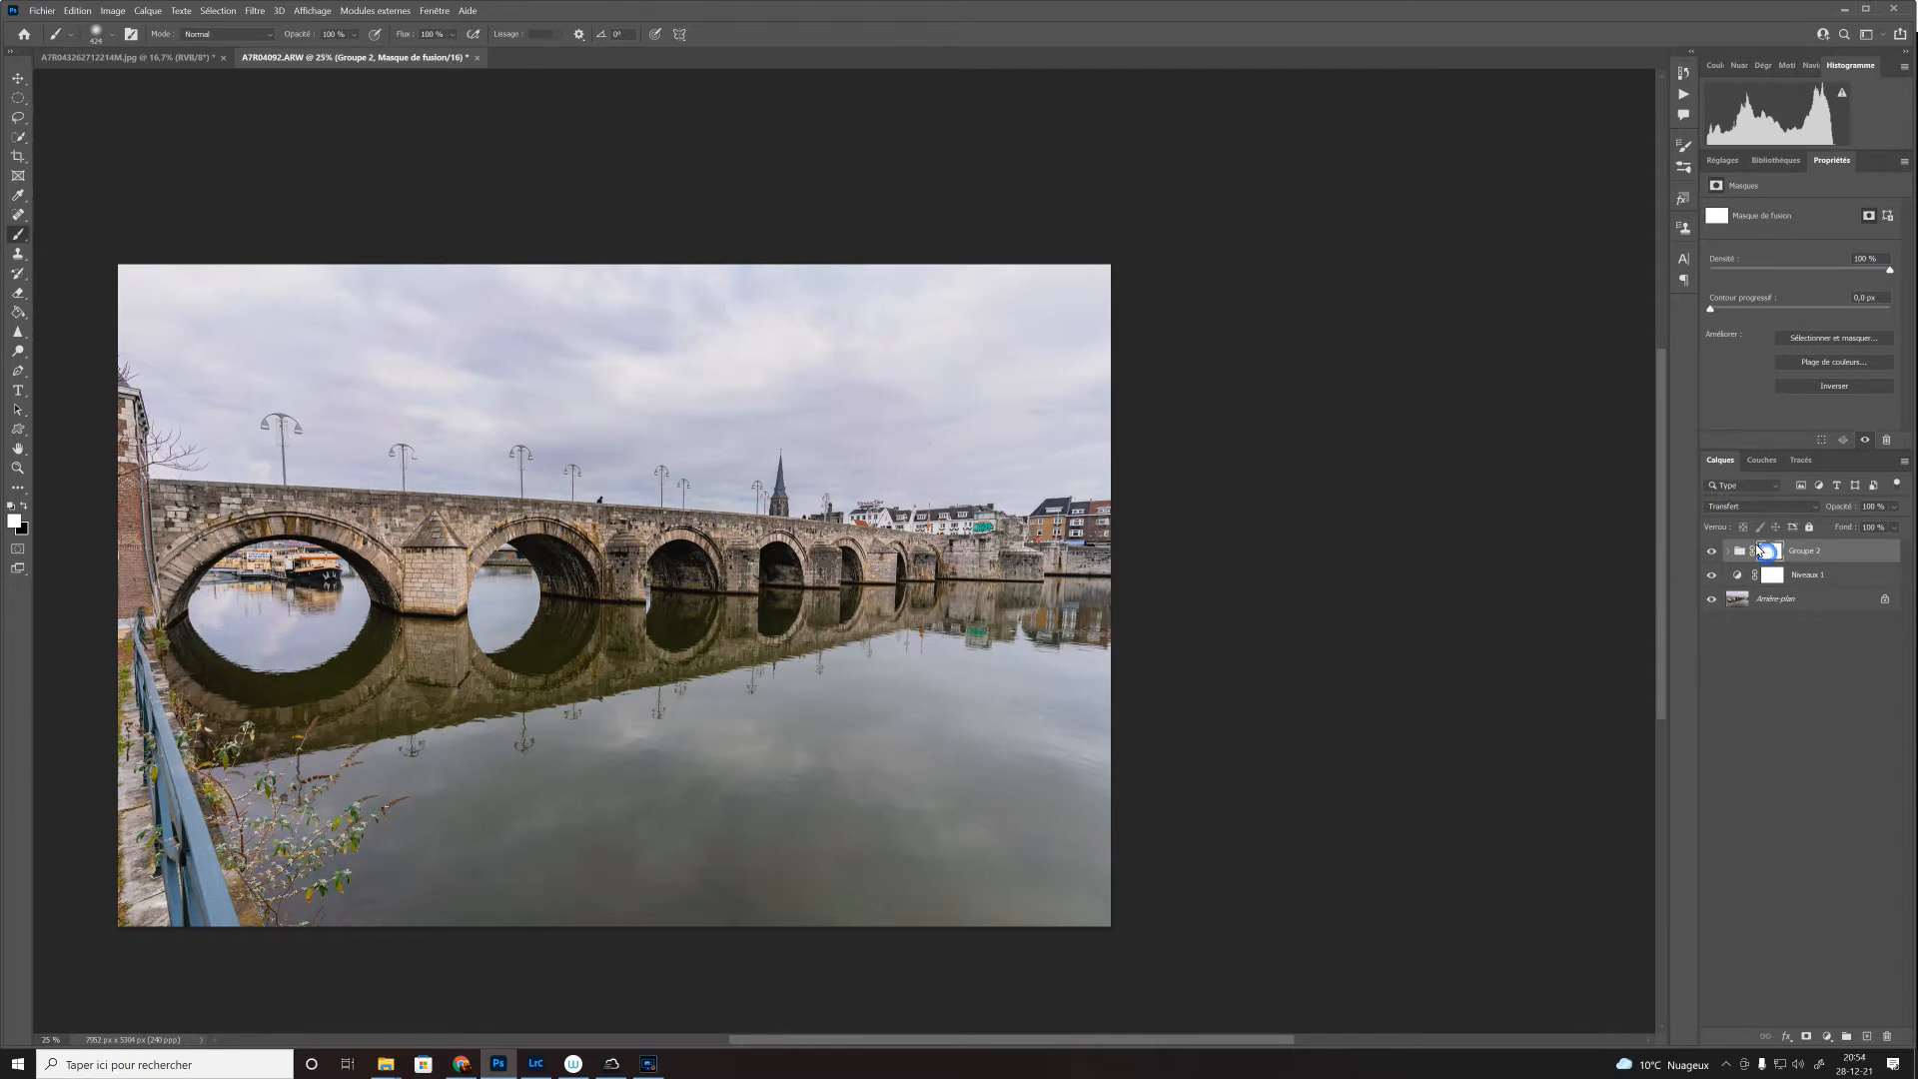
key("ctrl+i")
left_click(17, 550)
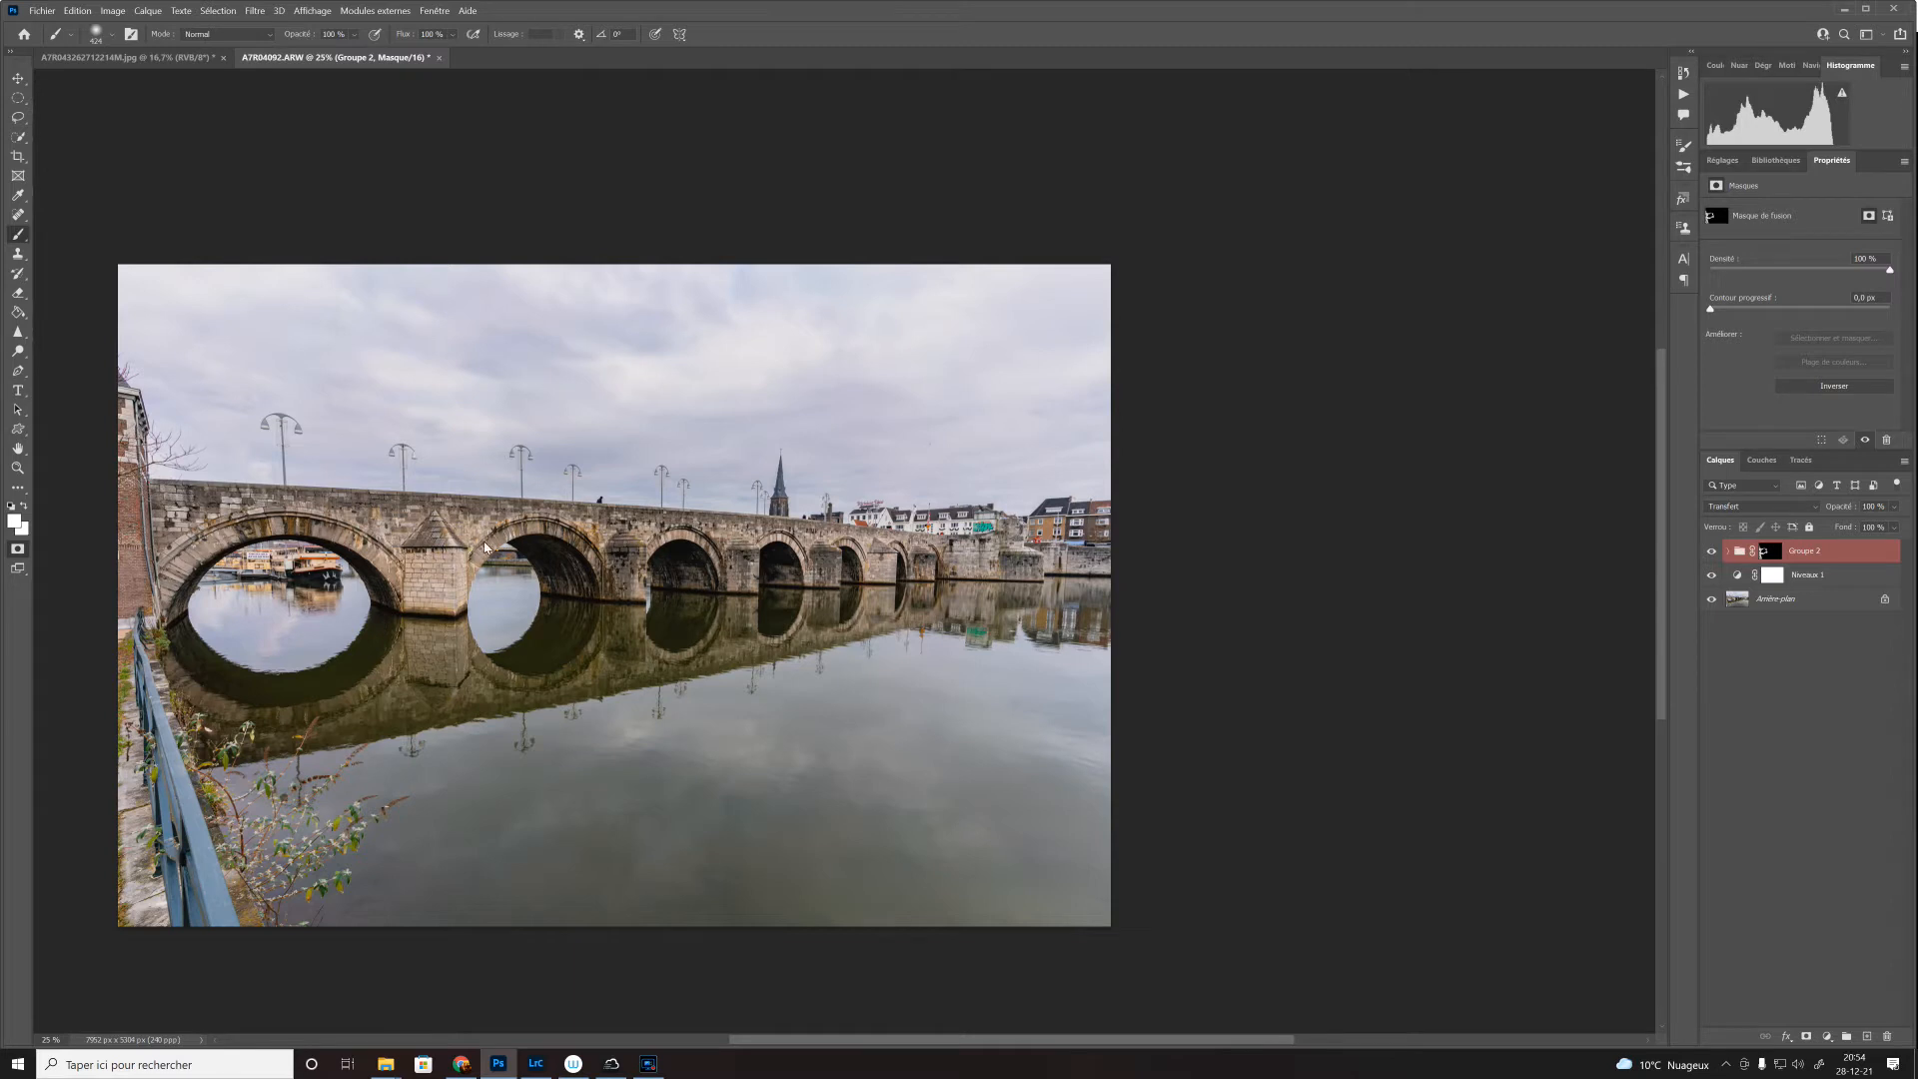
Step: Leave Quick Mask mode and paint white on the parent group's mask over the bridge, reflections, spire, far buildings, and foreground railing and plants
left_click(17, 549)
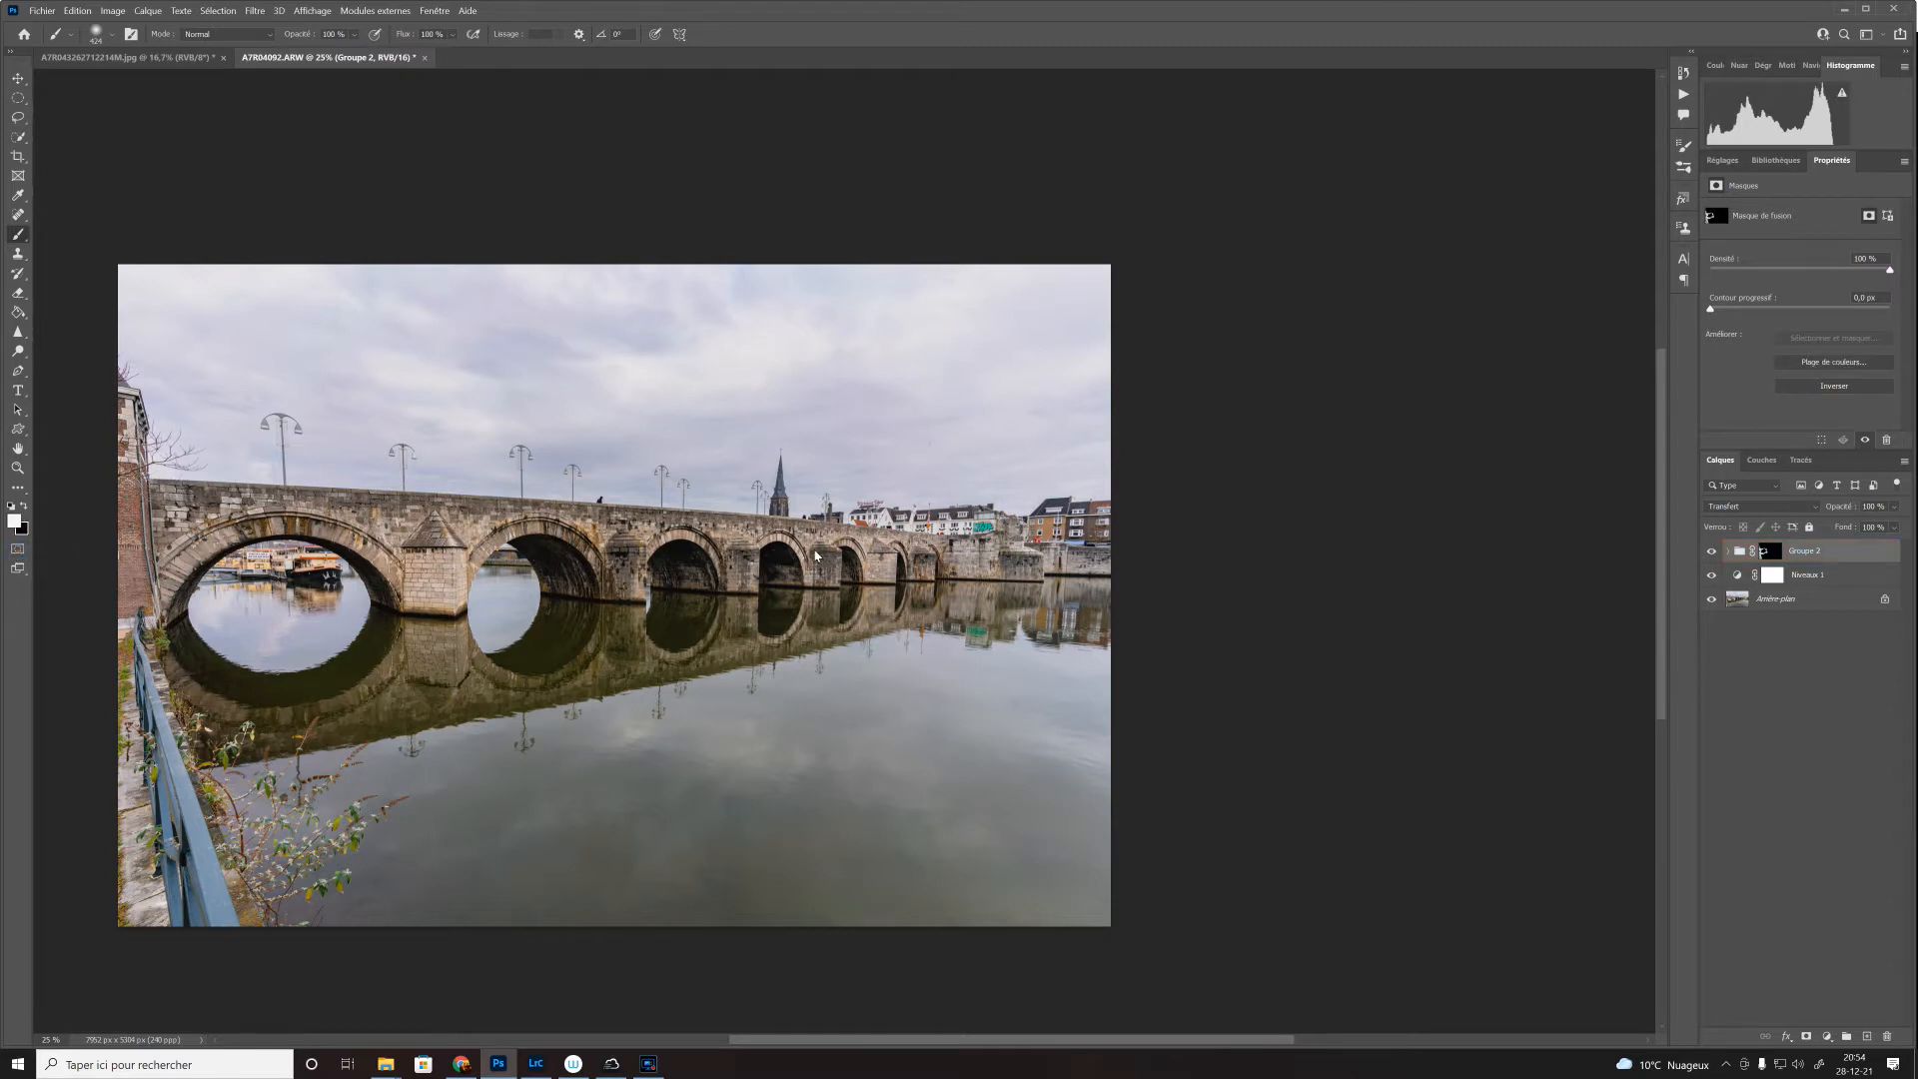
left_click(1769, 550)
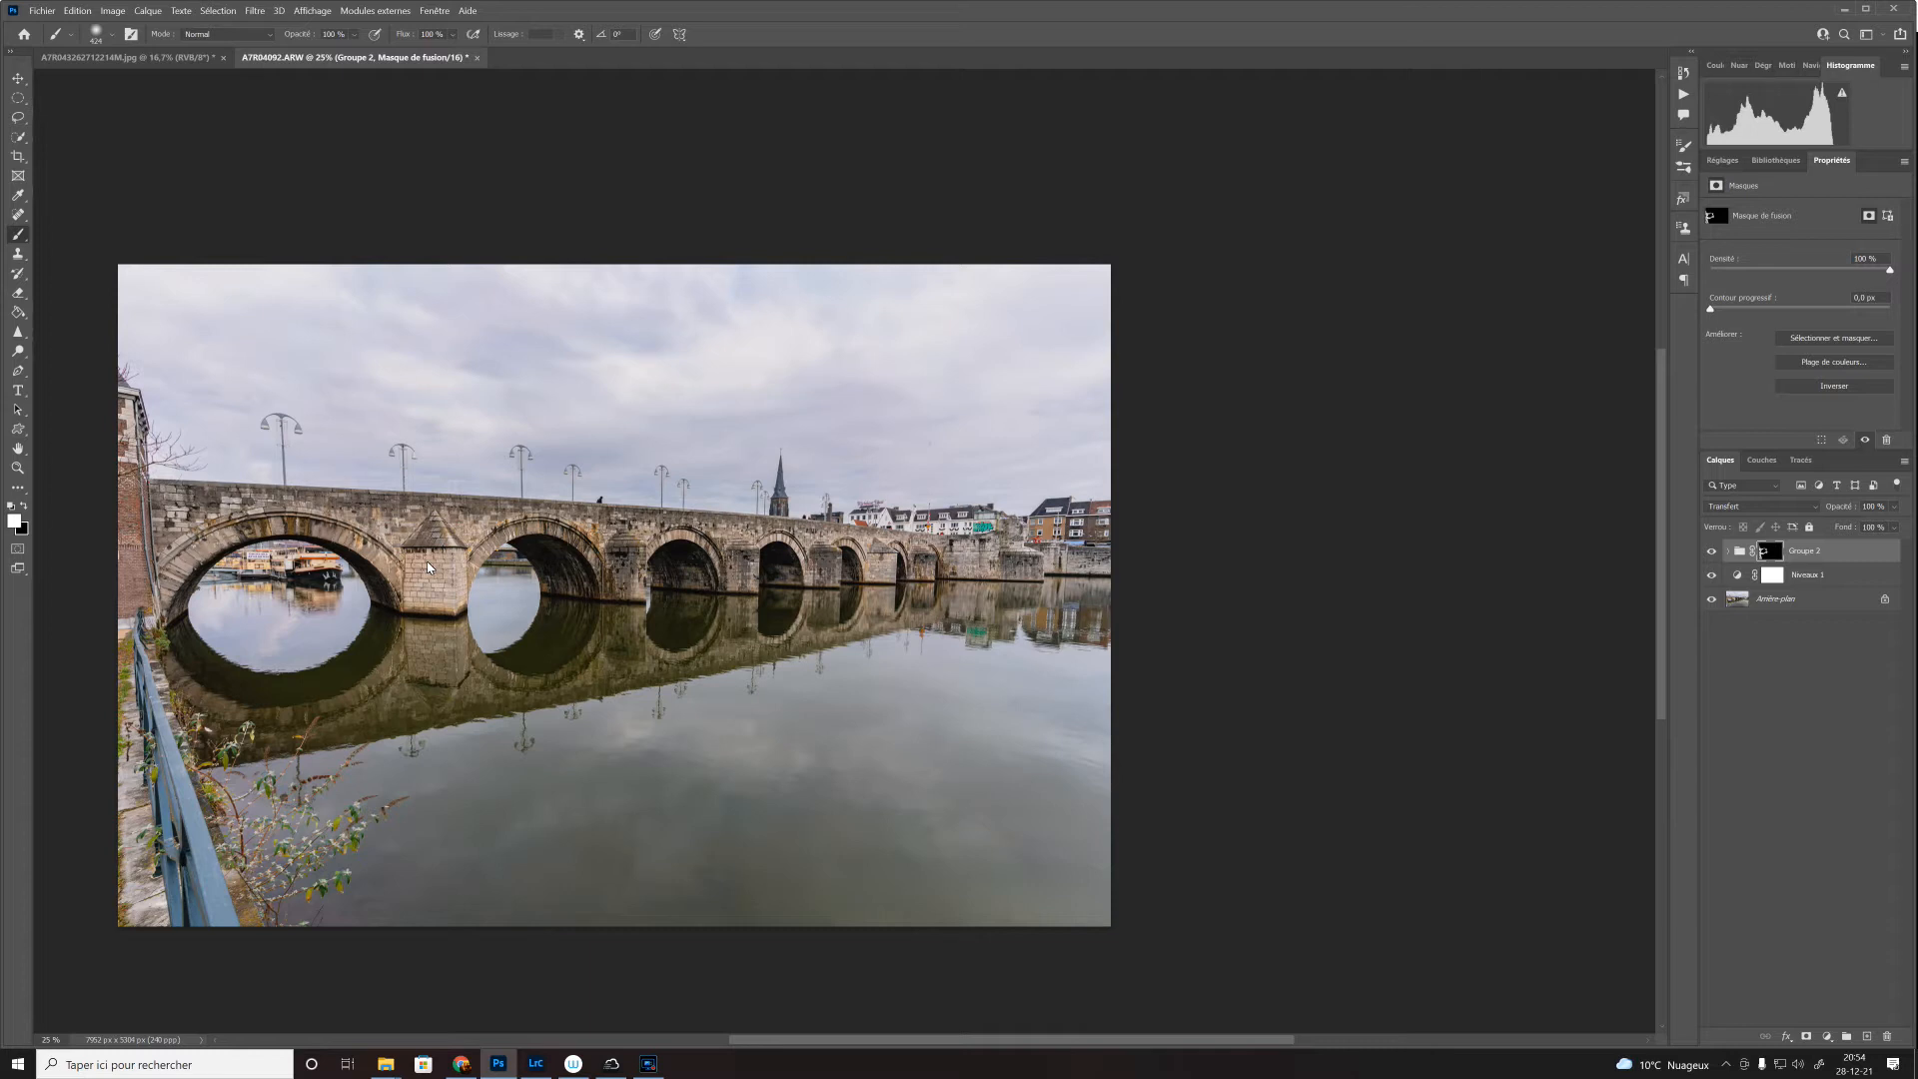
left_click_drag(427, 567, 439, 565)
left_click(1771, 557, "alt")
mouse_move(602, 519)
left_mouse_down()
mouse_move(640, 521)
mouse_move(524, 528)
mouse_move(690, 559)
mouse_move(739, 599)
mouse_move(795, 504)
mouse_move(784, 450)
left_mouse_up()
mouse_move(749, 520)
left_mouse_down()
mouse_move(859, 515)
mouse_move(849, 564)
mouse_move(1038, 580)
mouse_move(929, 514)
mouse_move(1059, 523)
mouse_move(1041, 575)
mouse_move(1090, 596)
mouse_move(998, 629)
mouse_move(929, 615)
mouse_move(949, 636)
mouse_move(1059, 649)
mouse_move(1104, 589)
mouse_move(919, 640)
mouse_move(679, 634)
mouse_move(695, 668)
mouse_move(784, 626)
mouse_move(619, 709)
mouse_move(489, 719)
mouse_move(649, 589)
mouse_move(689, 584)
mouse_move(425, 574)
mouse_move(427, 520)
mouse_move(305, 488)
mouse_move(290, 516)
mouse_move(180, 531)
mouse_move(215, 564)
mouse_move(150, 605)
mouse_move(125, 525)
mouse_move(130, 599)
mouse_move(136, 404)
mouse_move(150, 899)
mouse_move(185, 884)
mouse_move(204, 904)
mouse_move(179, 794)
mouse_move(213, 849)
mouse_move(168, 689)
mouse_move(249, 719)
mouse_move(214, 665)
mouse_move(231, 700)
mouse_move(429, 704)
mouse_move(389, 654)
mouse_move(355, 664)
mouse_move(344, 719)
mouse_move(260, 664)
left_mouse_up()
mouse_move(350, 739)
left_mouse_down()
mouse_move(430, 729)
mouse_move(469, 700)
mouse_move(454, 599)
mouse_move(421, 669)
mouse_move(482, 665)
left_mouse_up()
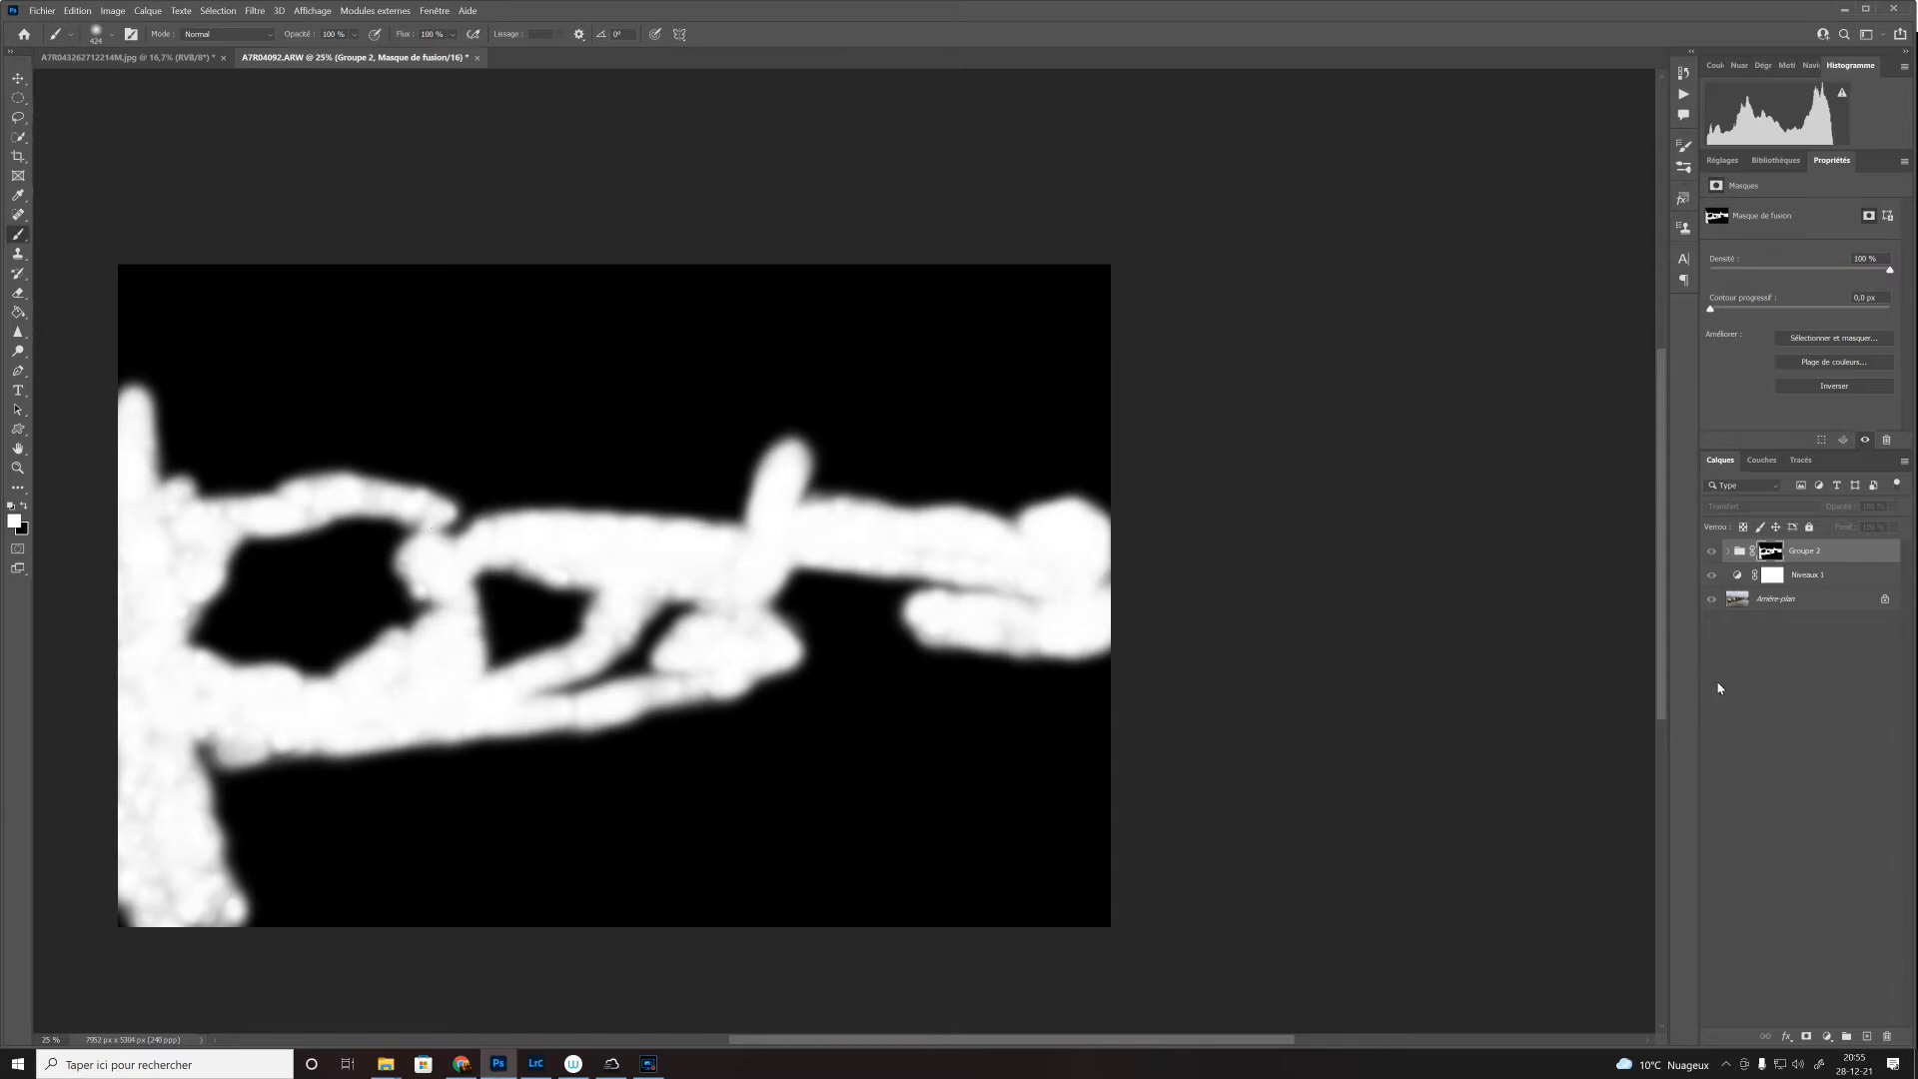
Step: Return from the mask view to the photo and compare it with and without the masked sharpening group
left_click(1740, 551)
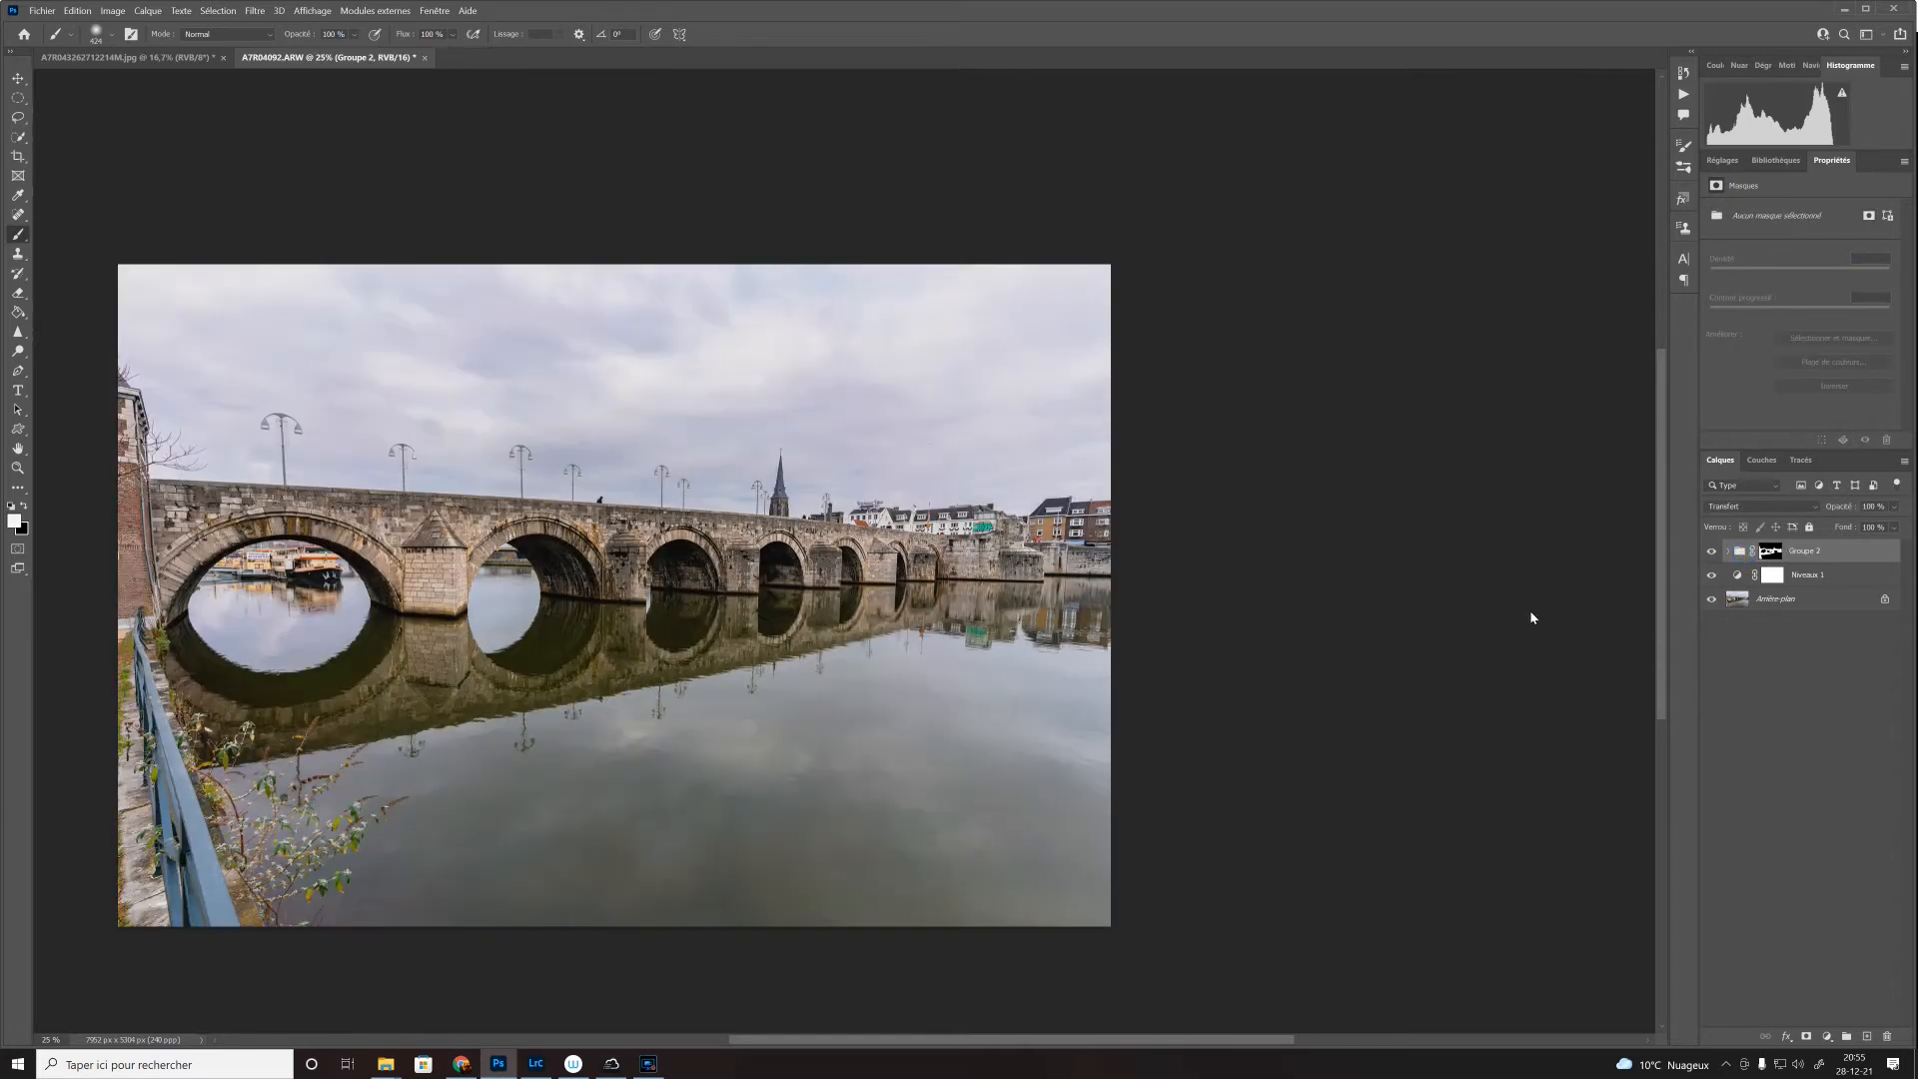
left_click(1712, 553)
left_click(1711, 553)
left_click(1711, 555)
left_click(1711, 555)
Step: Expand the masked group and Groupe 1, duplicate its uppermost high-pass layer, and move the copy above the masked group
left_click(1730, 553)
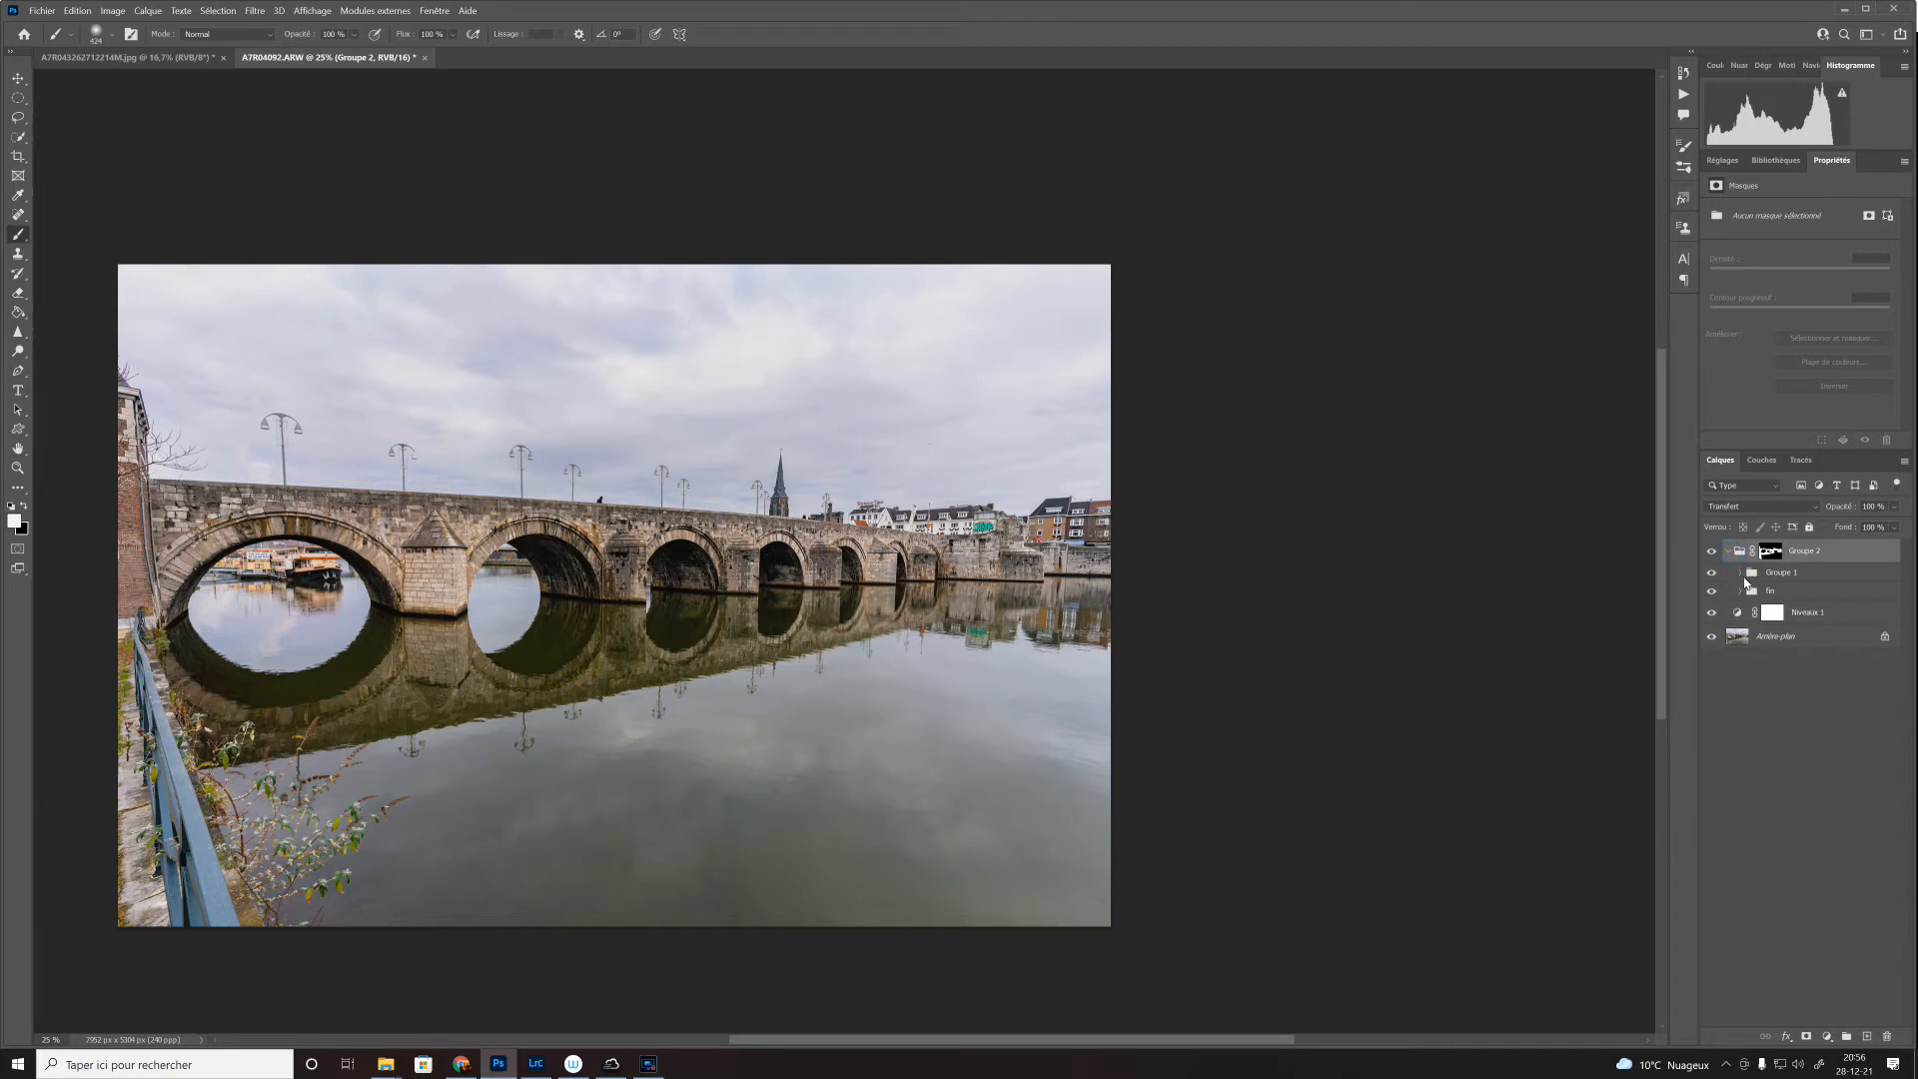
left_click(1740, 577)
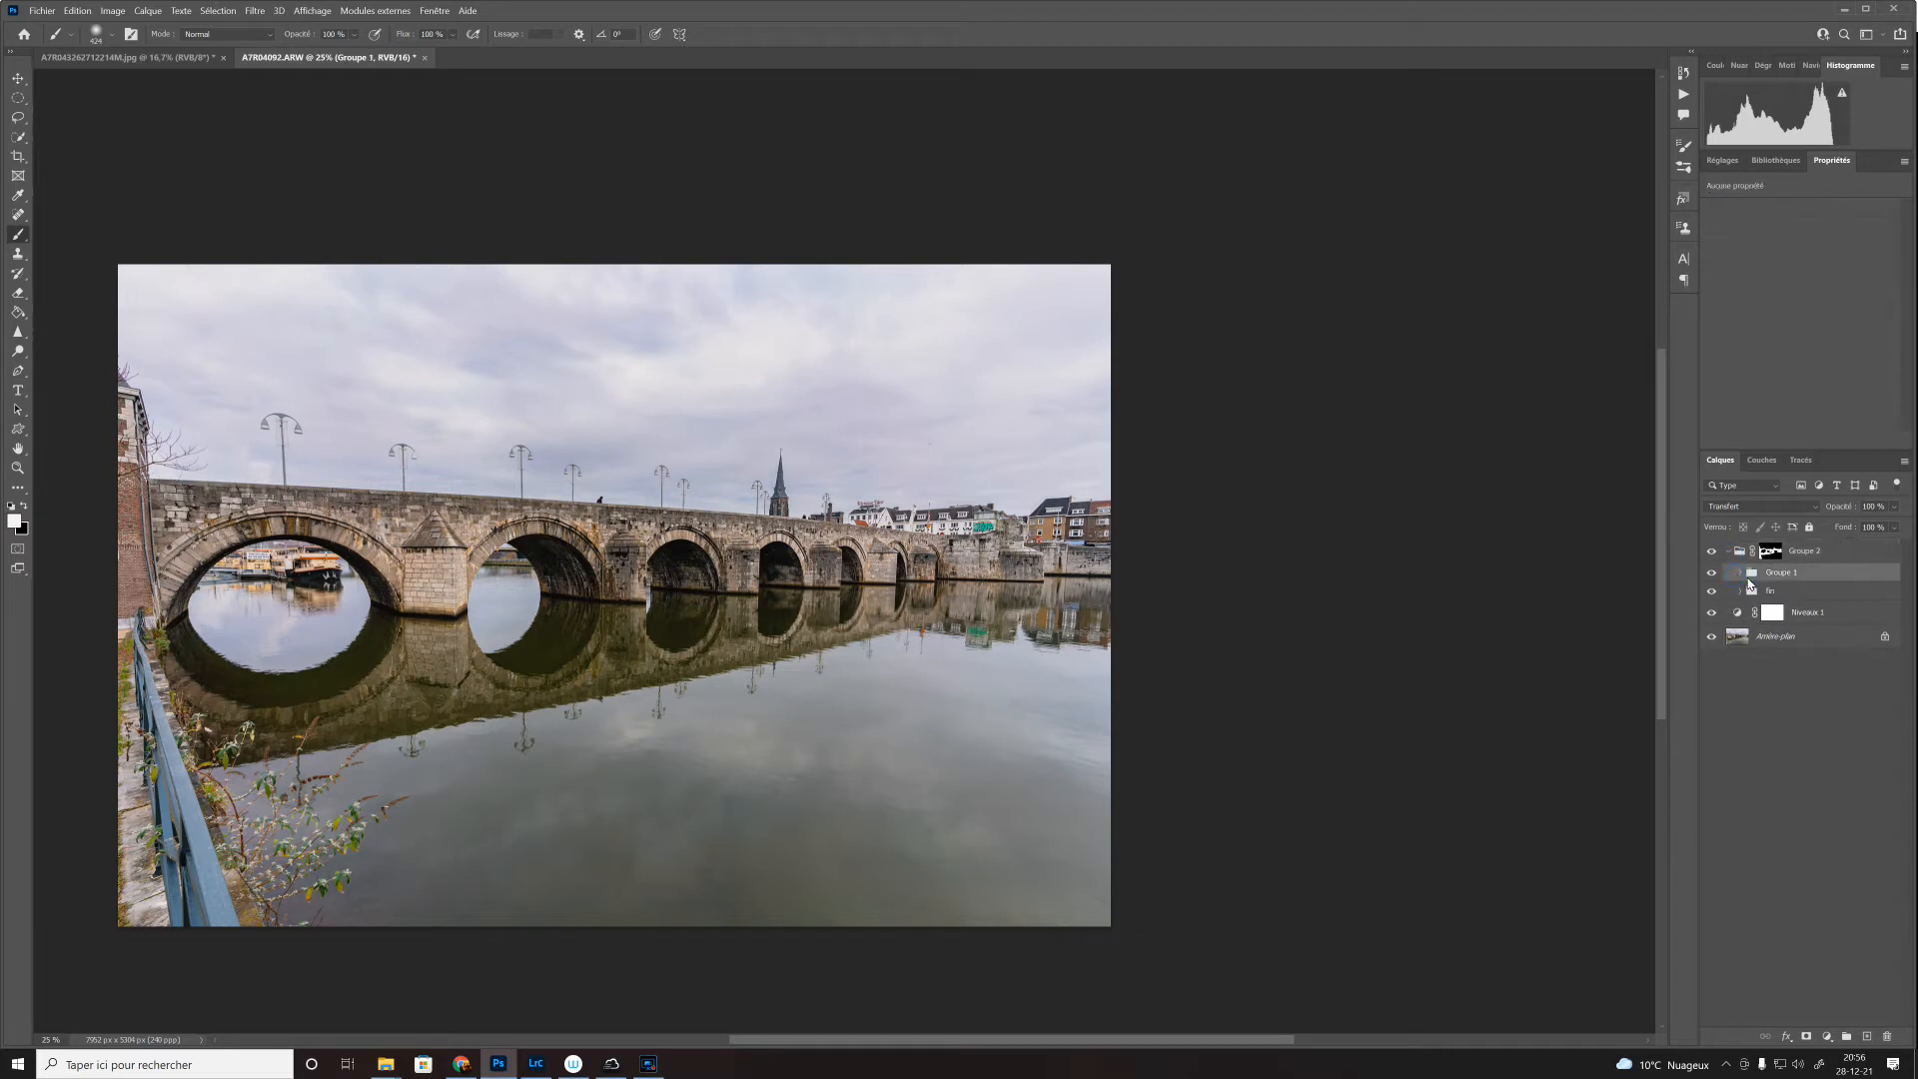
left_click(1739, 575)
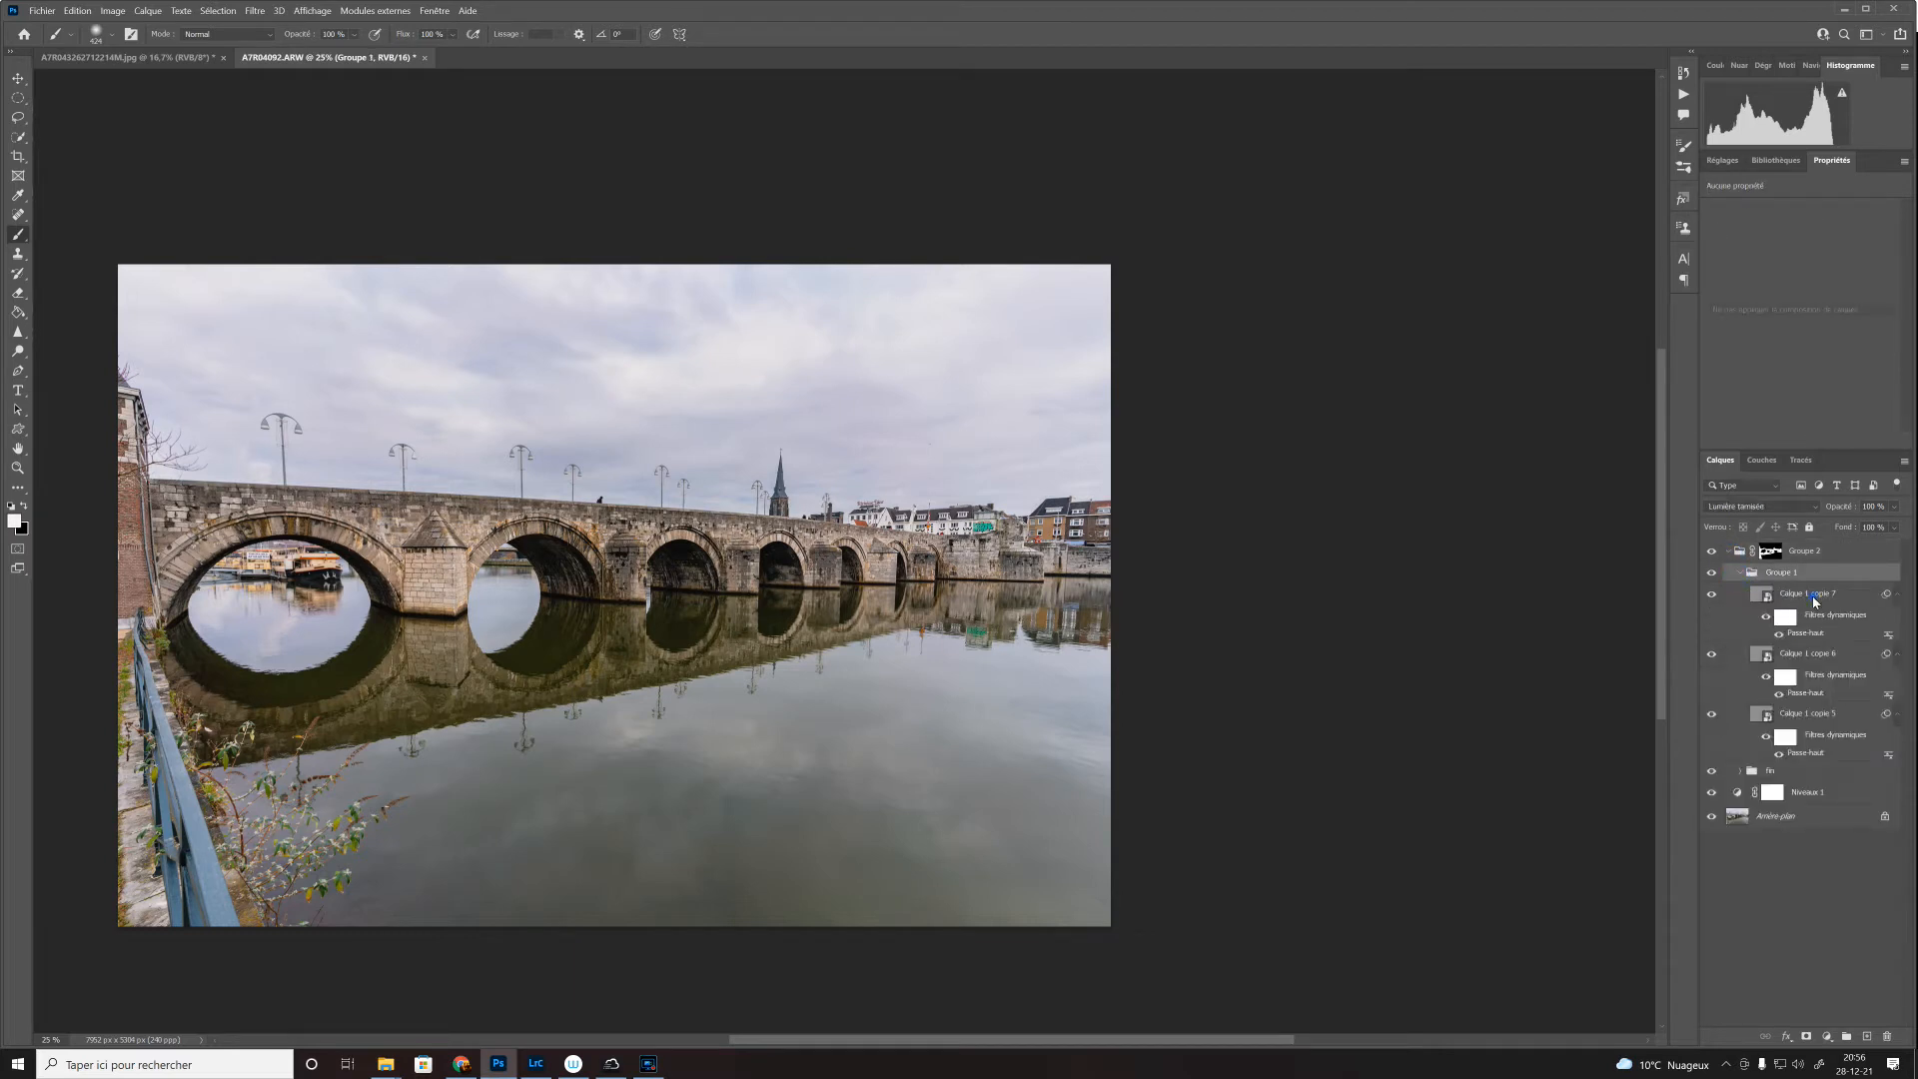
left_click(1811, 595)
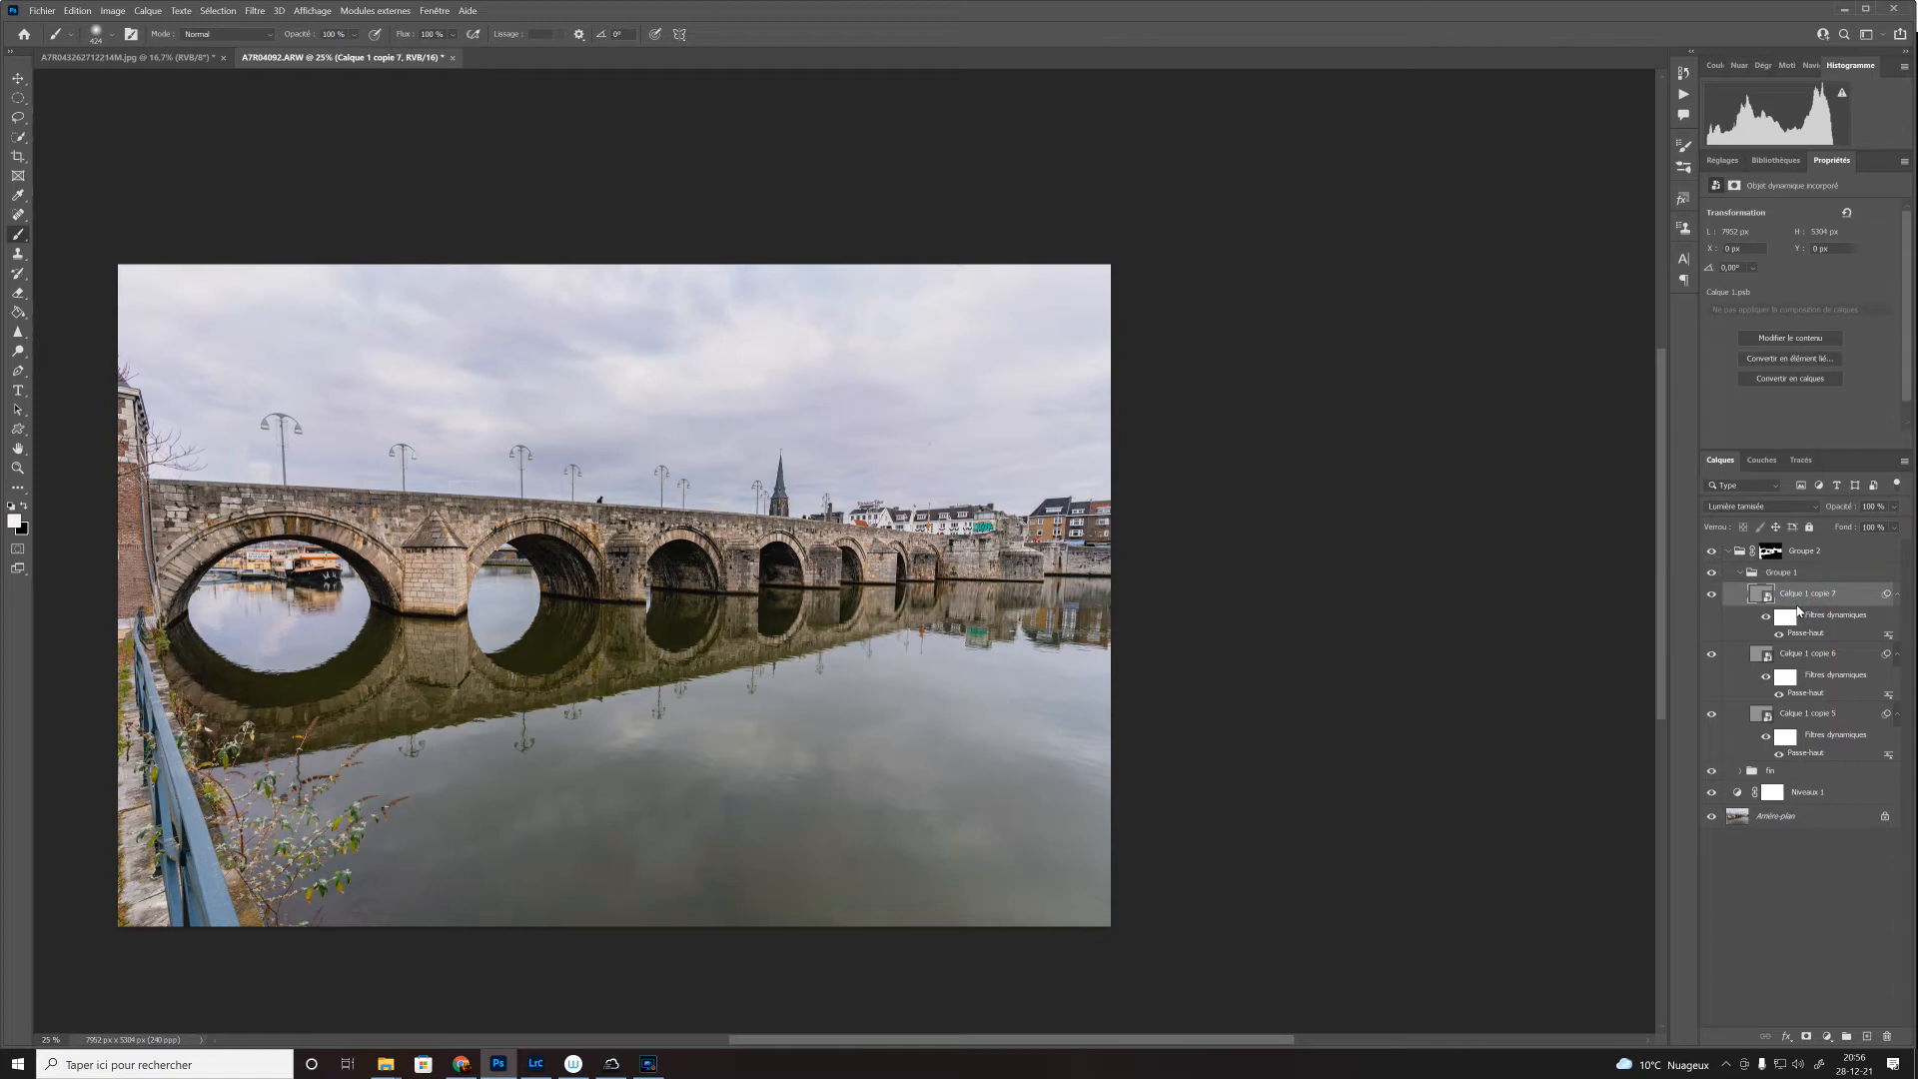
key("ctrl+j")
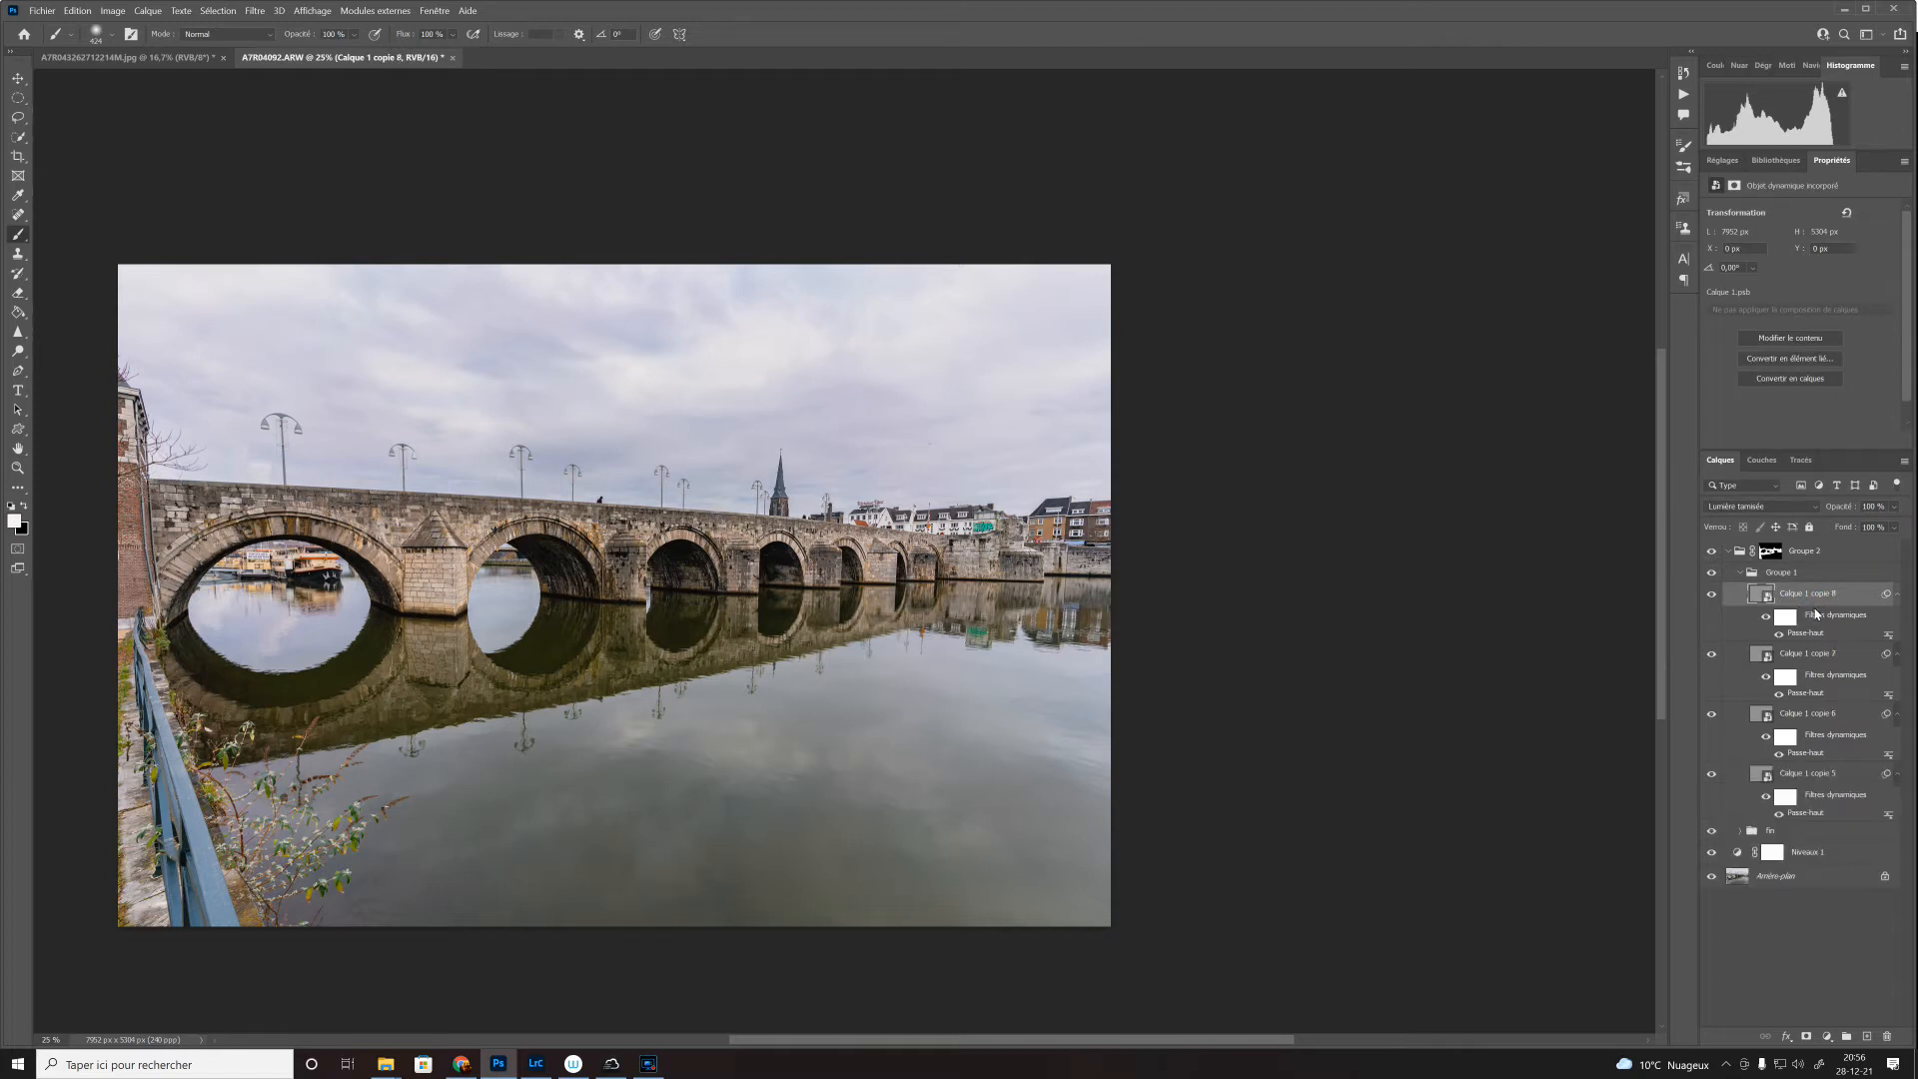
left_click_drag(1818, 614, 1812, 541)
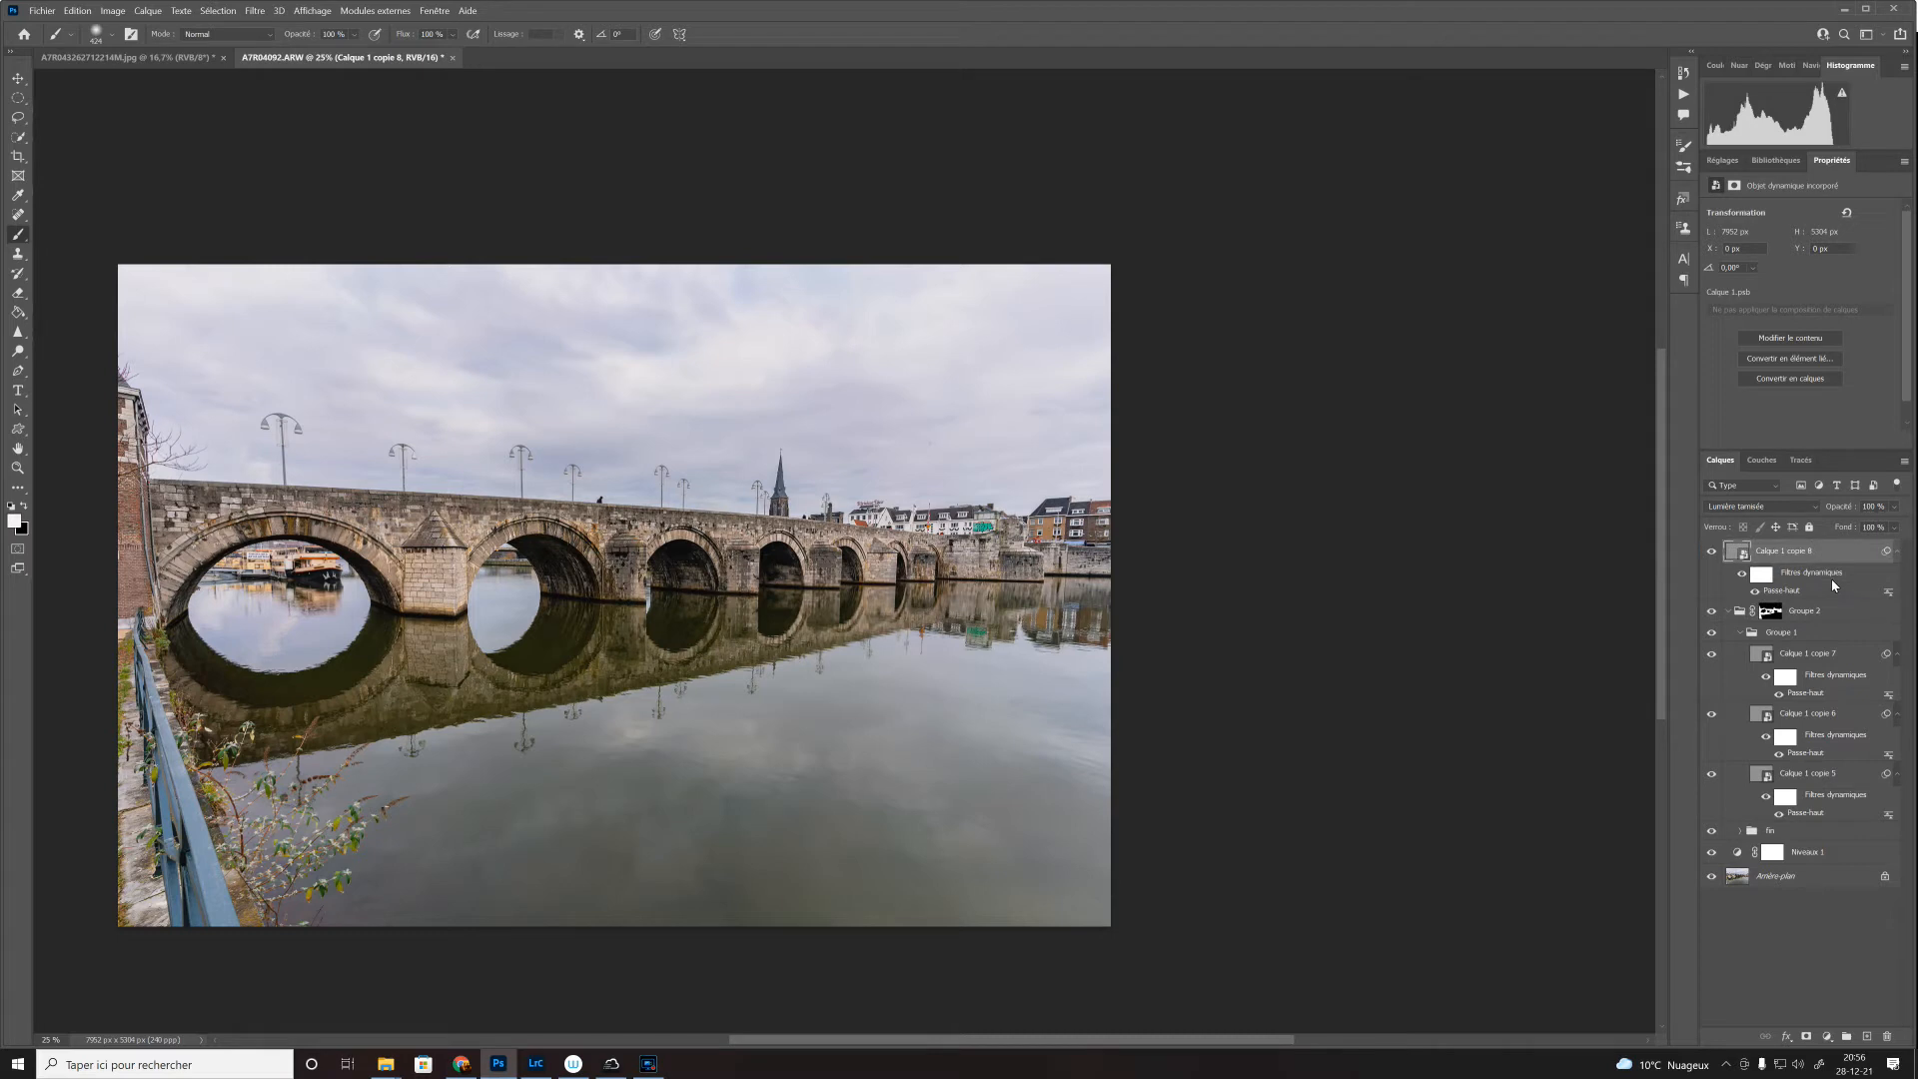
Step: Set the High Pass radius of the new uppermost layer to 4.3 pixels
double_click(1765, 590)
left_click(1236, 439)
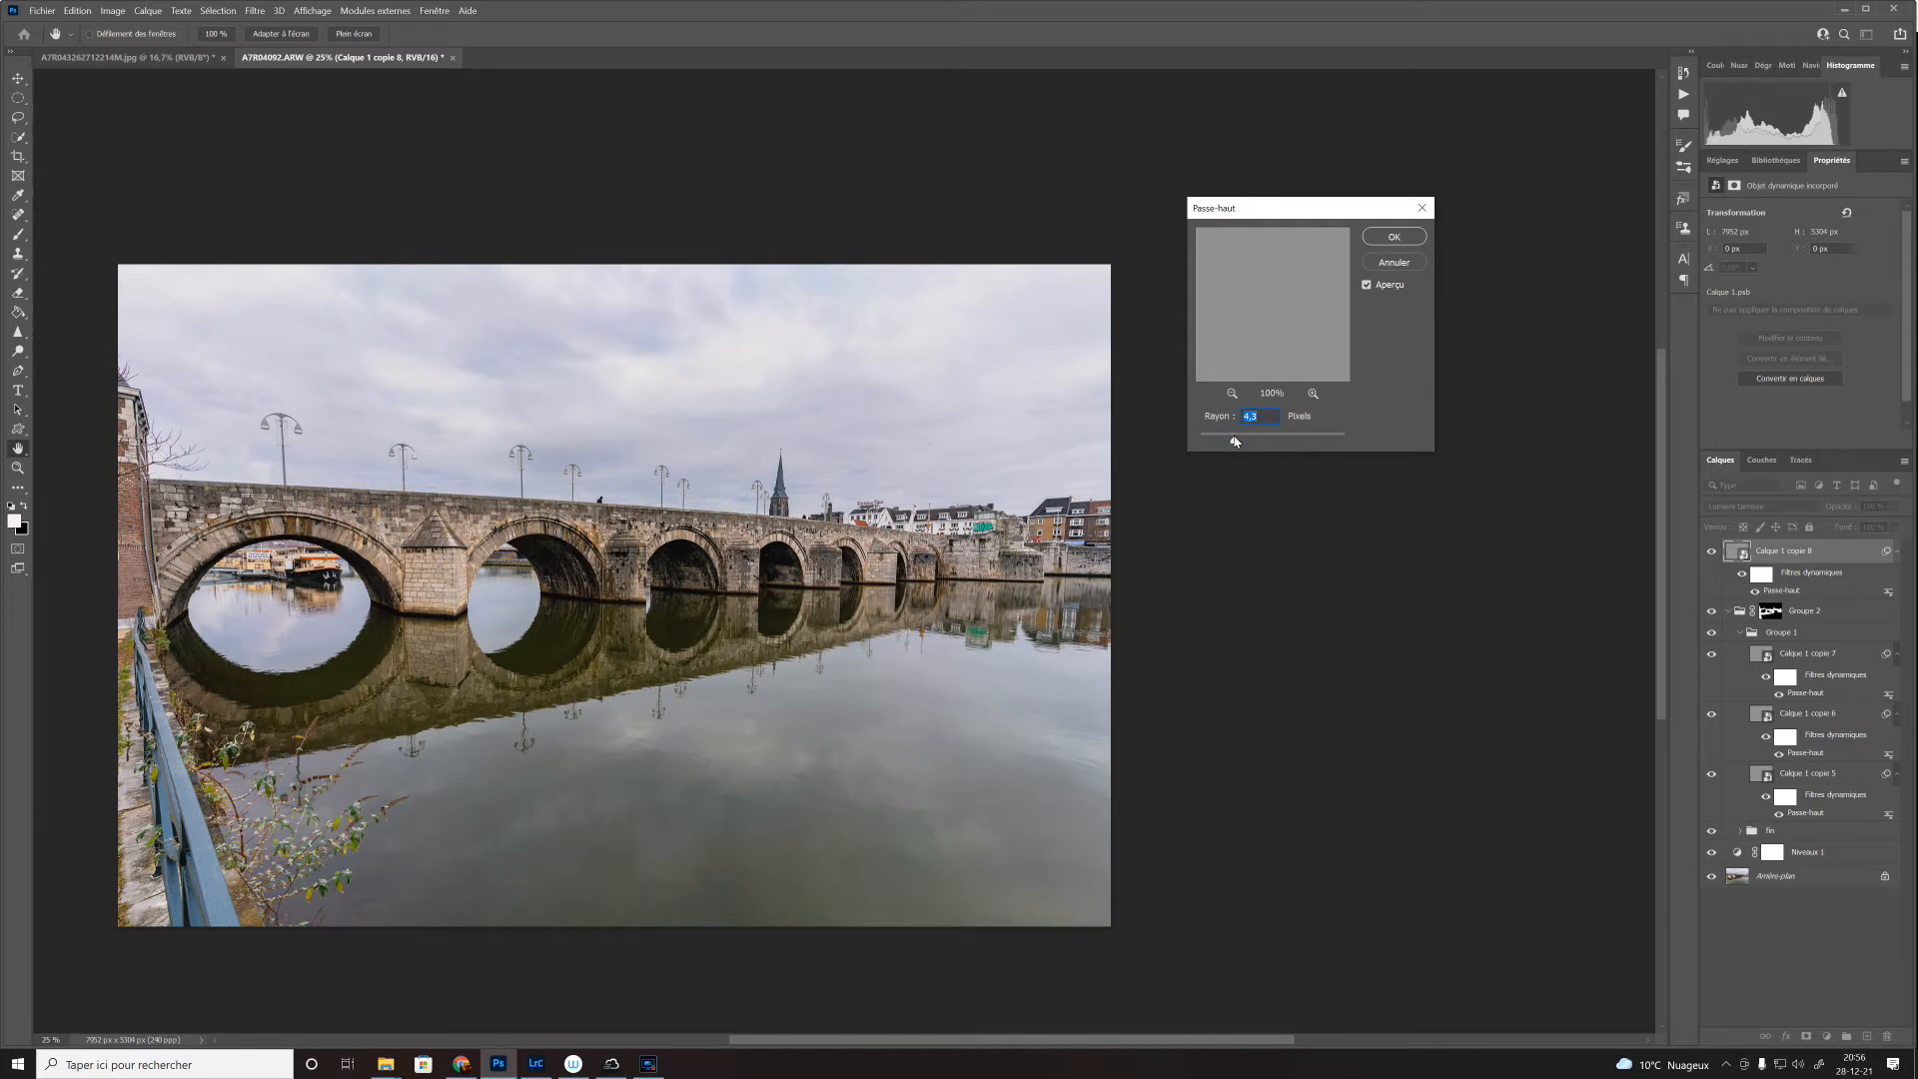
left_click(1396, 238)
Step: Examine the bridge at 66.7% and 100% with and without the new high-pass layer
key("ctrl+plus")
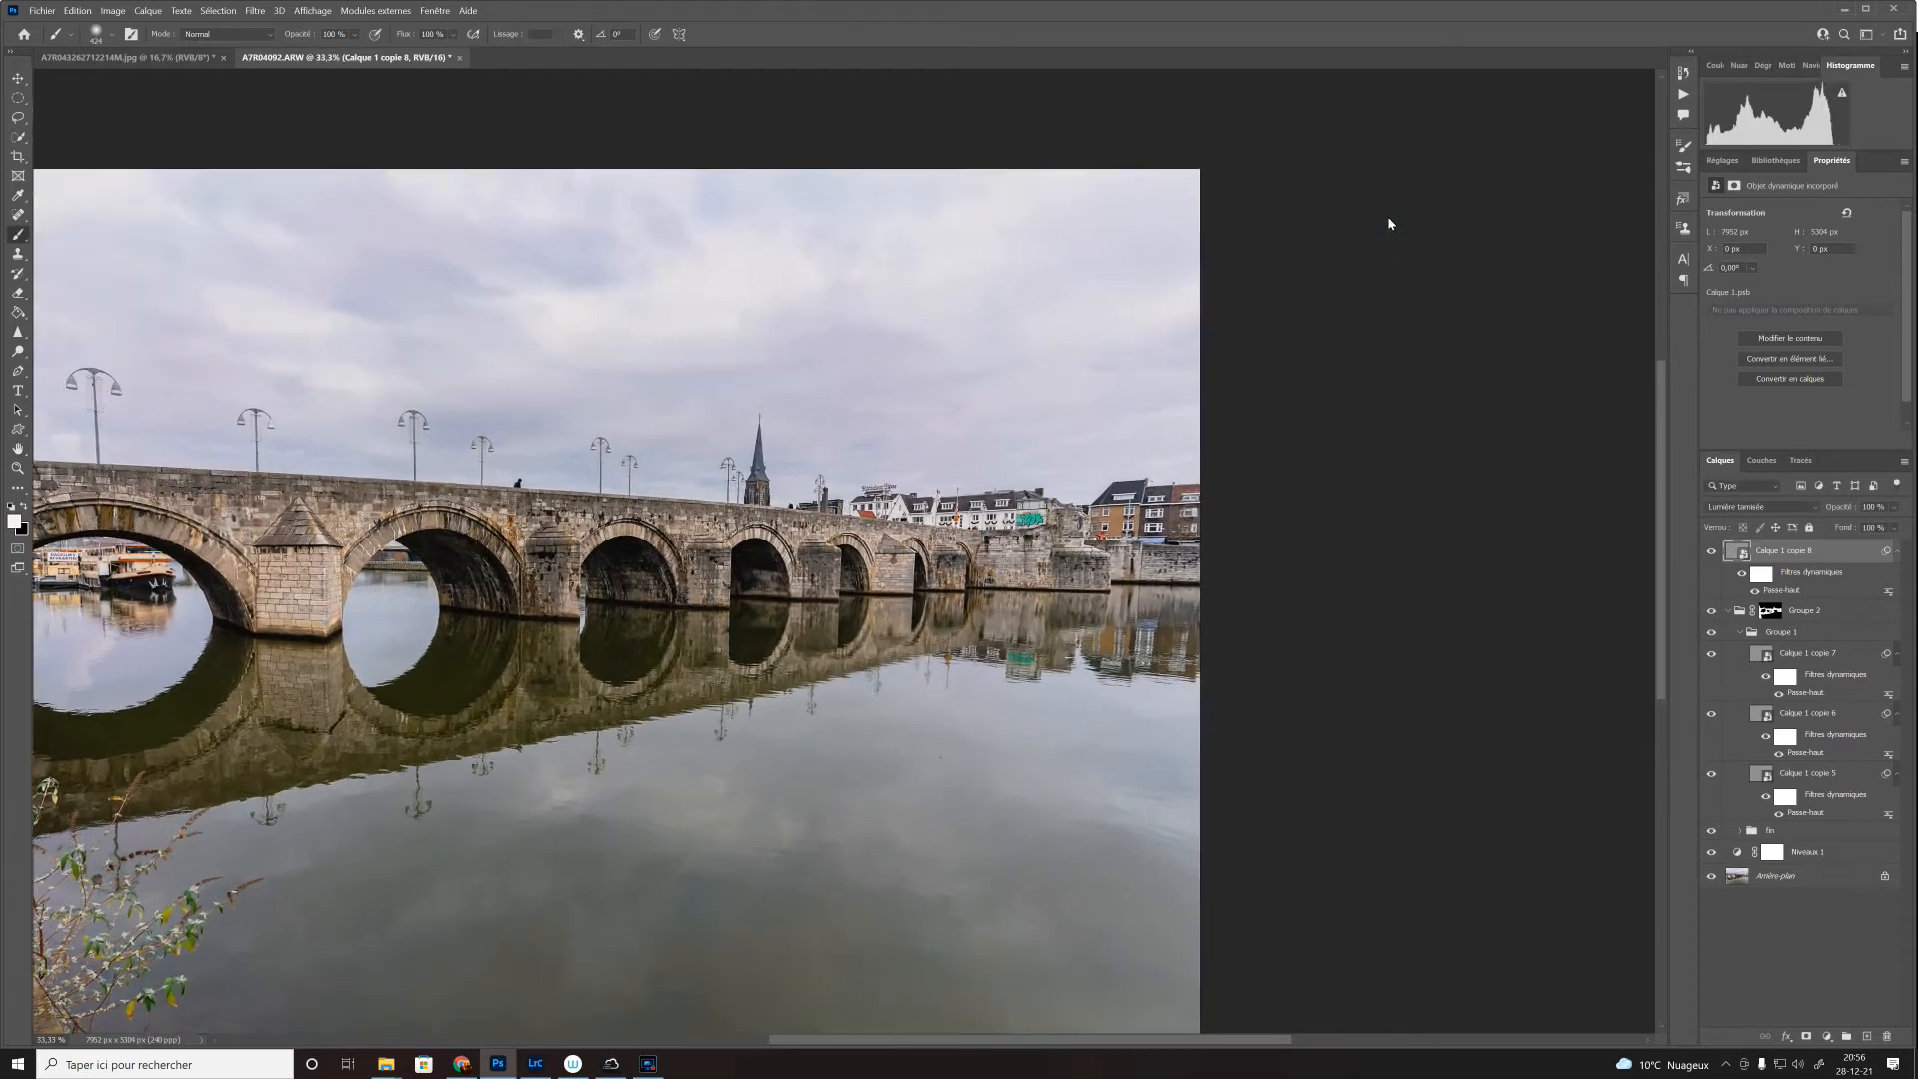
key("ctrl+plus")
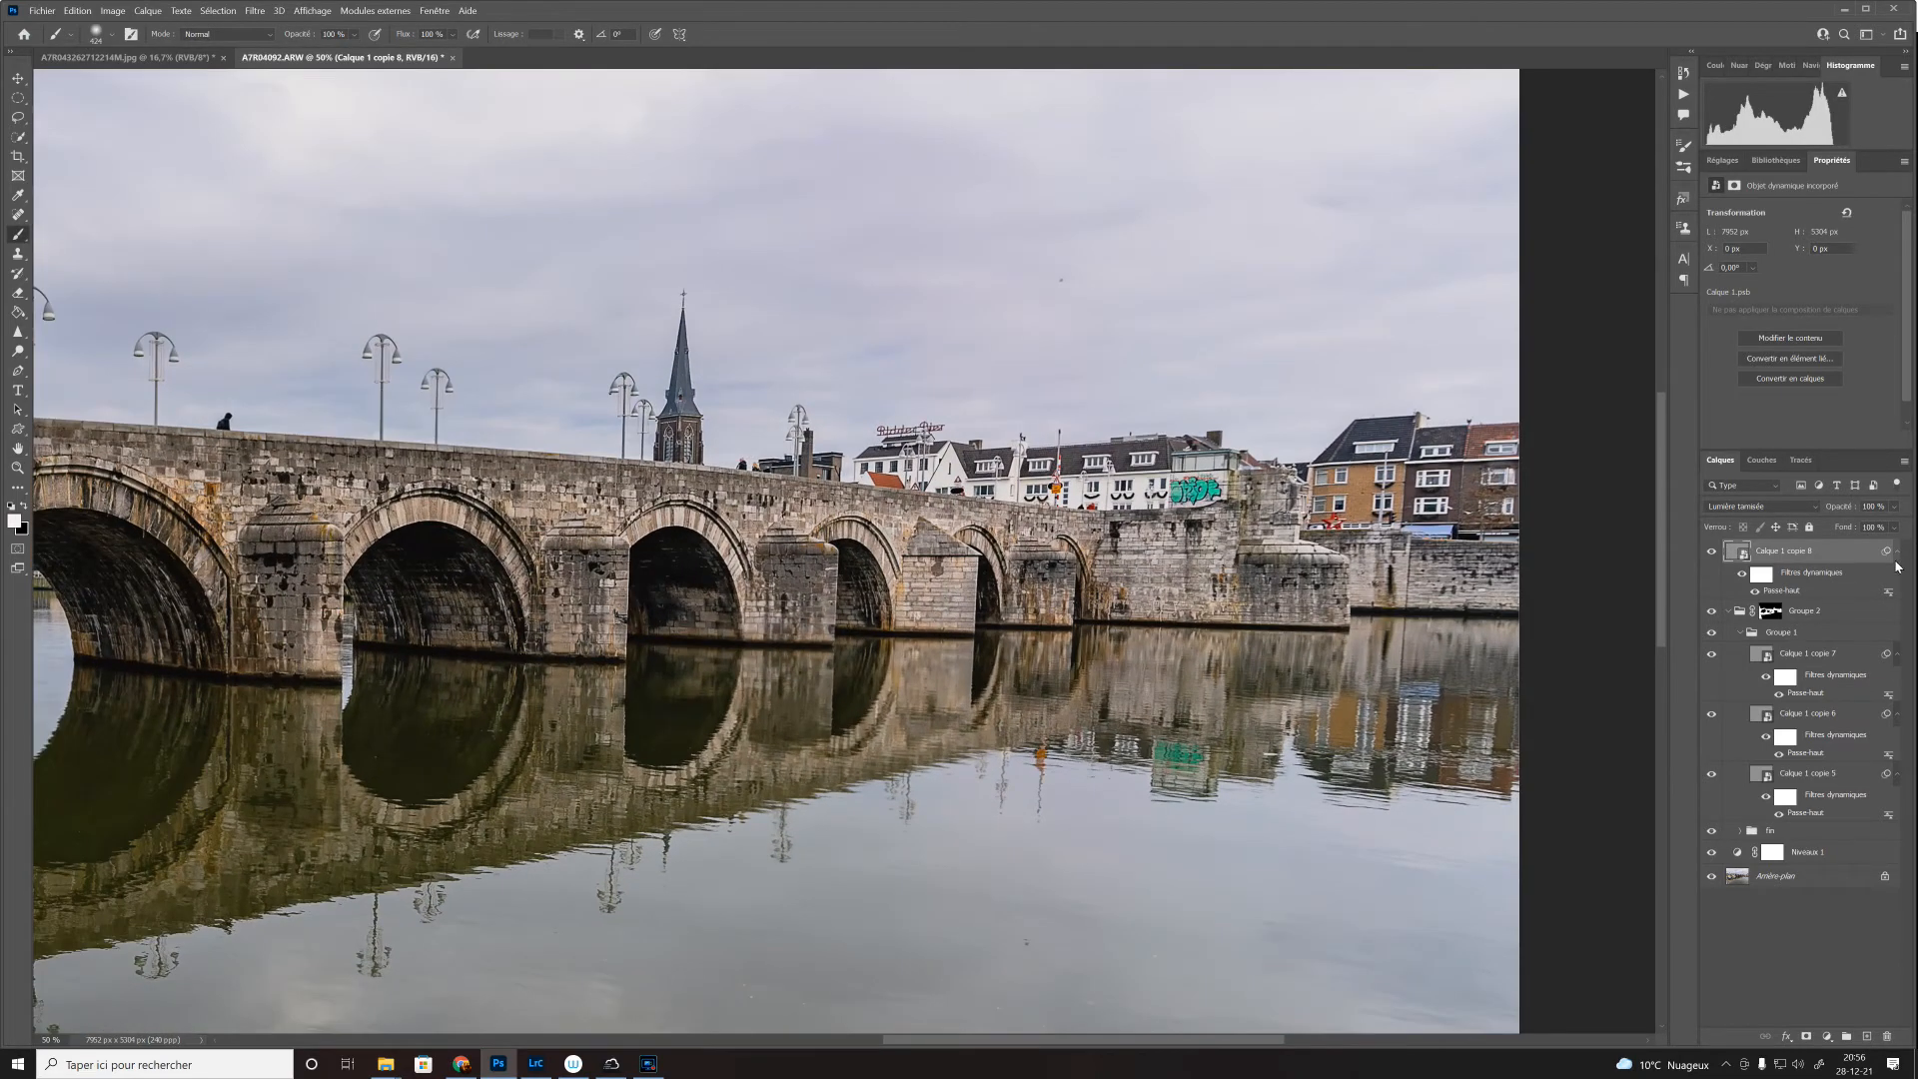
key("ctrl+plus")
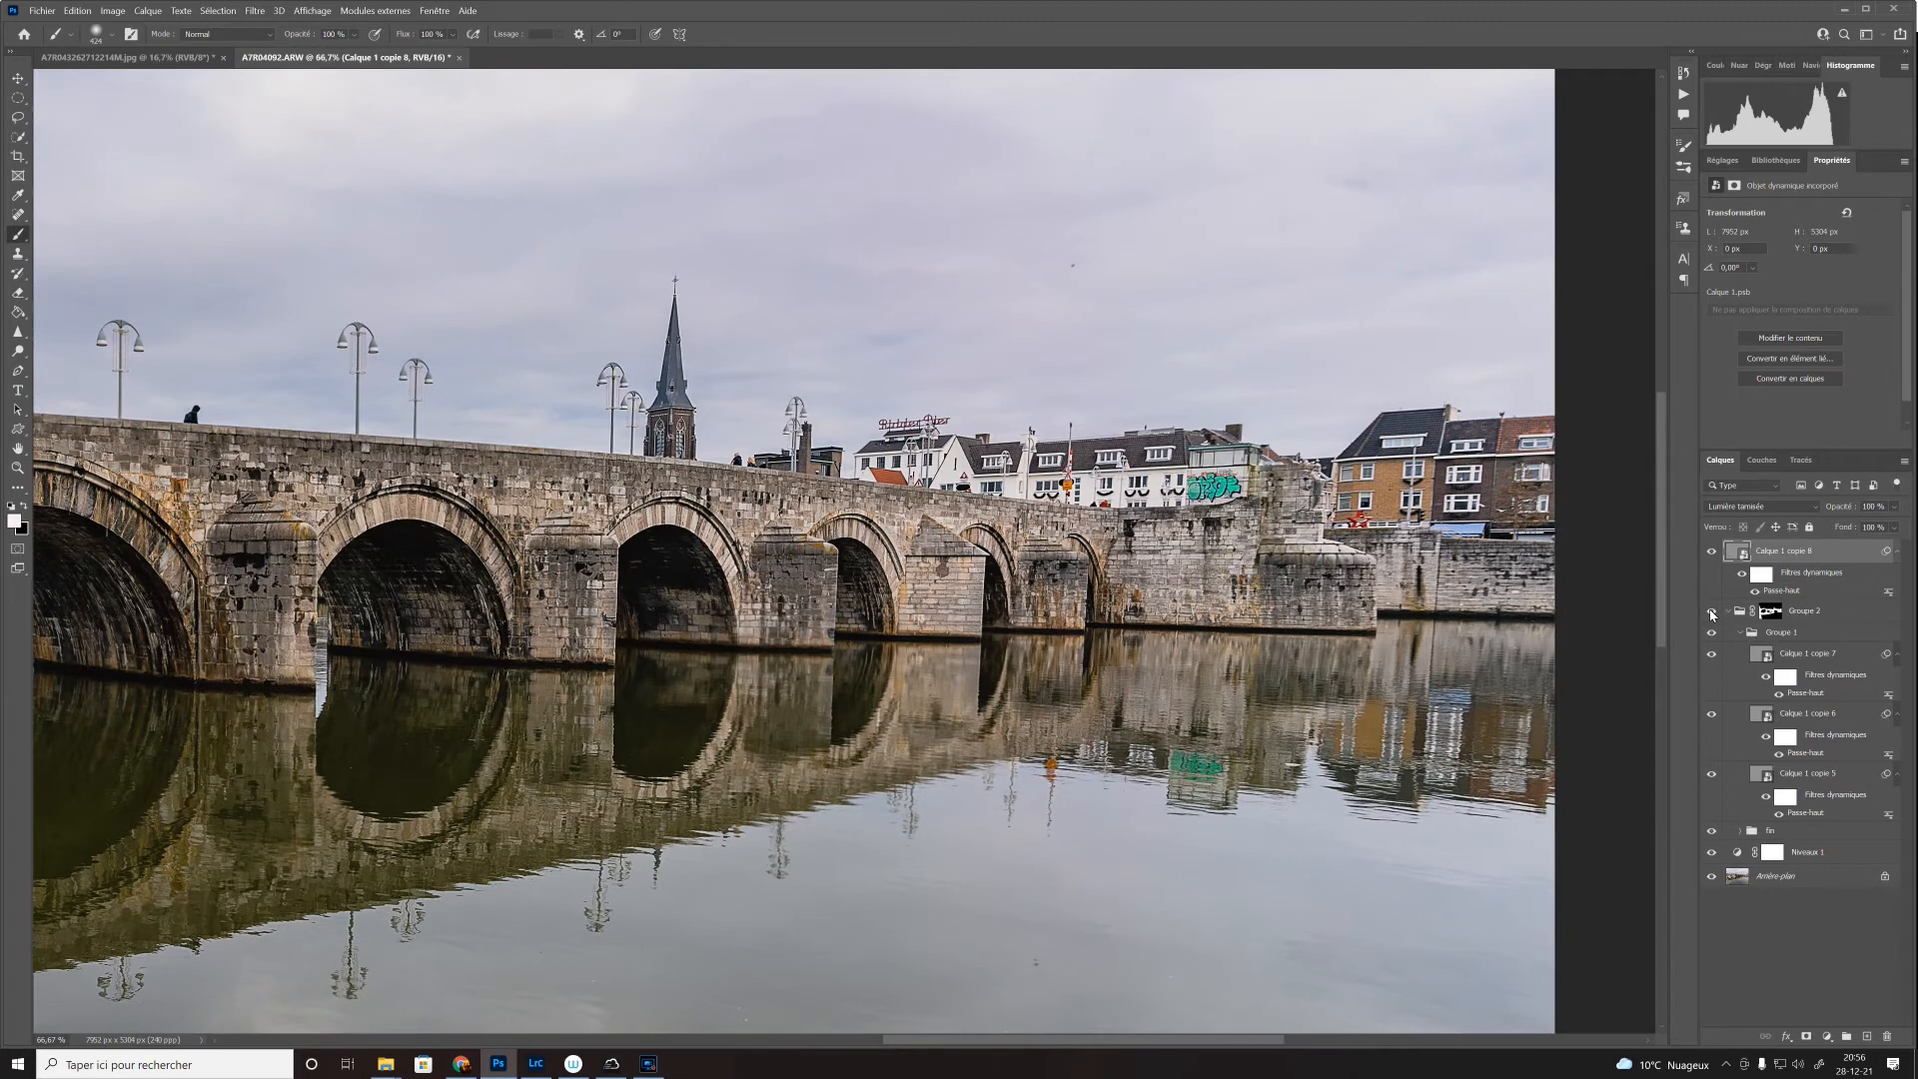
left_click(1714, 555)
left_click(1712, 552)
key("ctrl+1")
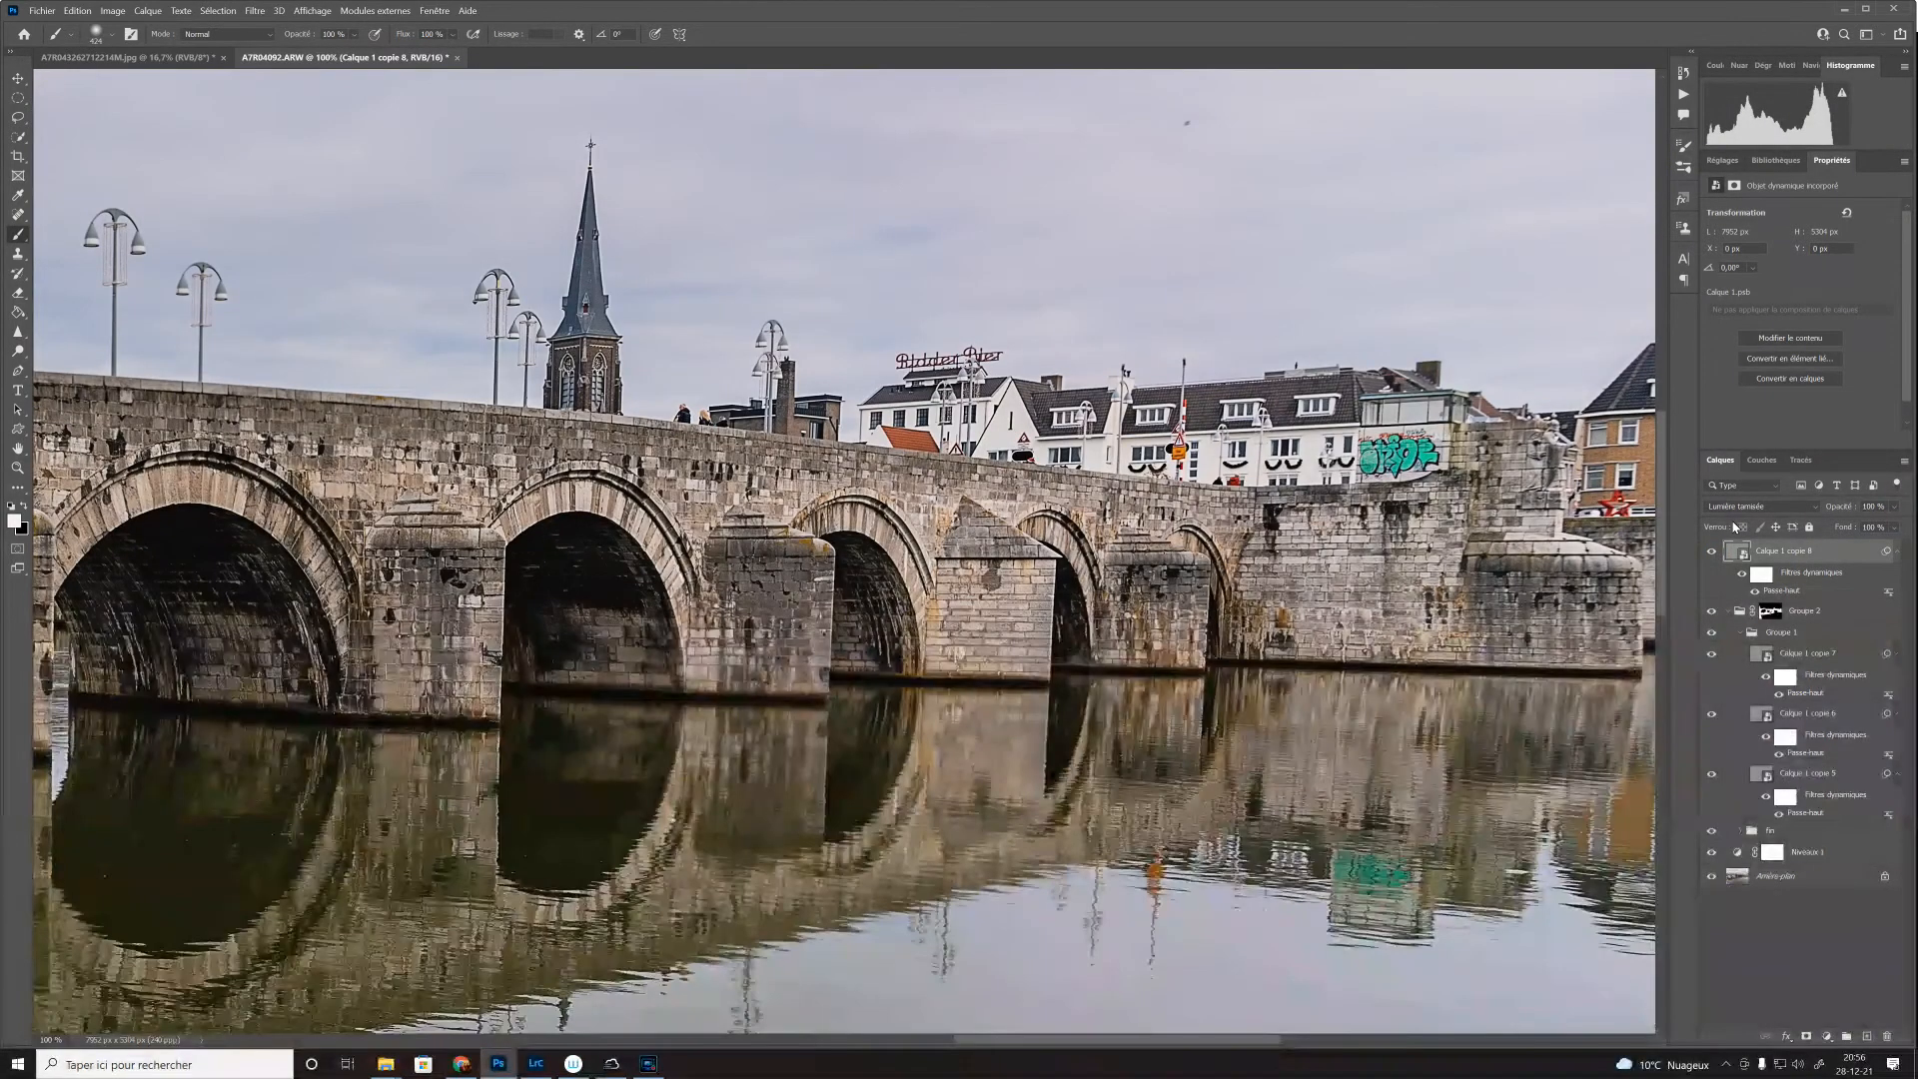
left_click(1708, 554)
left_click(1706, 554)
Step: Duplicate the 4.3 pixel high-pass layer, group the two copies, and compare the photo with and without that group
key("ctrl+j")
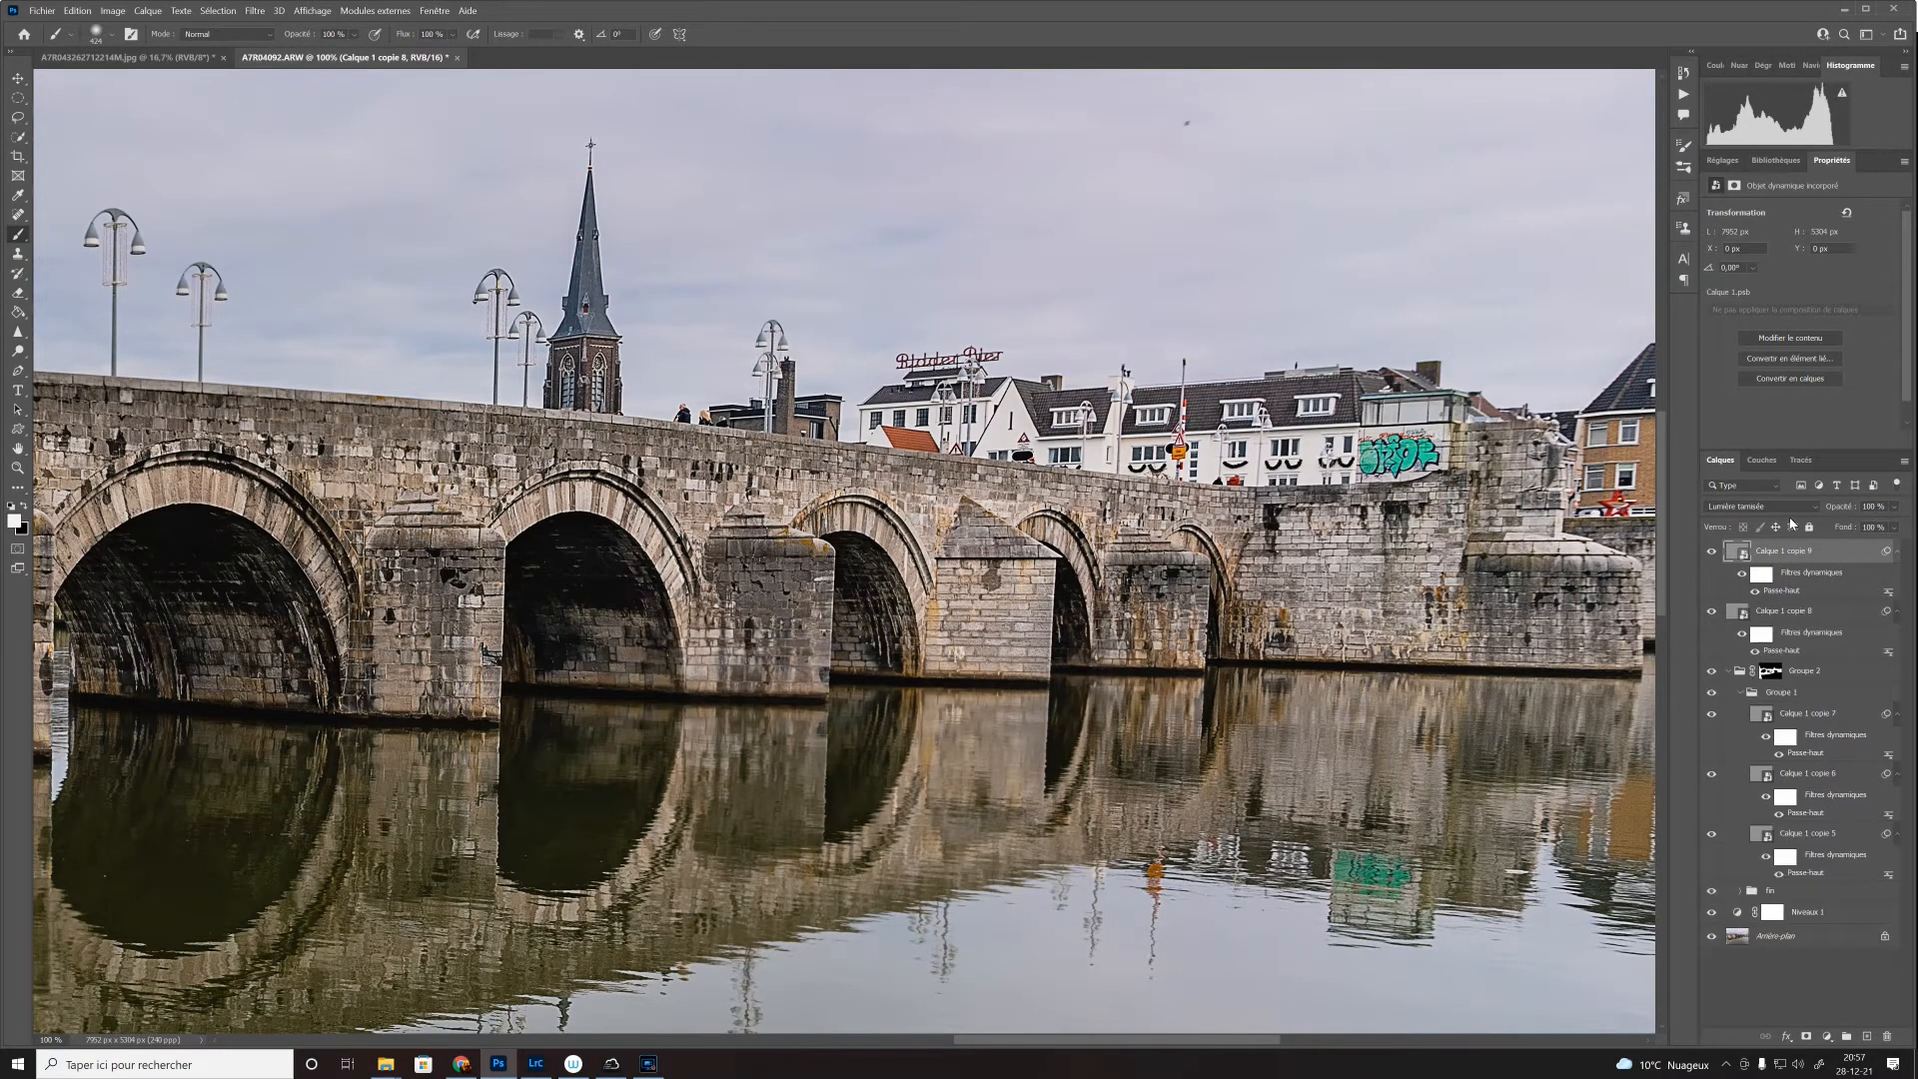
left_click(1816, 611, "shift")
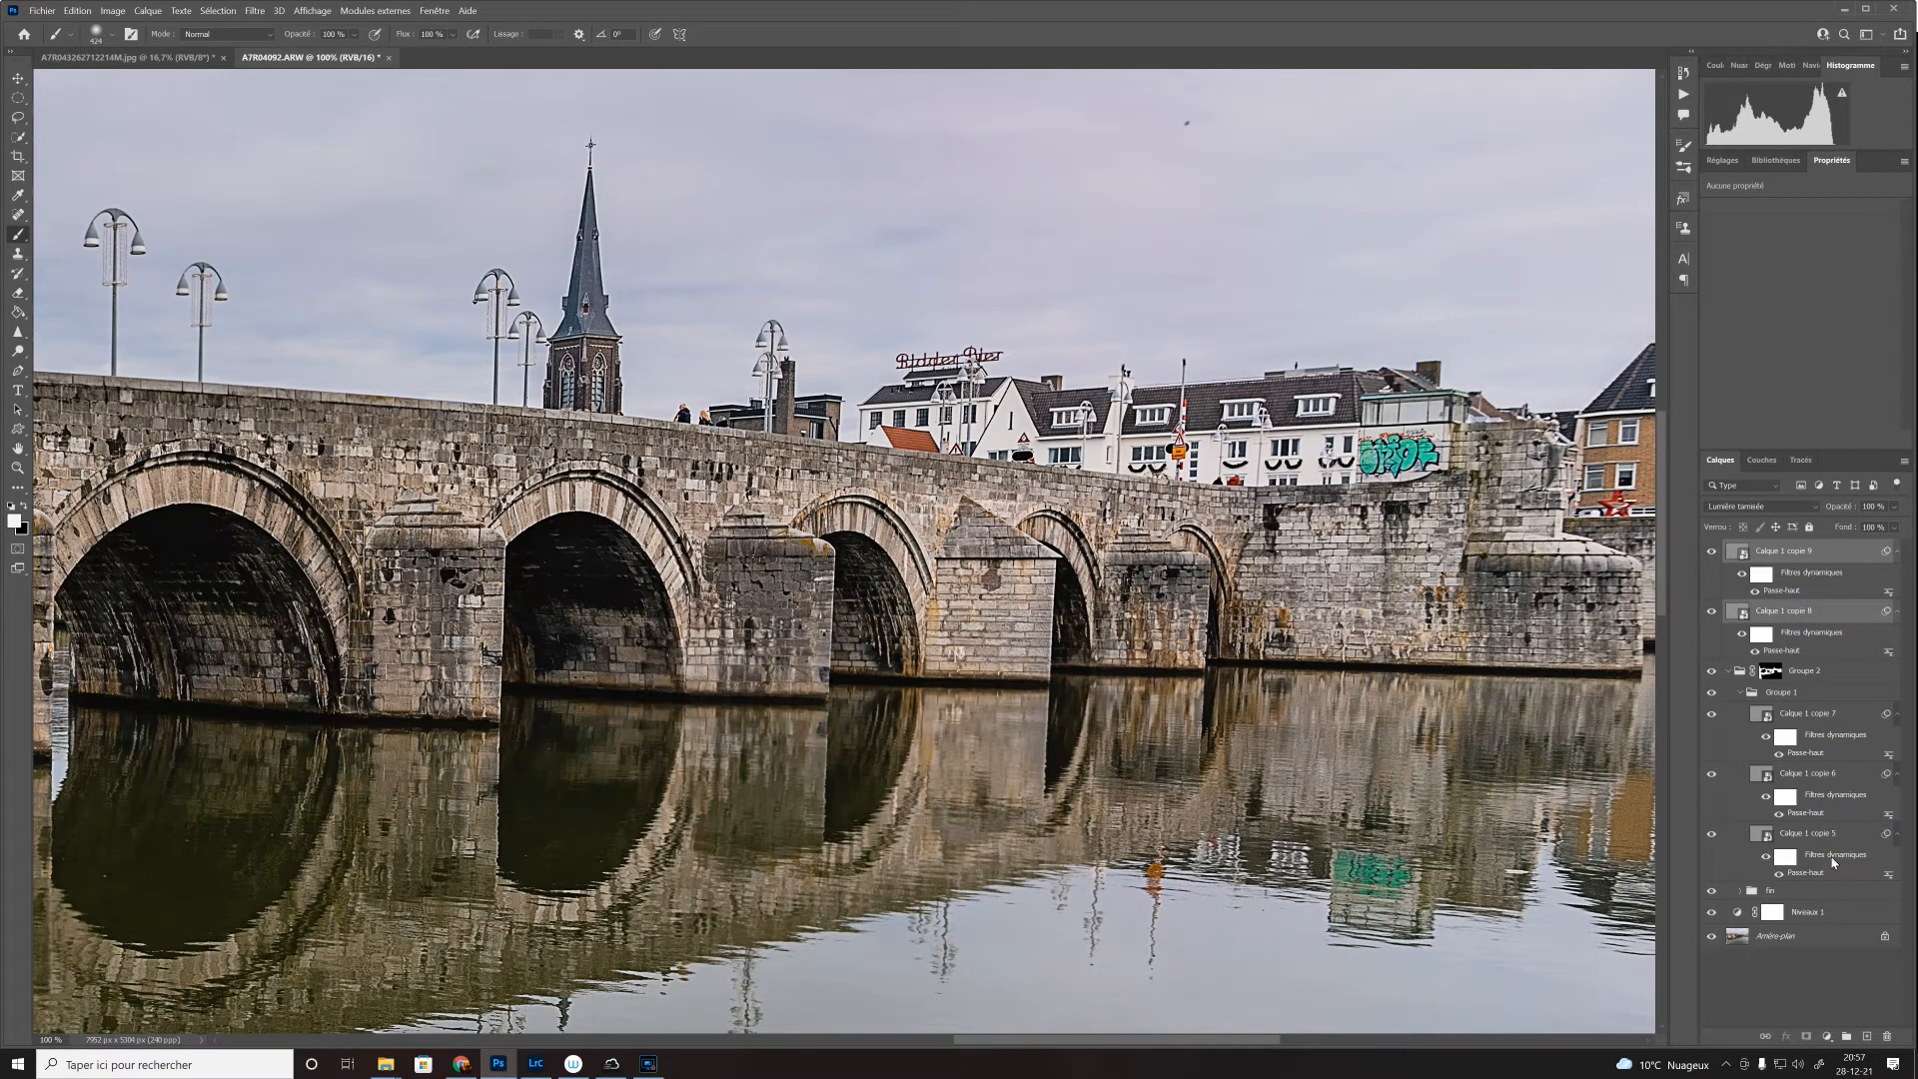
left_click(1846, 1036)
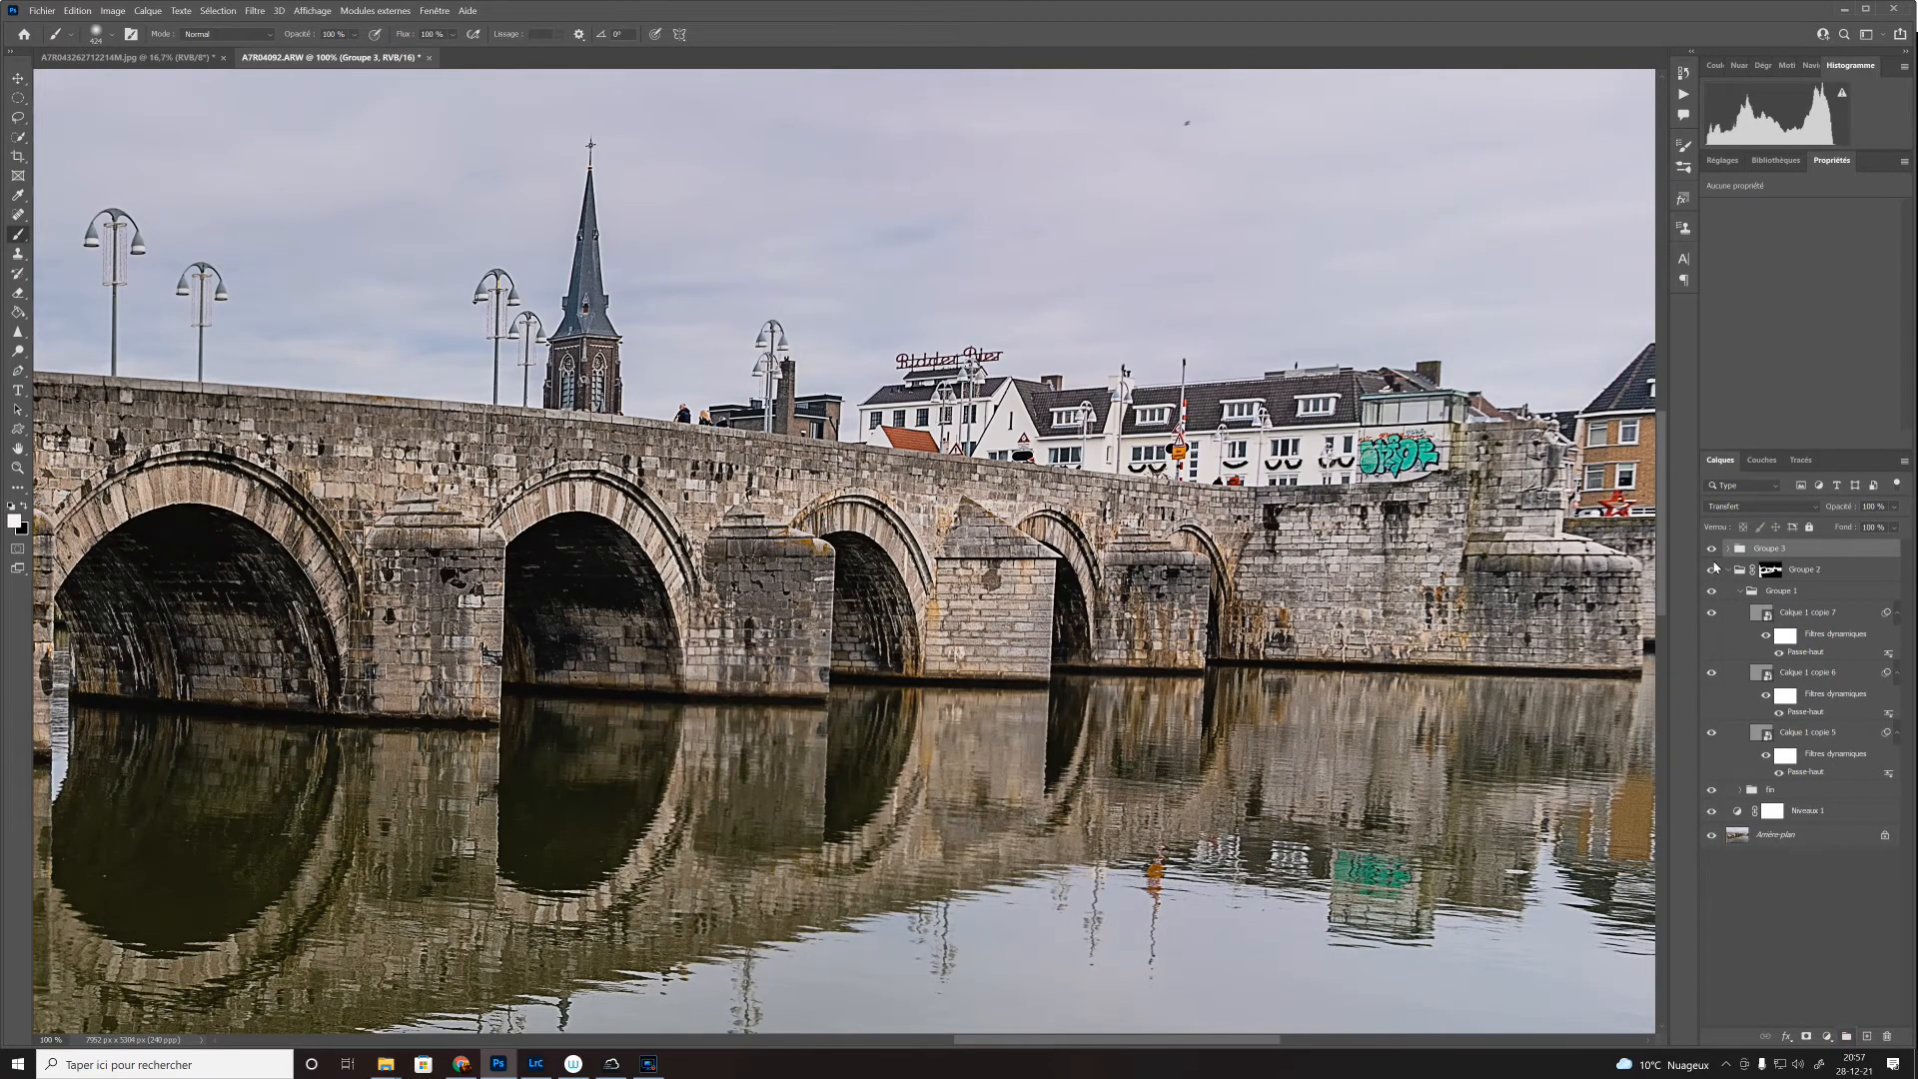
left_click(1710, 548)
left_click(1710, 549)
Step: Copy the painted layer mask from Groupe 2 onto the new uppermost group and check the bridge
left_click_drag(1775, 576, 1774, 556)
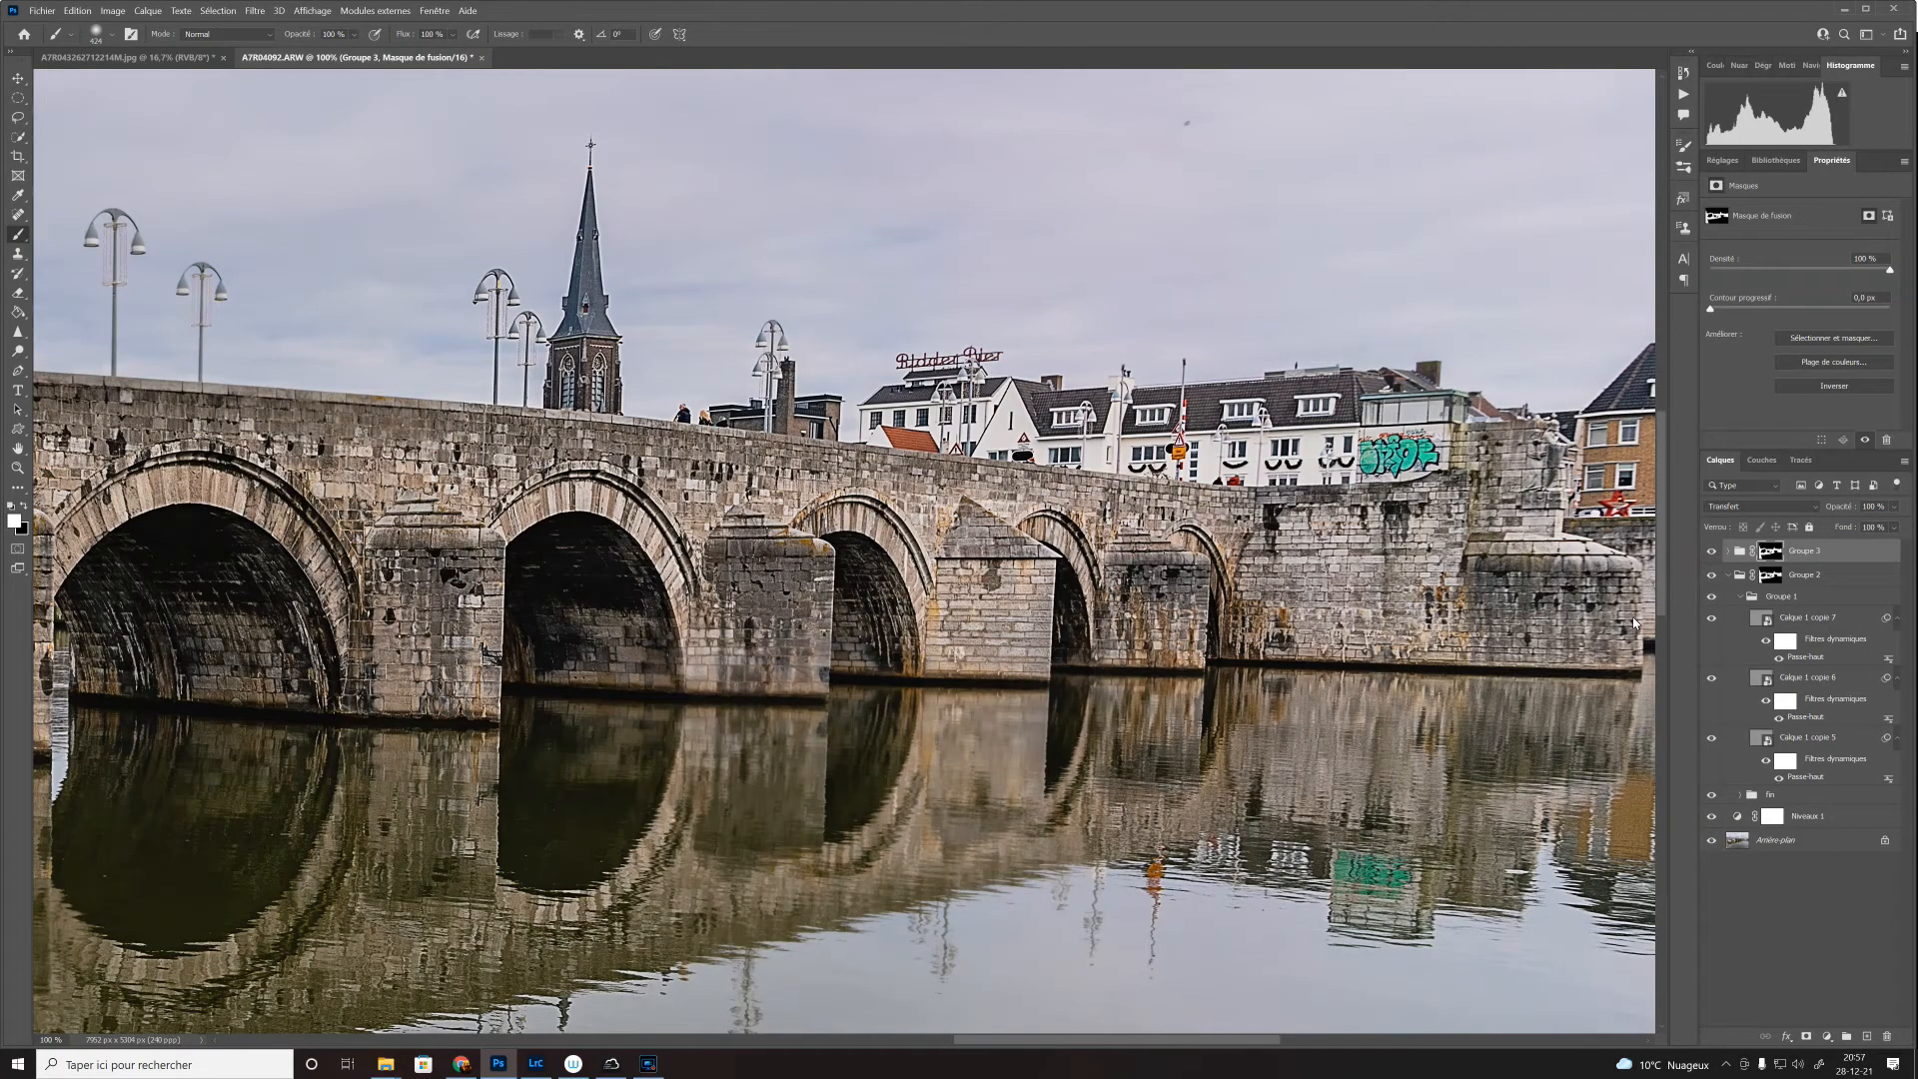
key("ctrl+plus")
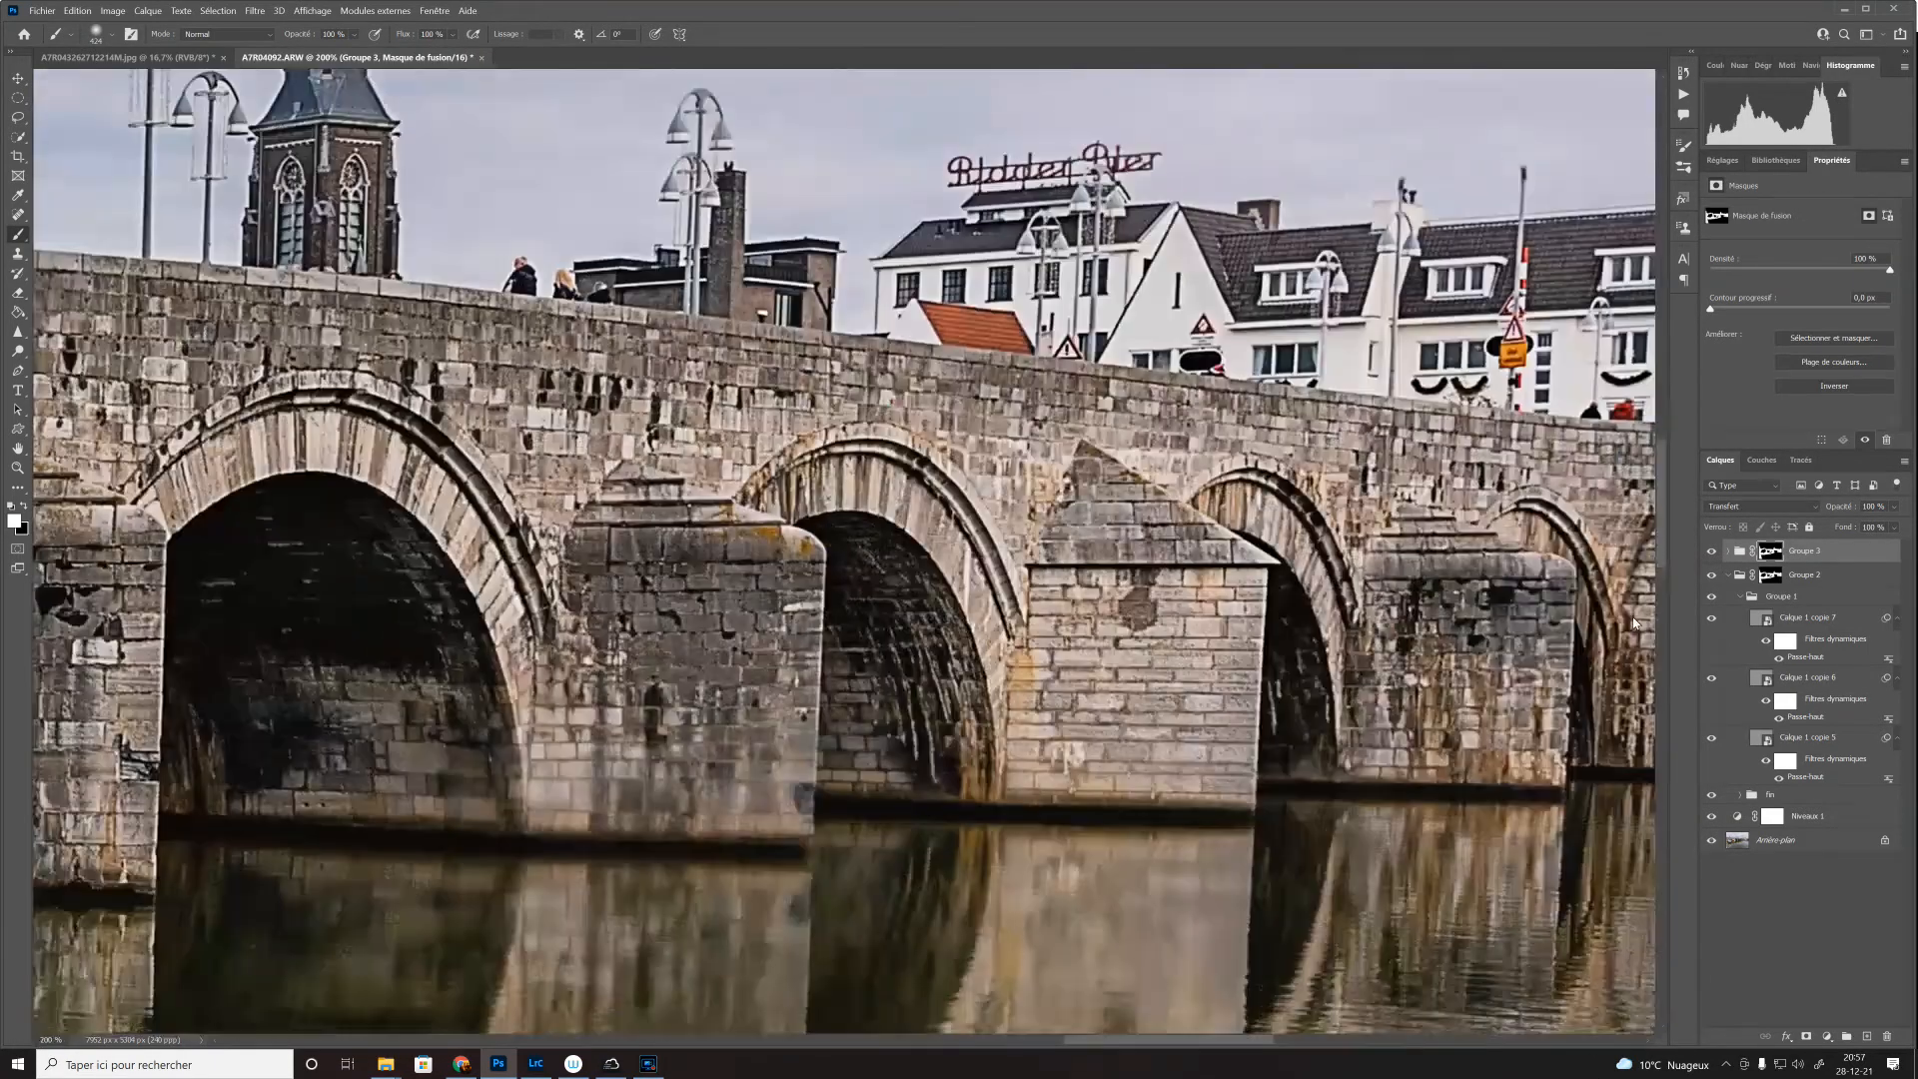
key("ctrl+minus")
key("ctrl+minus")
key("ctrl+minus")
key("ctrl+minus")
key("ctrl+minus")
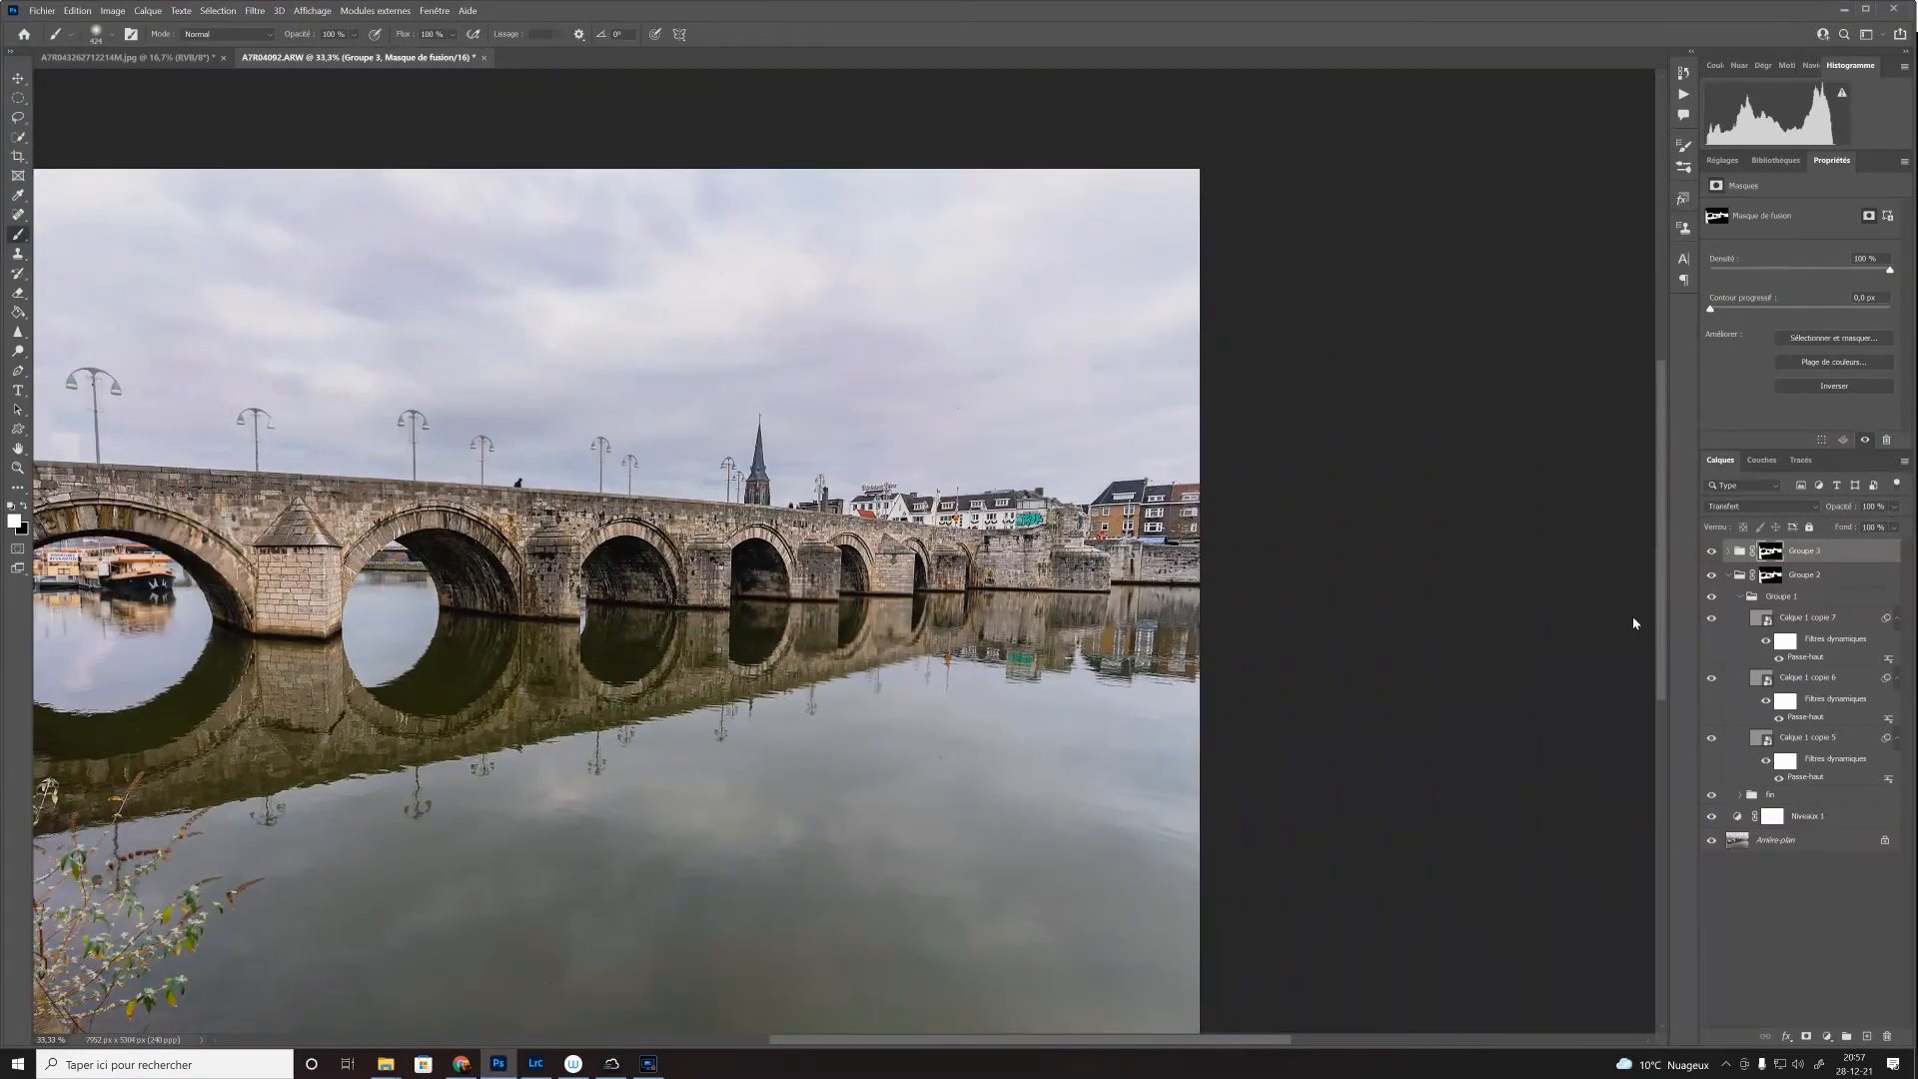
key("ctrl+plus")
key("ctrl+minus")
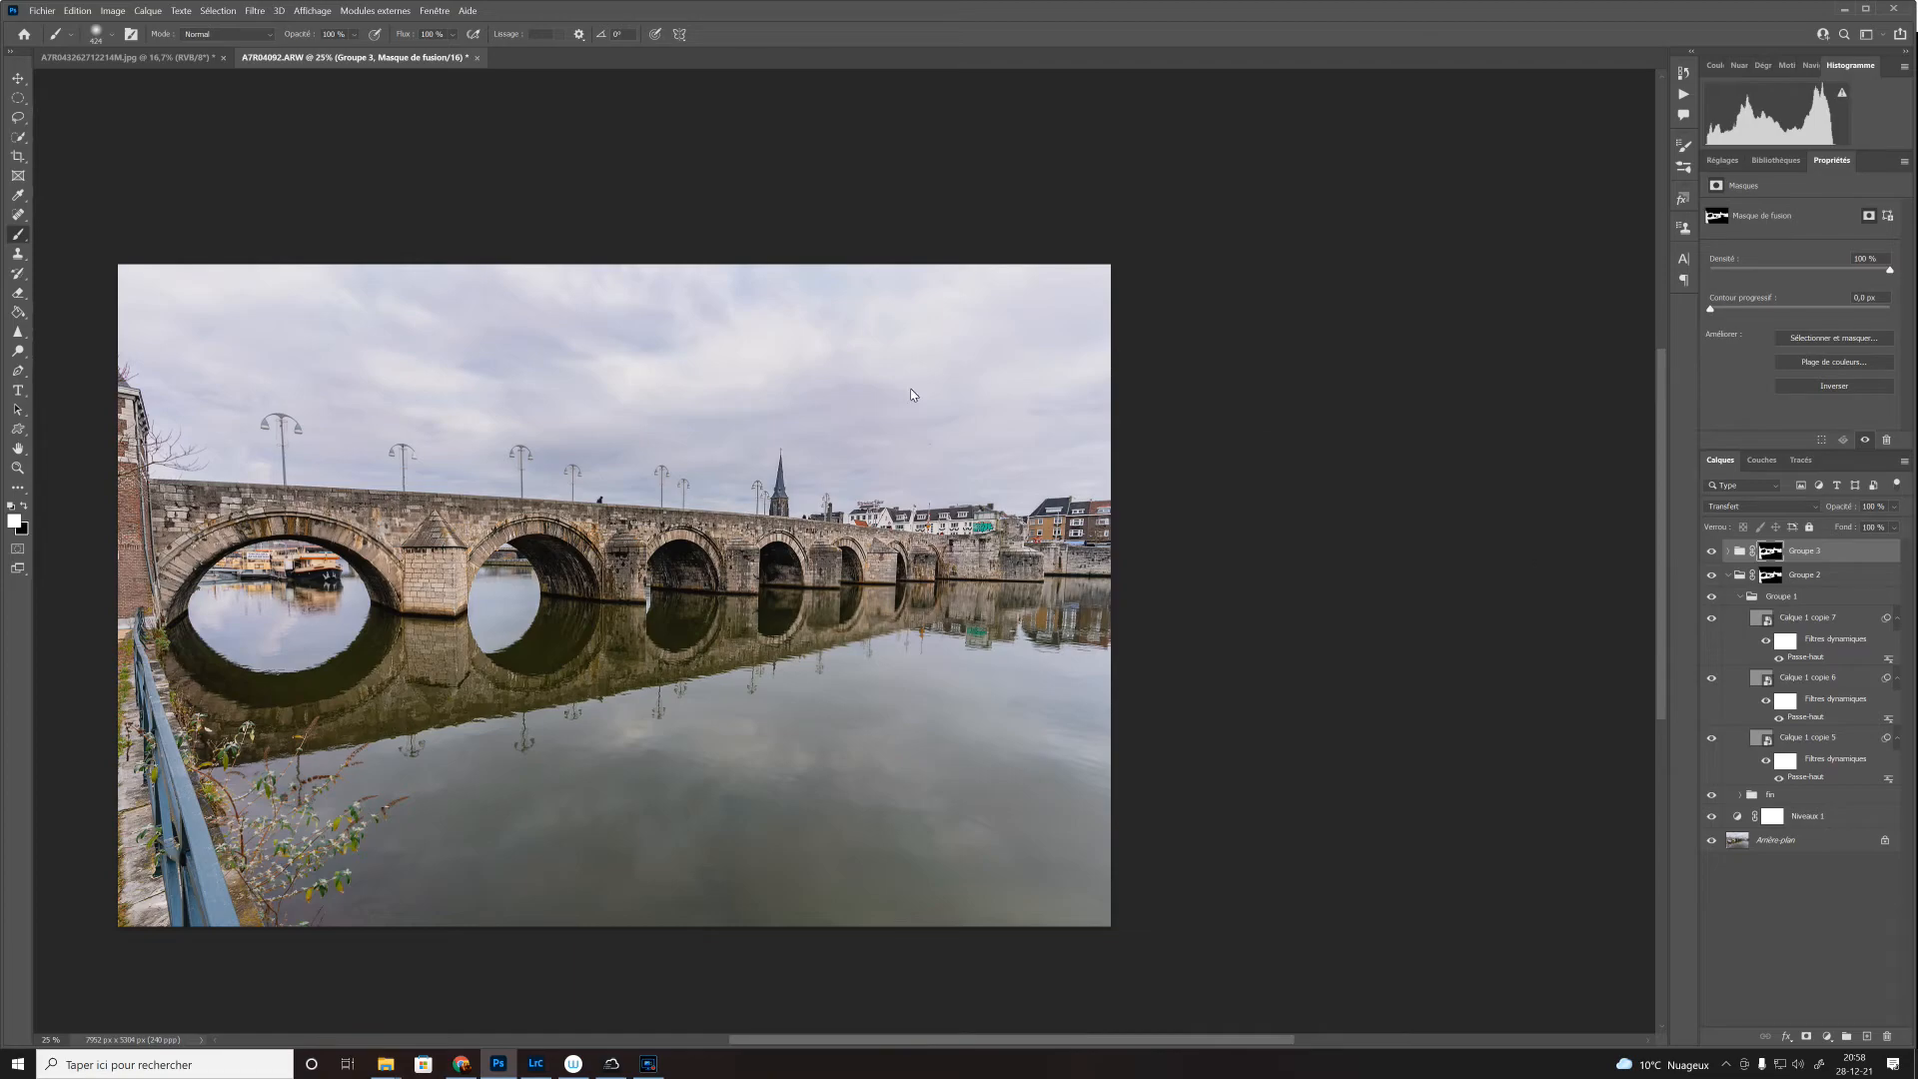
Step: Examine the church spire and houses at 200% with and without the two masked sharpening groups
key("ctrl+plus")
key("ctrl+plus")
key("ctrl+plus")
key("ctrl+plus")
key("ctrl+plus")
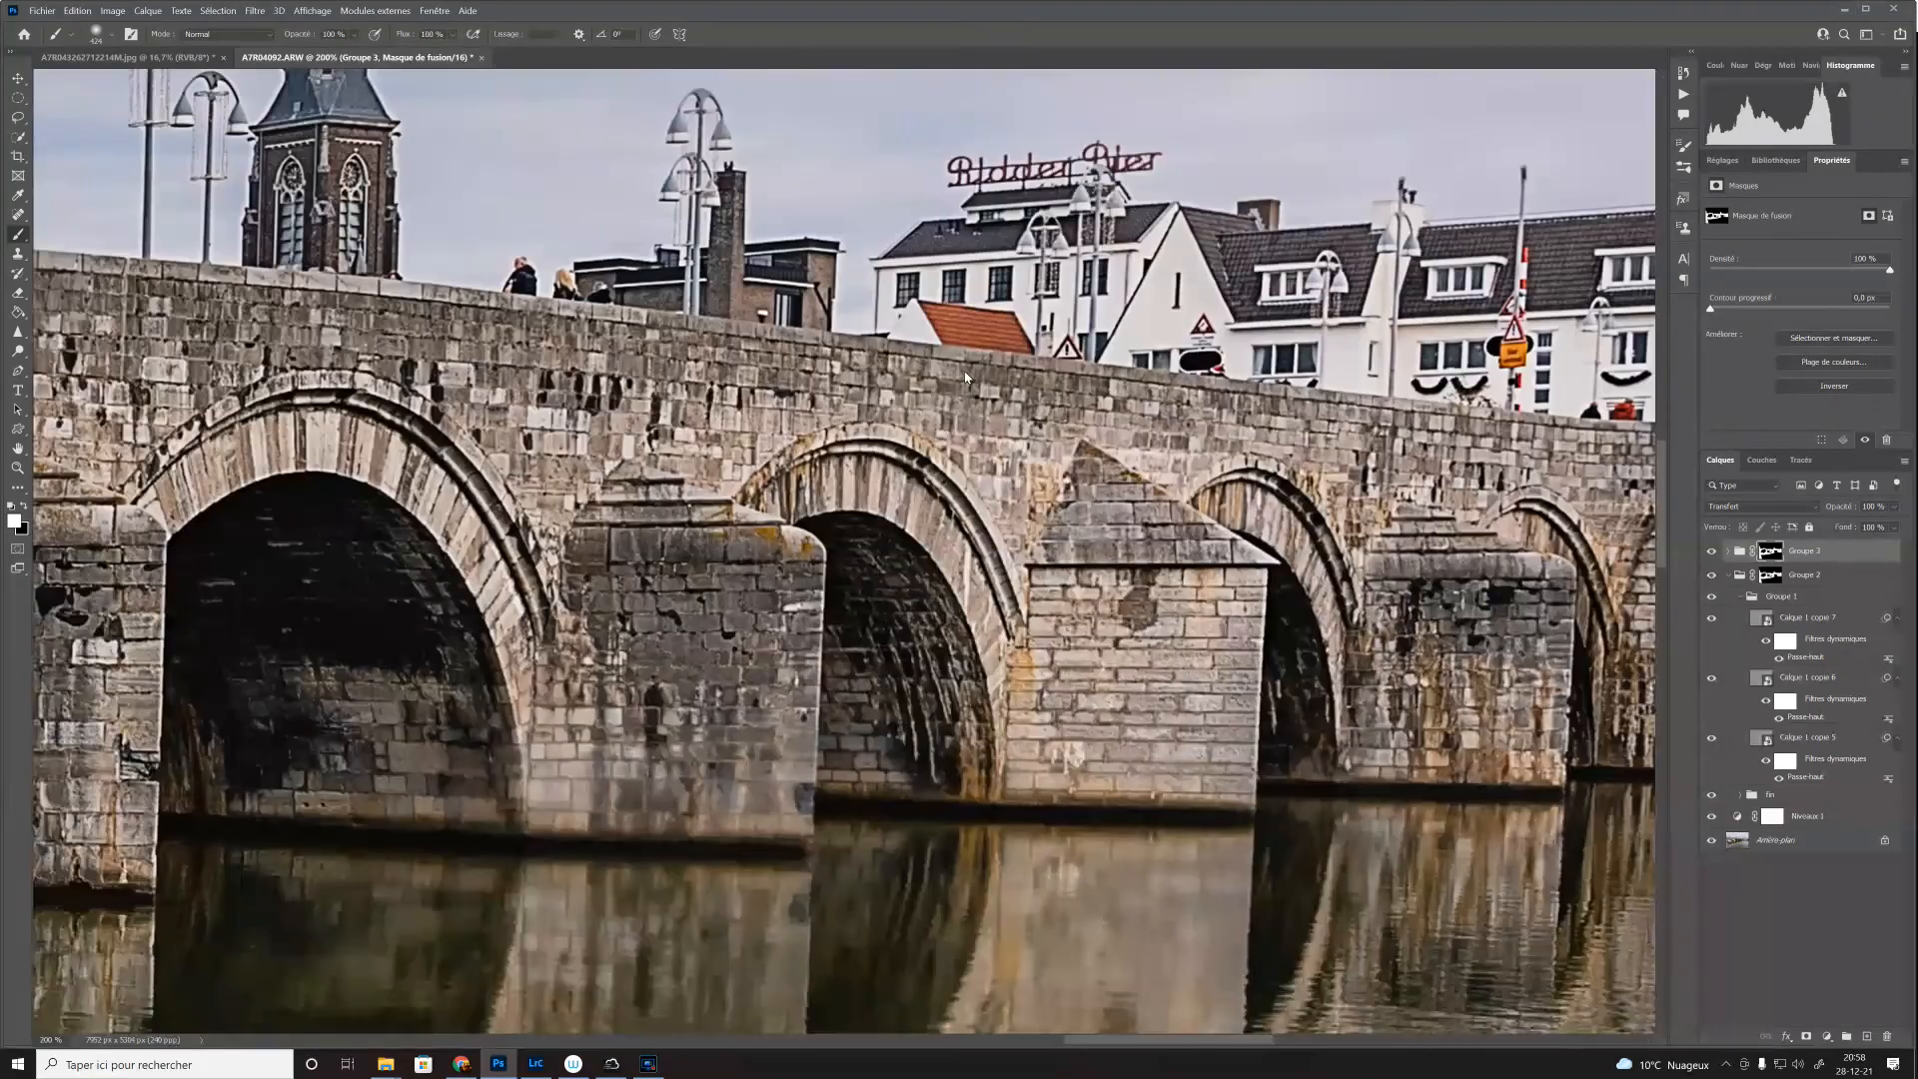
left_click_drag(314, 138, 455, 548)
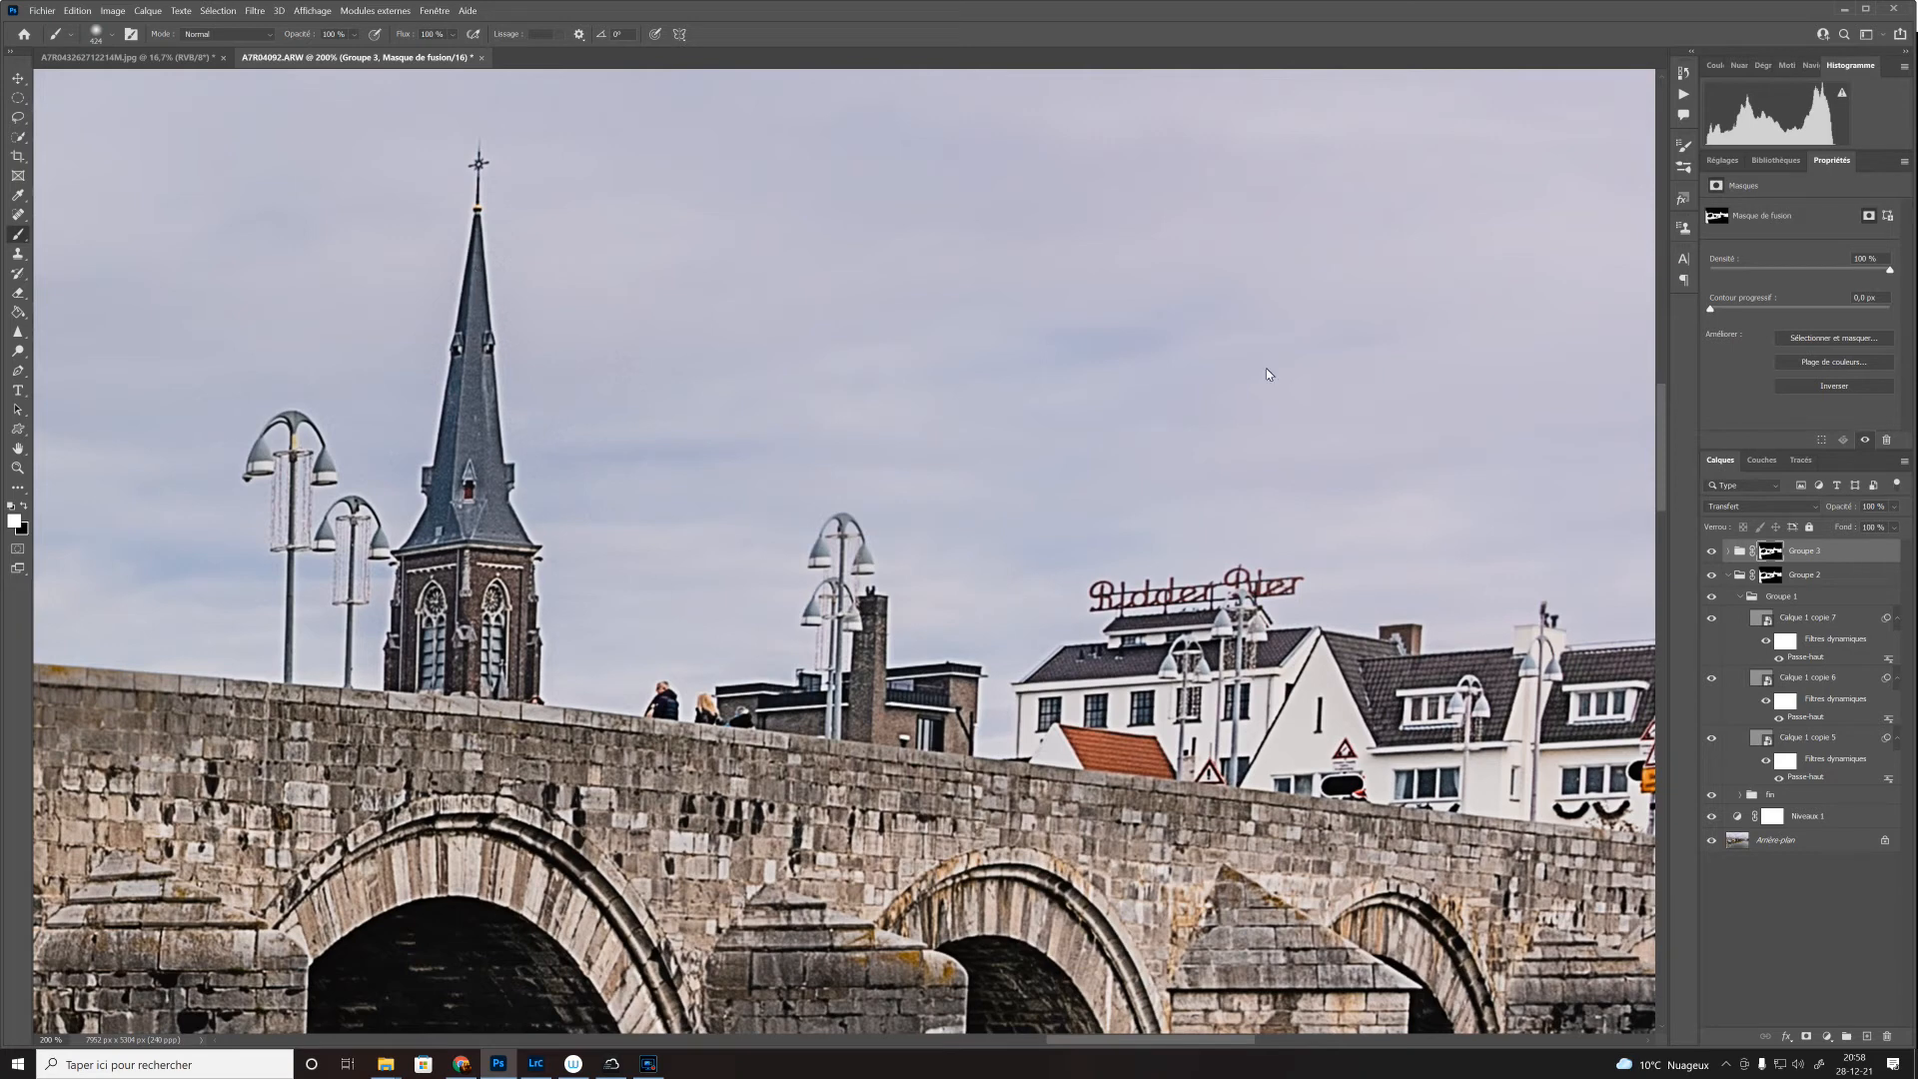
left_click(1711, 551)
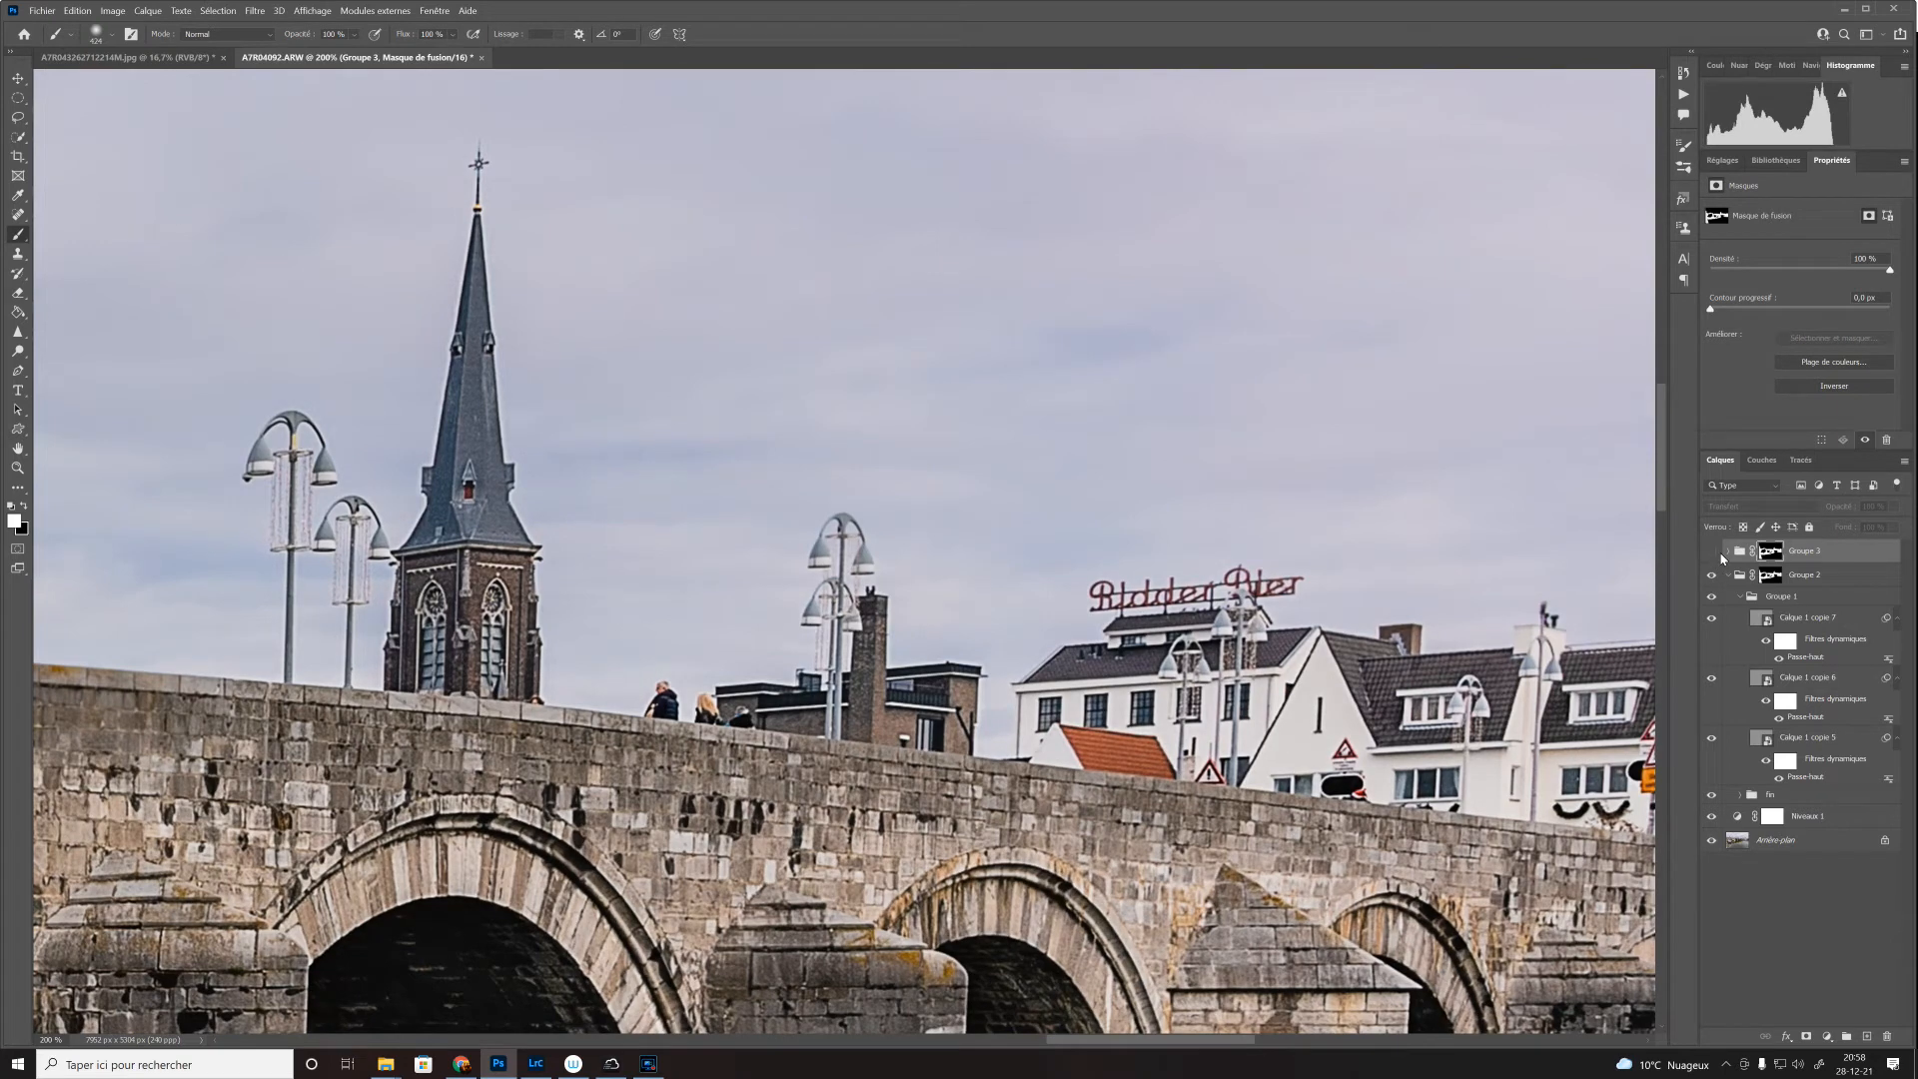
left_click(1716, 553)
left_click(1712, 552)
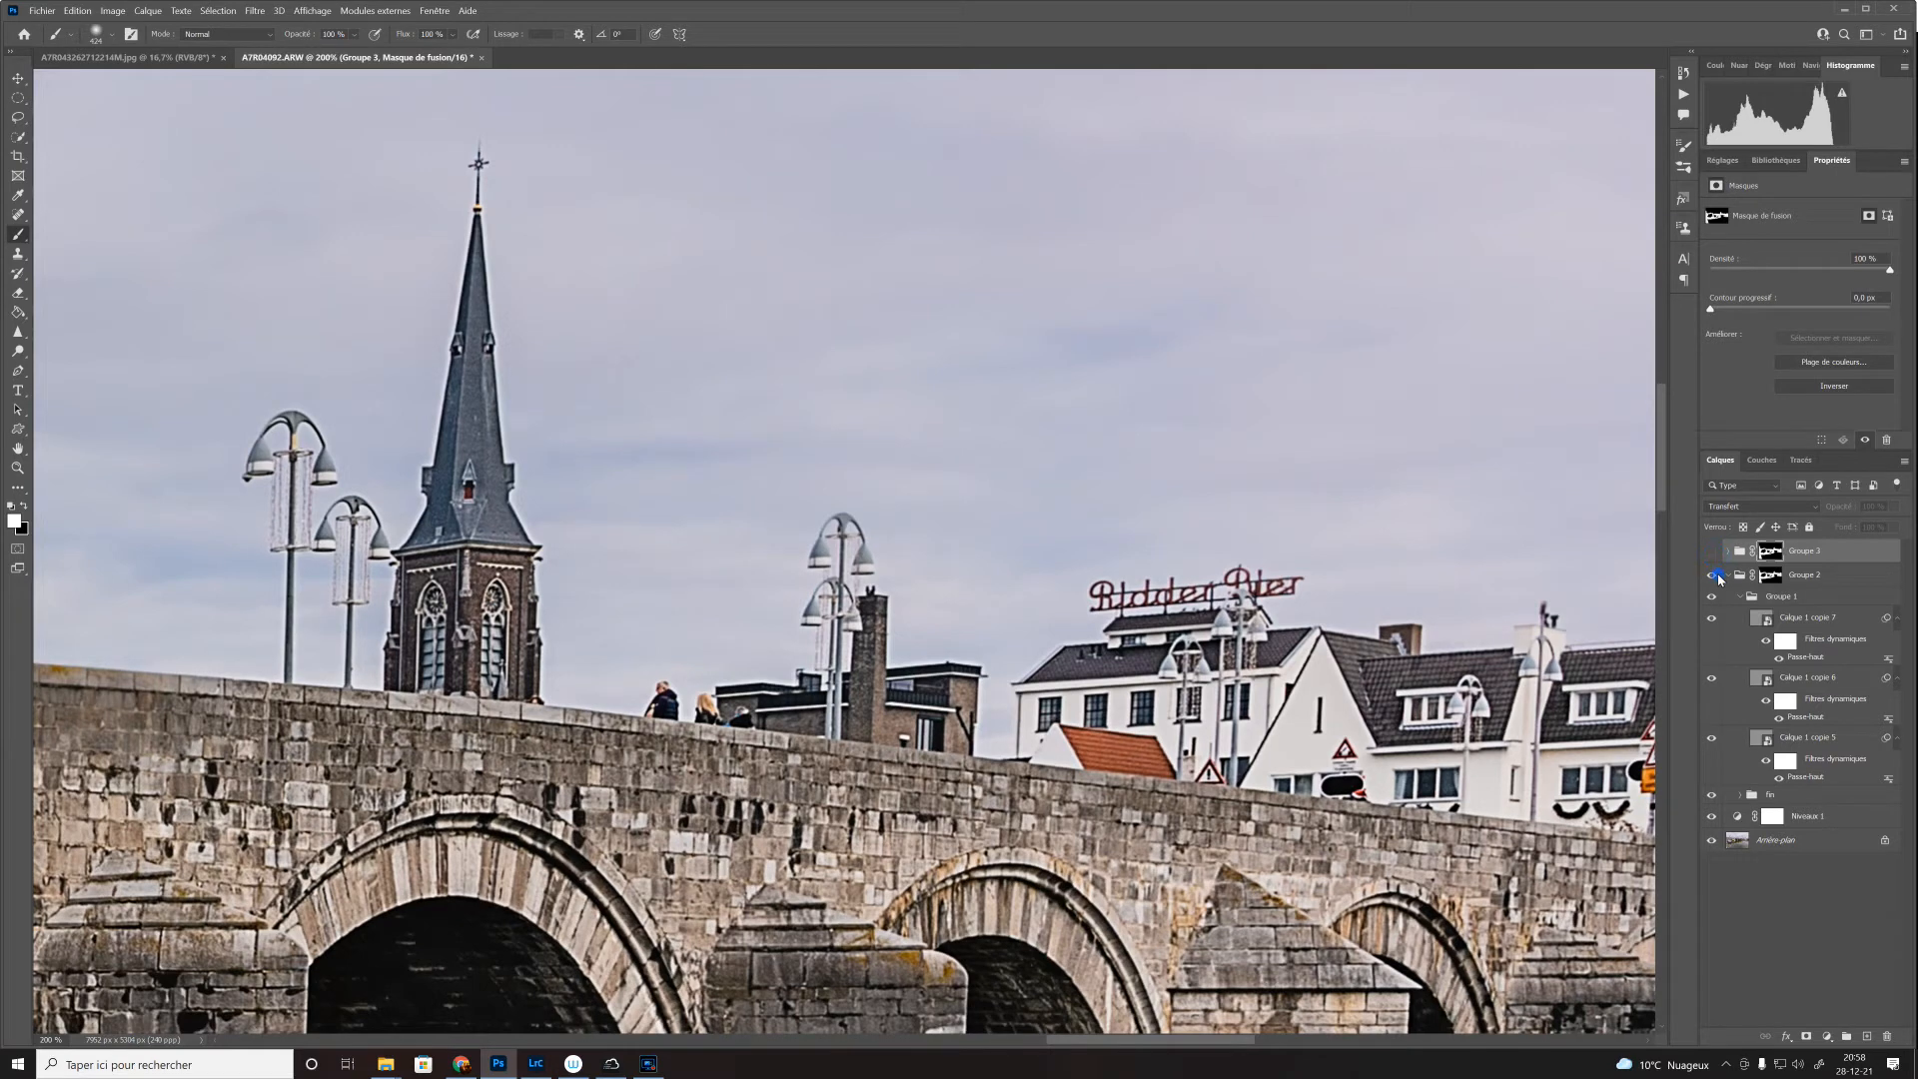
left_click(1712, 575)
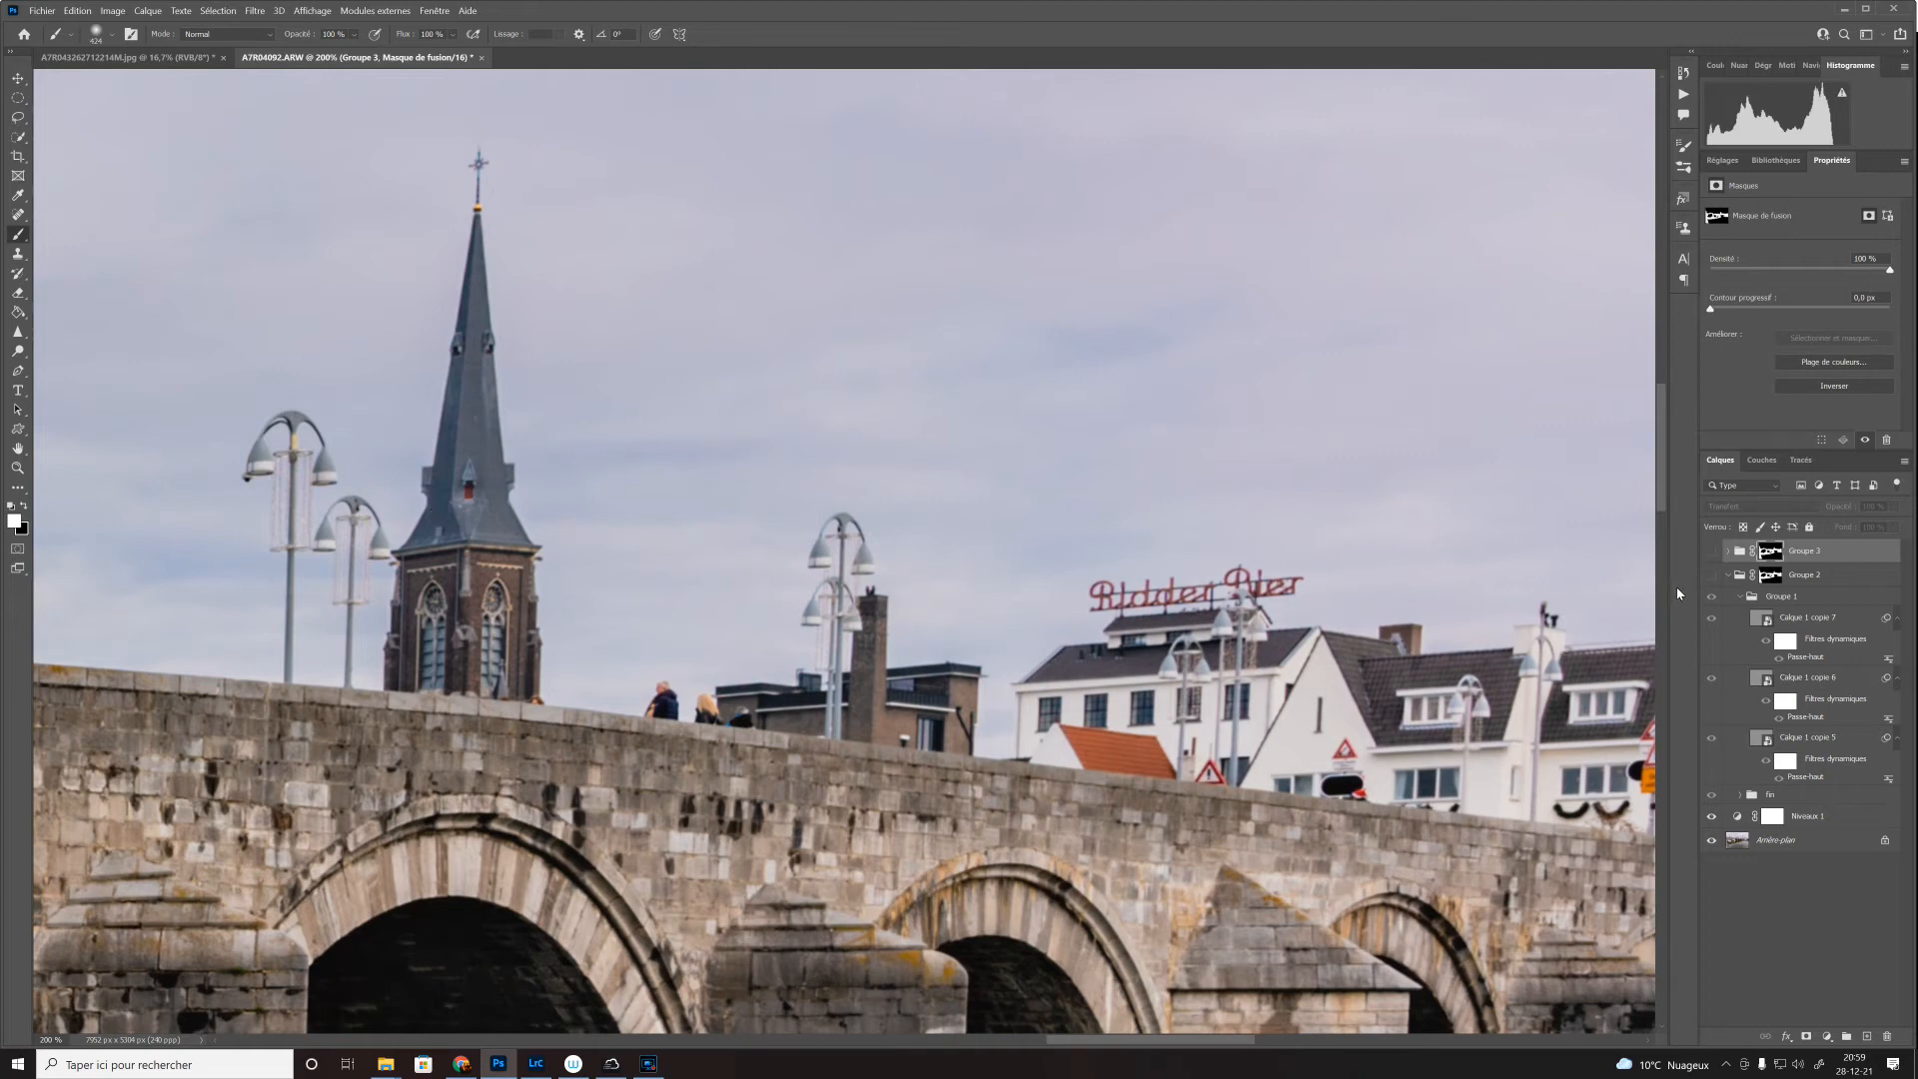
left_click(1709, 575)
left_click(1708, 552)
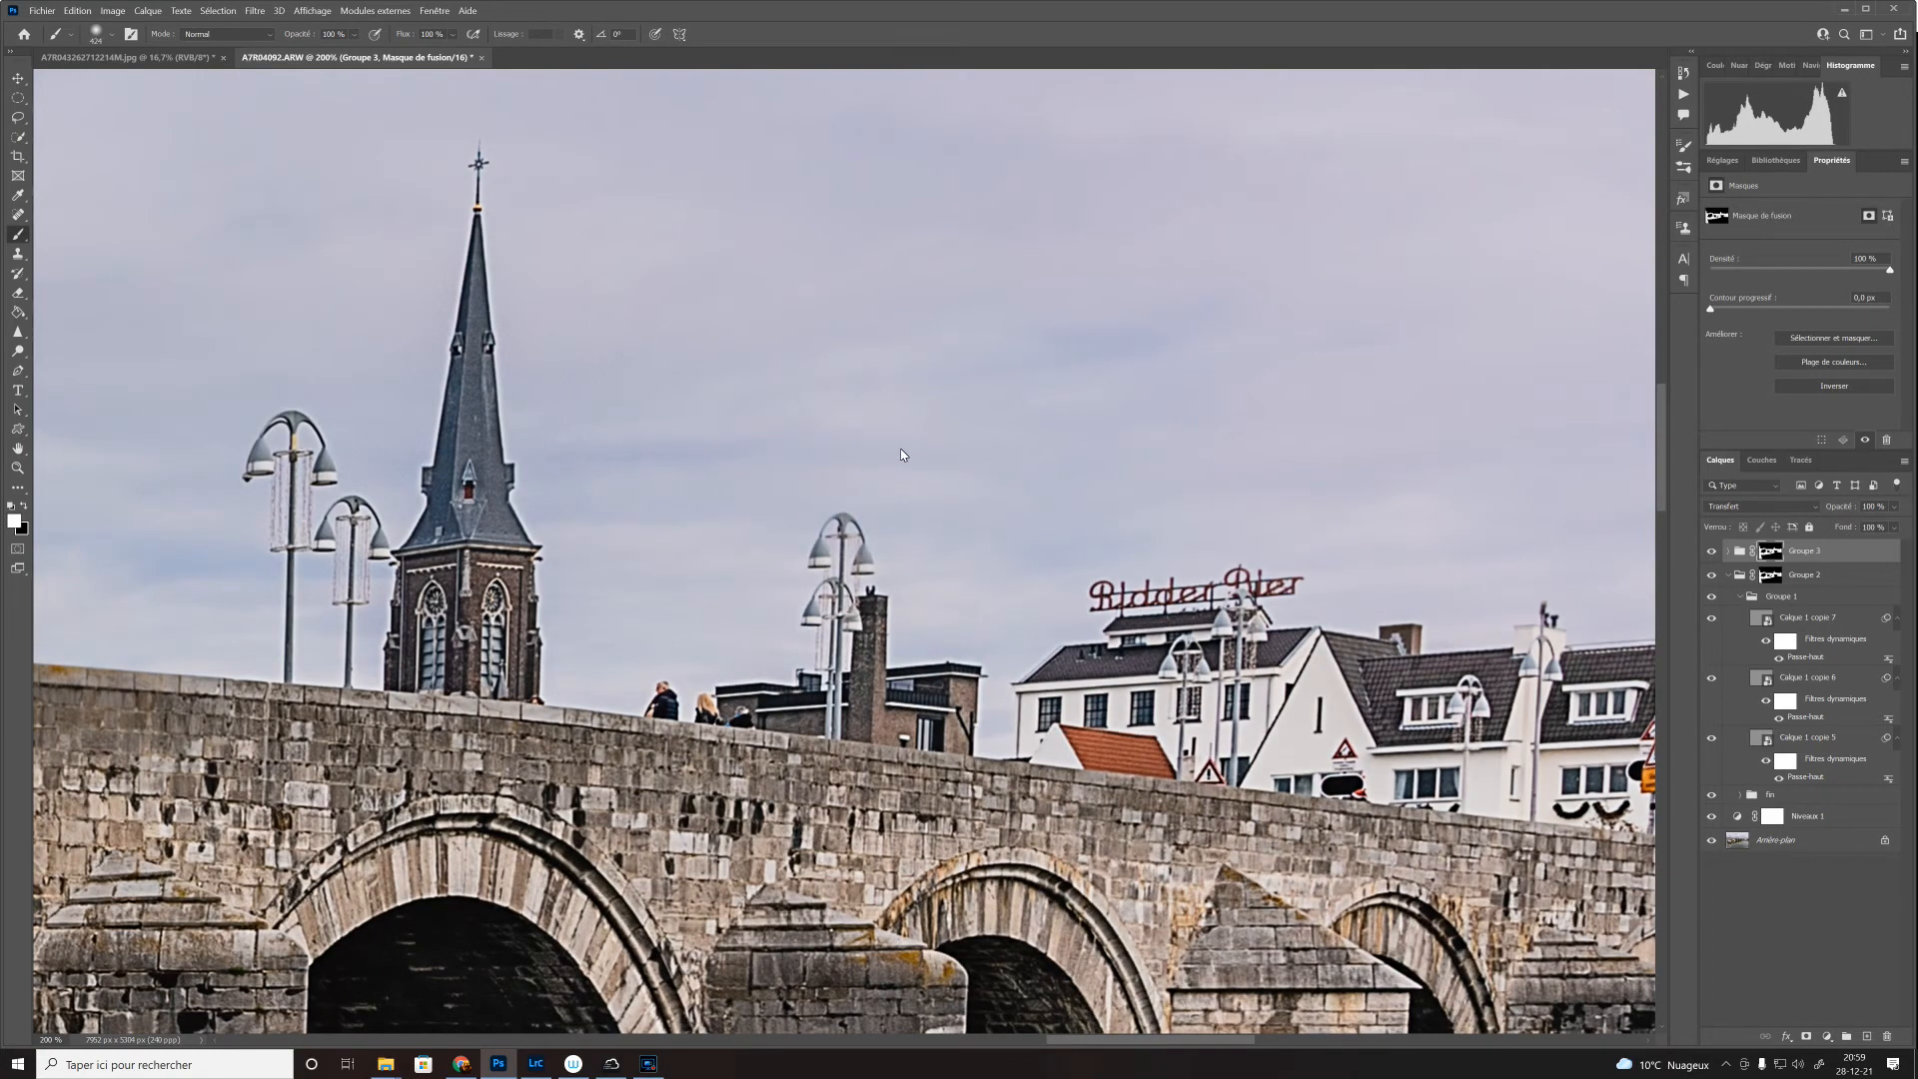
Step: Paint with a smaller black brush beside the church spire on Groupe 2's mask and compare the area without the sharpening groups
key("ctrl+minus")
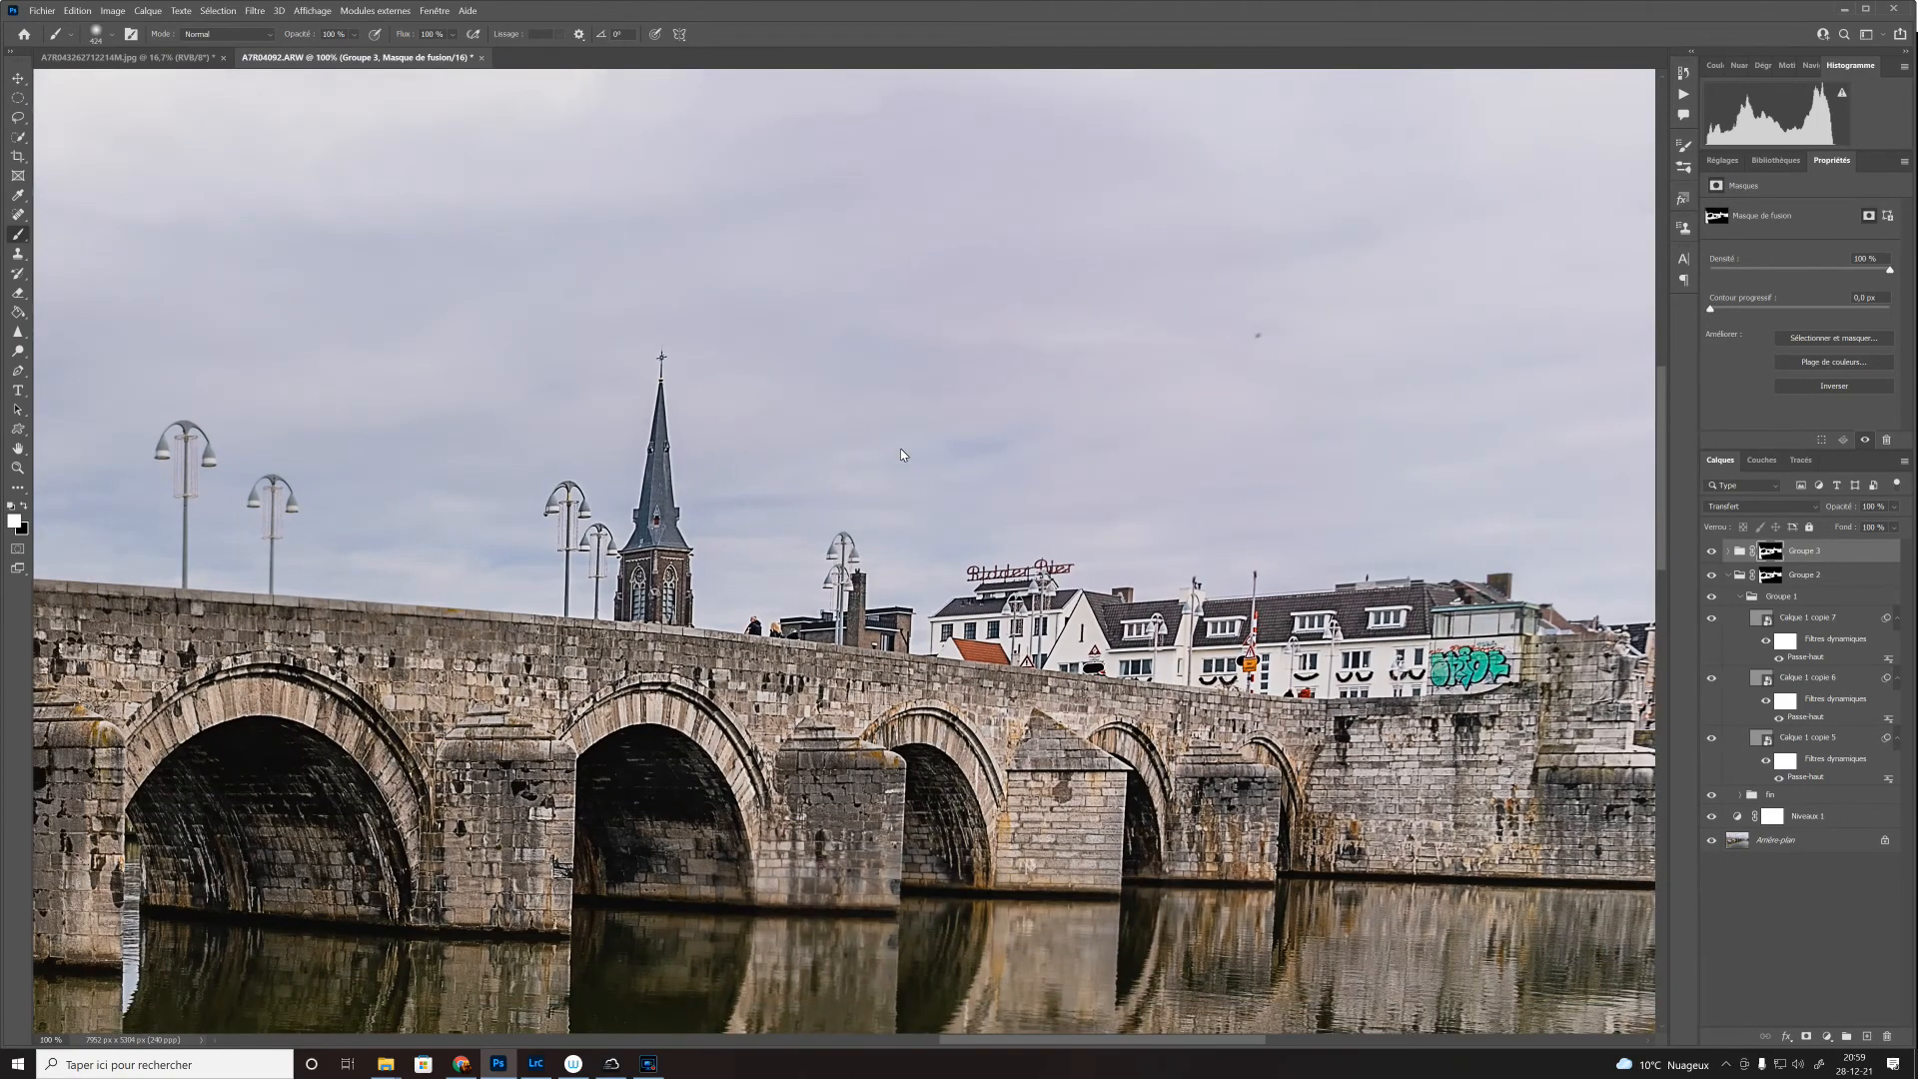
key("ctrl+minus")
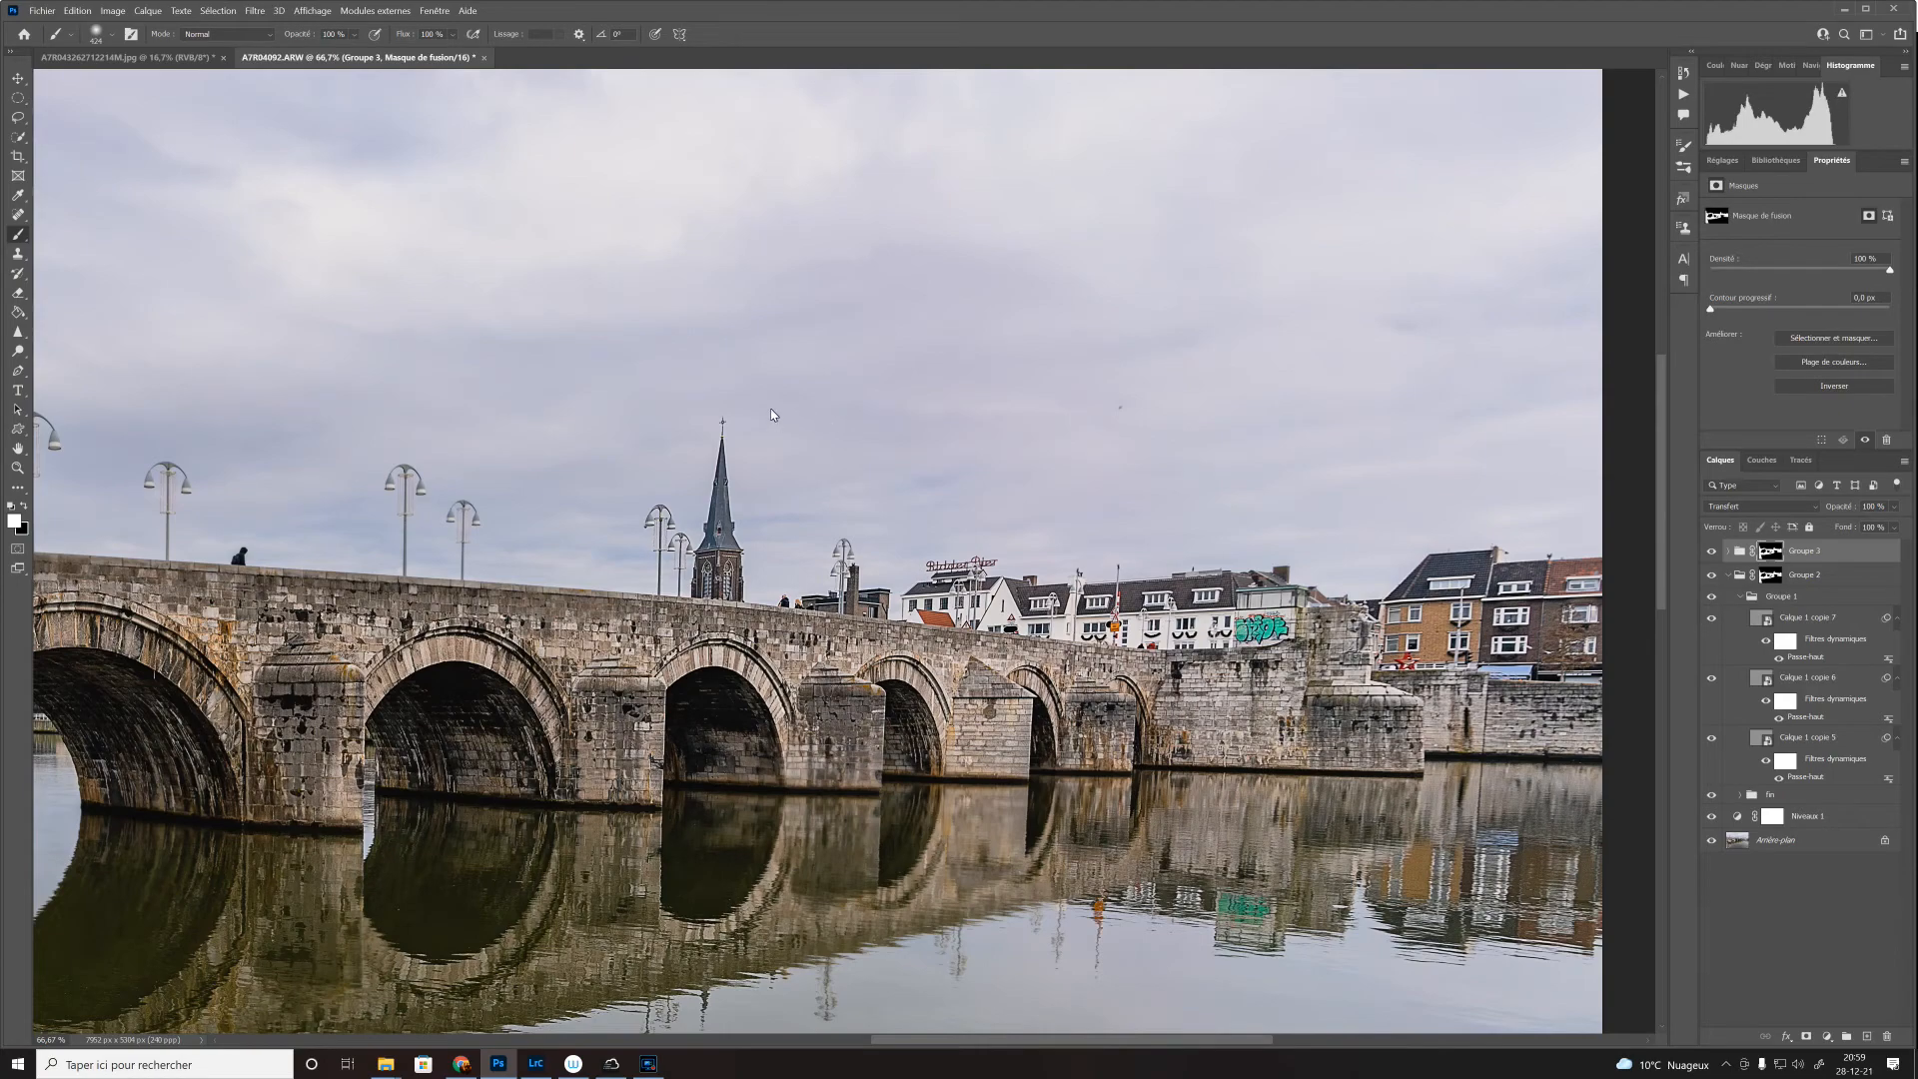
key("ctrl+plus")
key("ctrl+plus")
key("ctrl+plus")
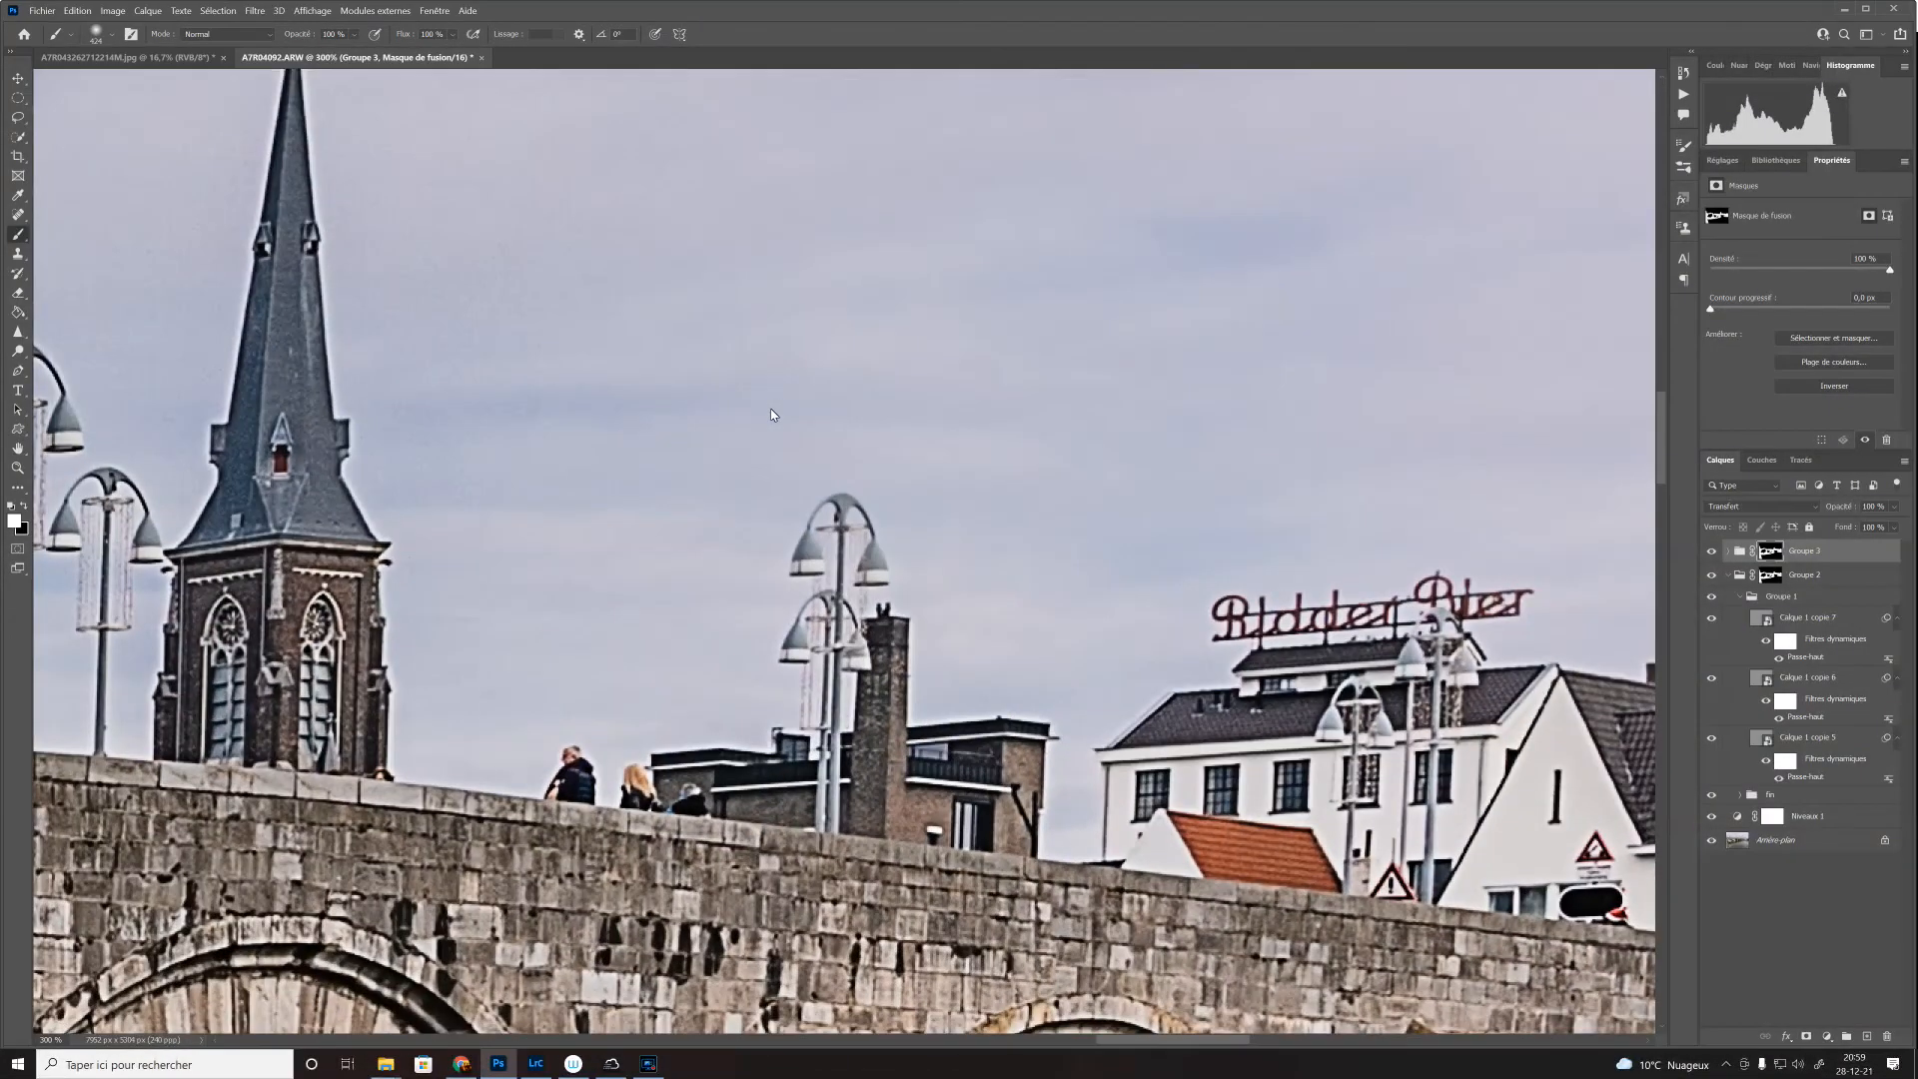
left_click_drag(504, 364, 824, 508)
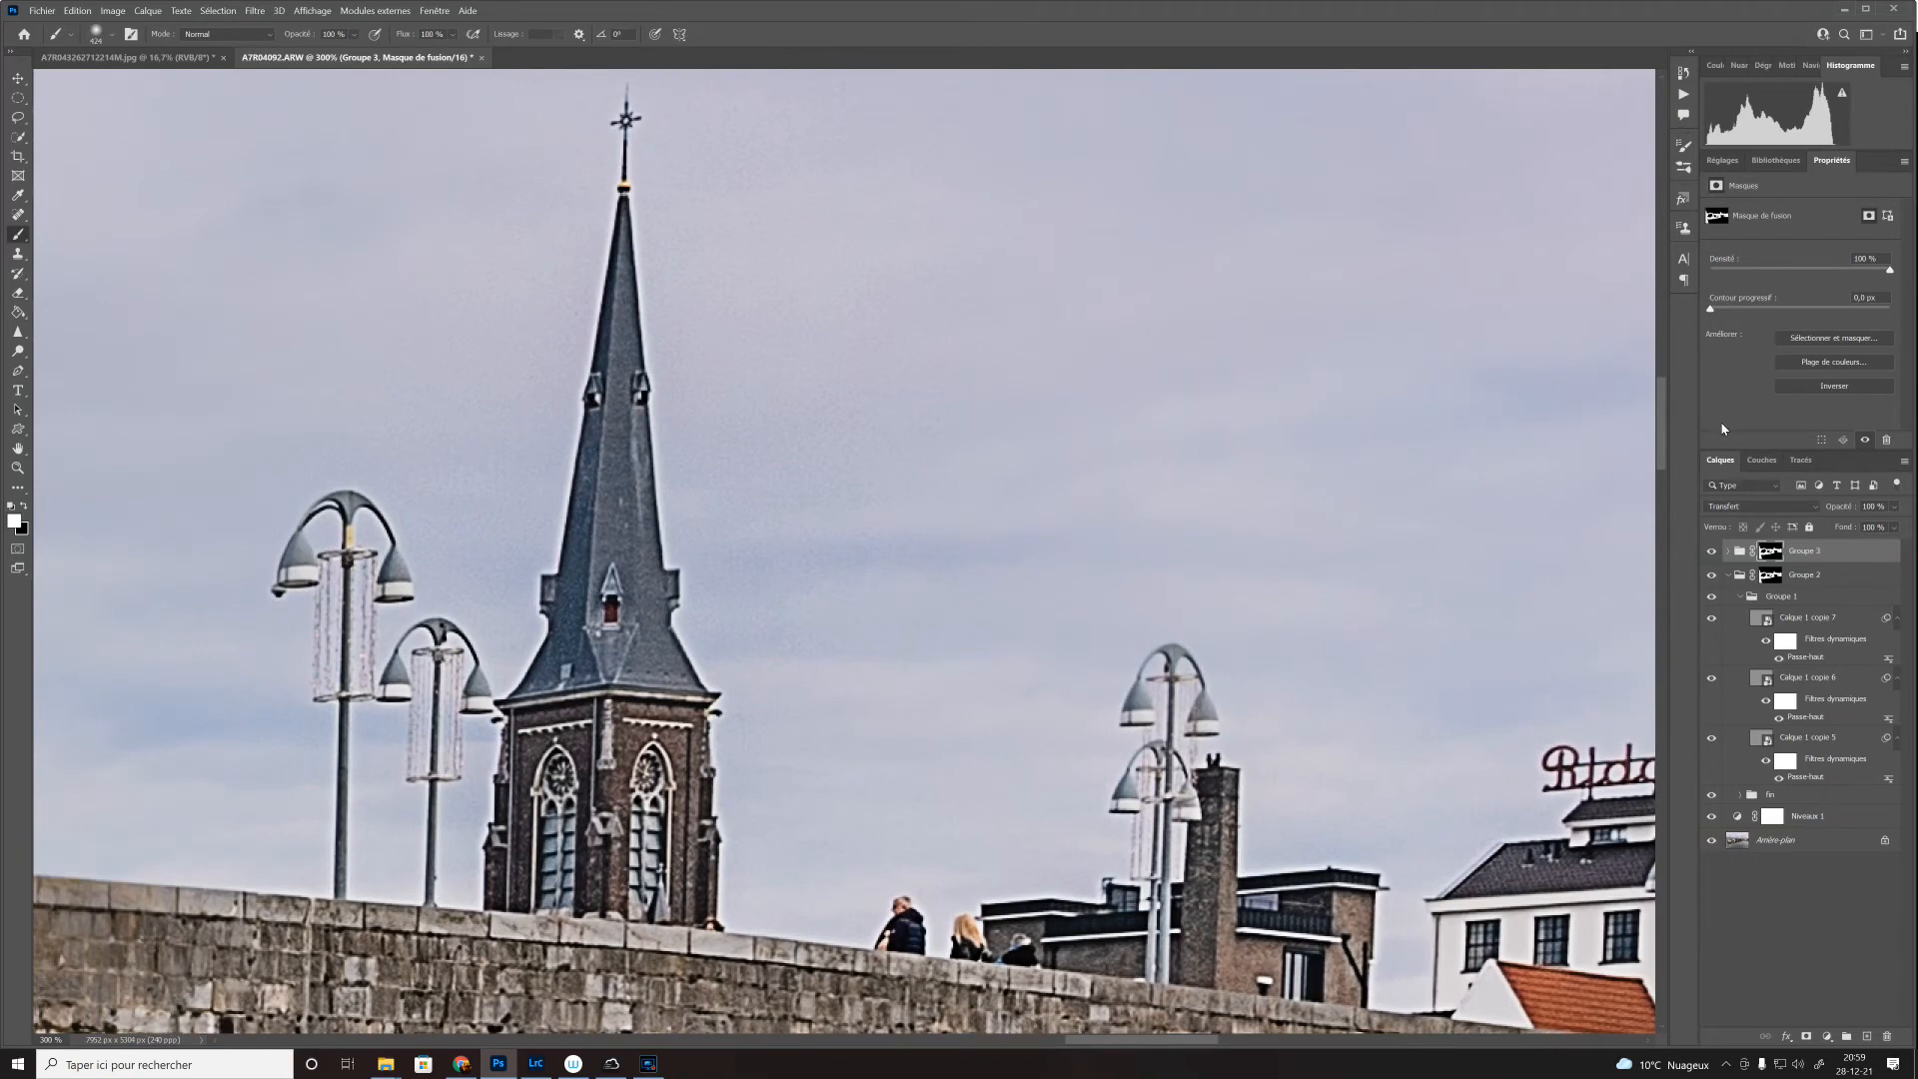
left_click(1754, 573)
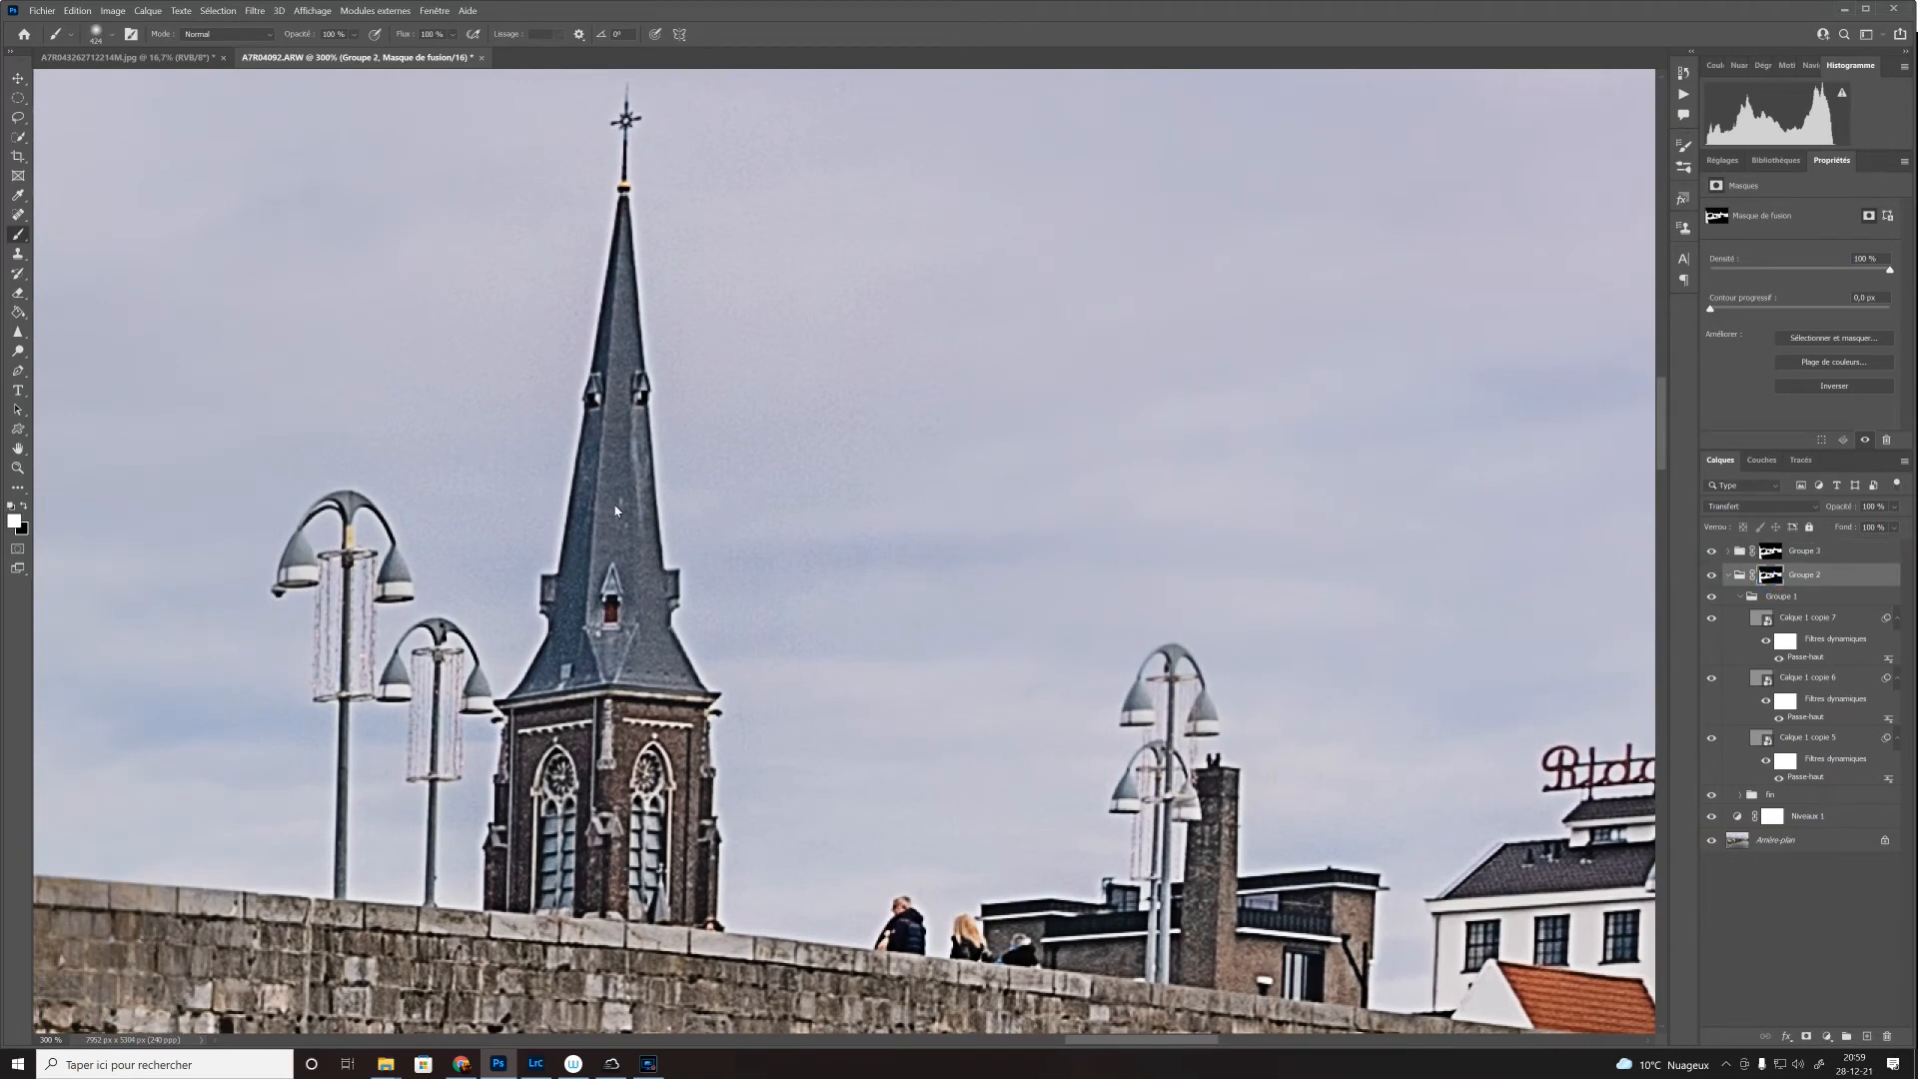
left_click_drag(714, 458, 244, 453)
key("x")
left_click_drag(569, 217, 574, 219)
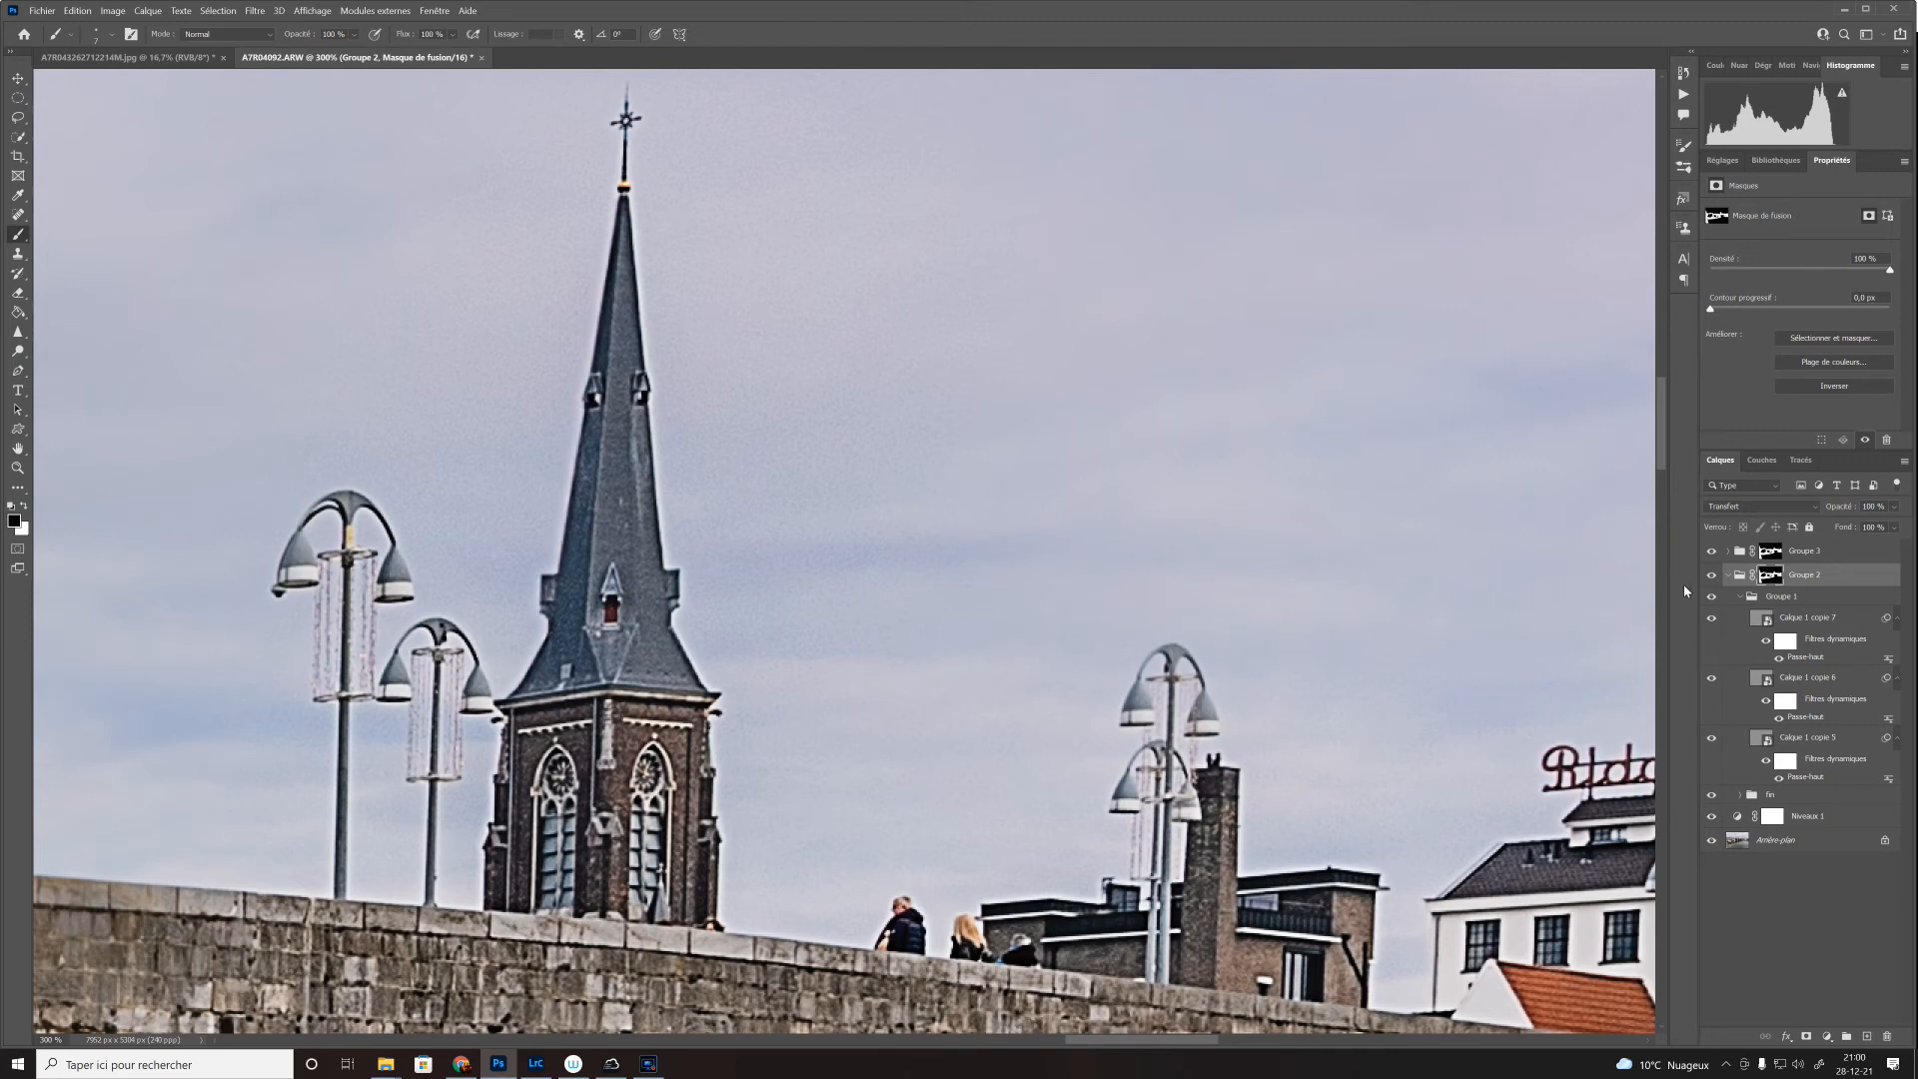
left_click(1711, 575)
left_click(1711, 575)
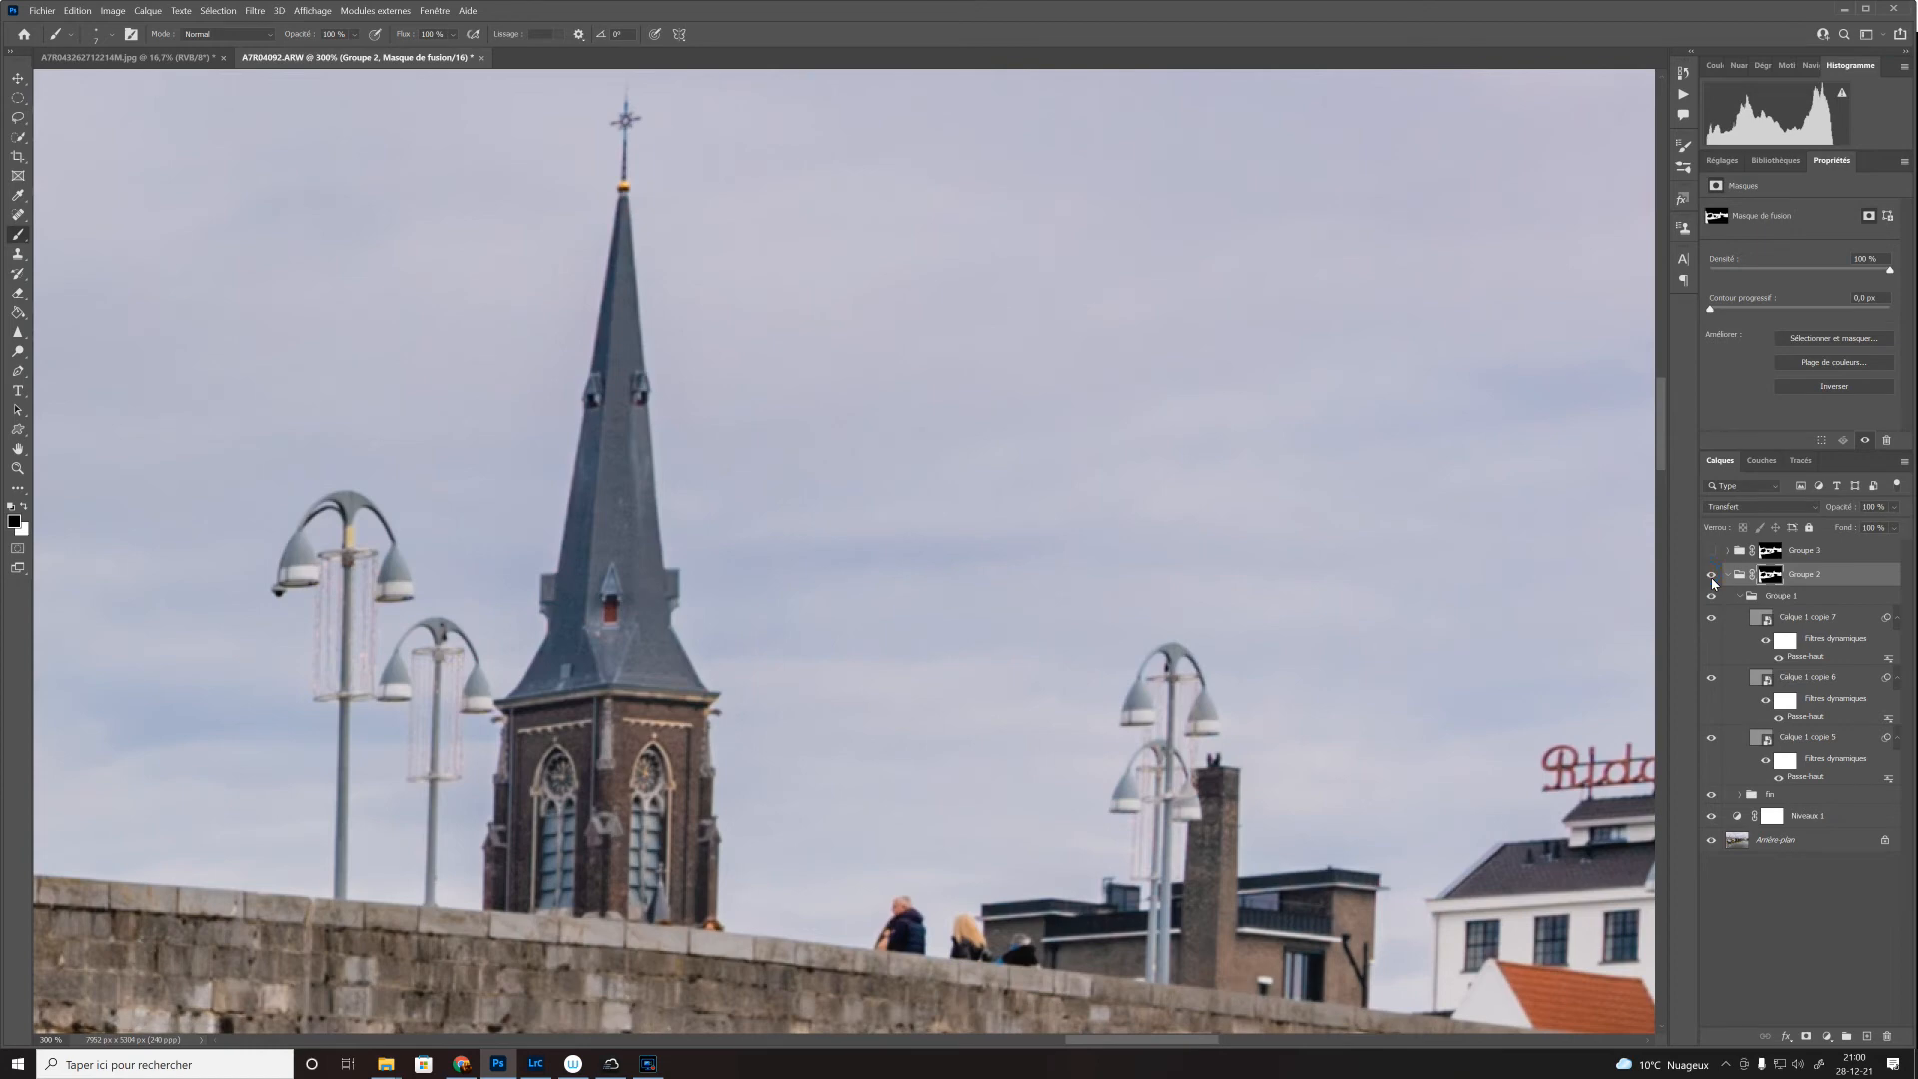
Step: Compare the church spire at 300% with and without the uppermost sharpening group, Groupe 3
left_click(1711, 552)
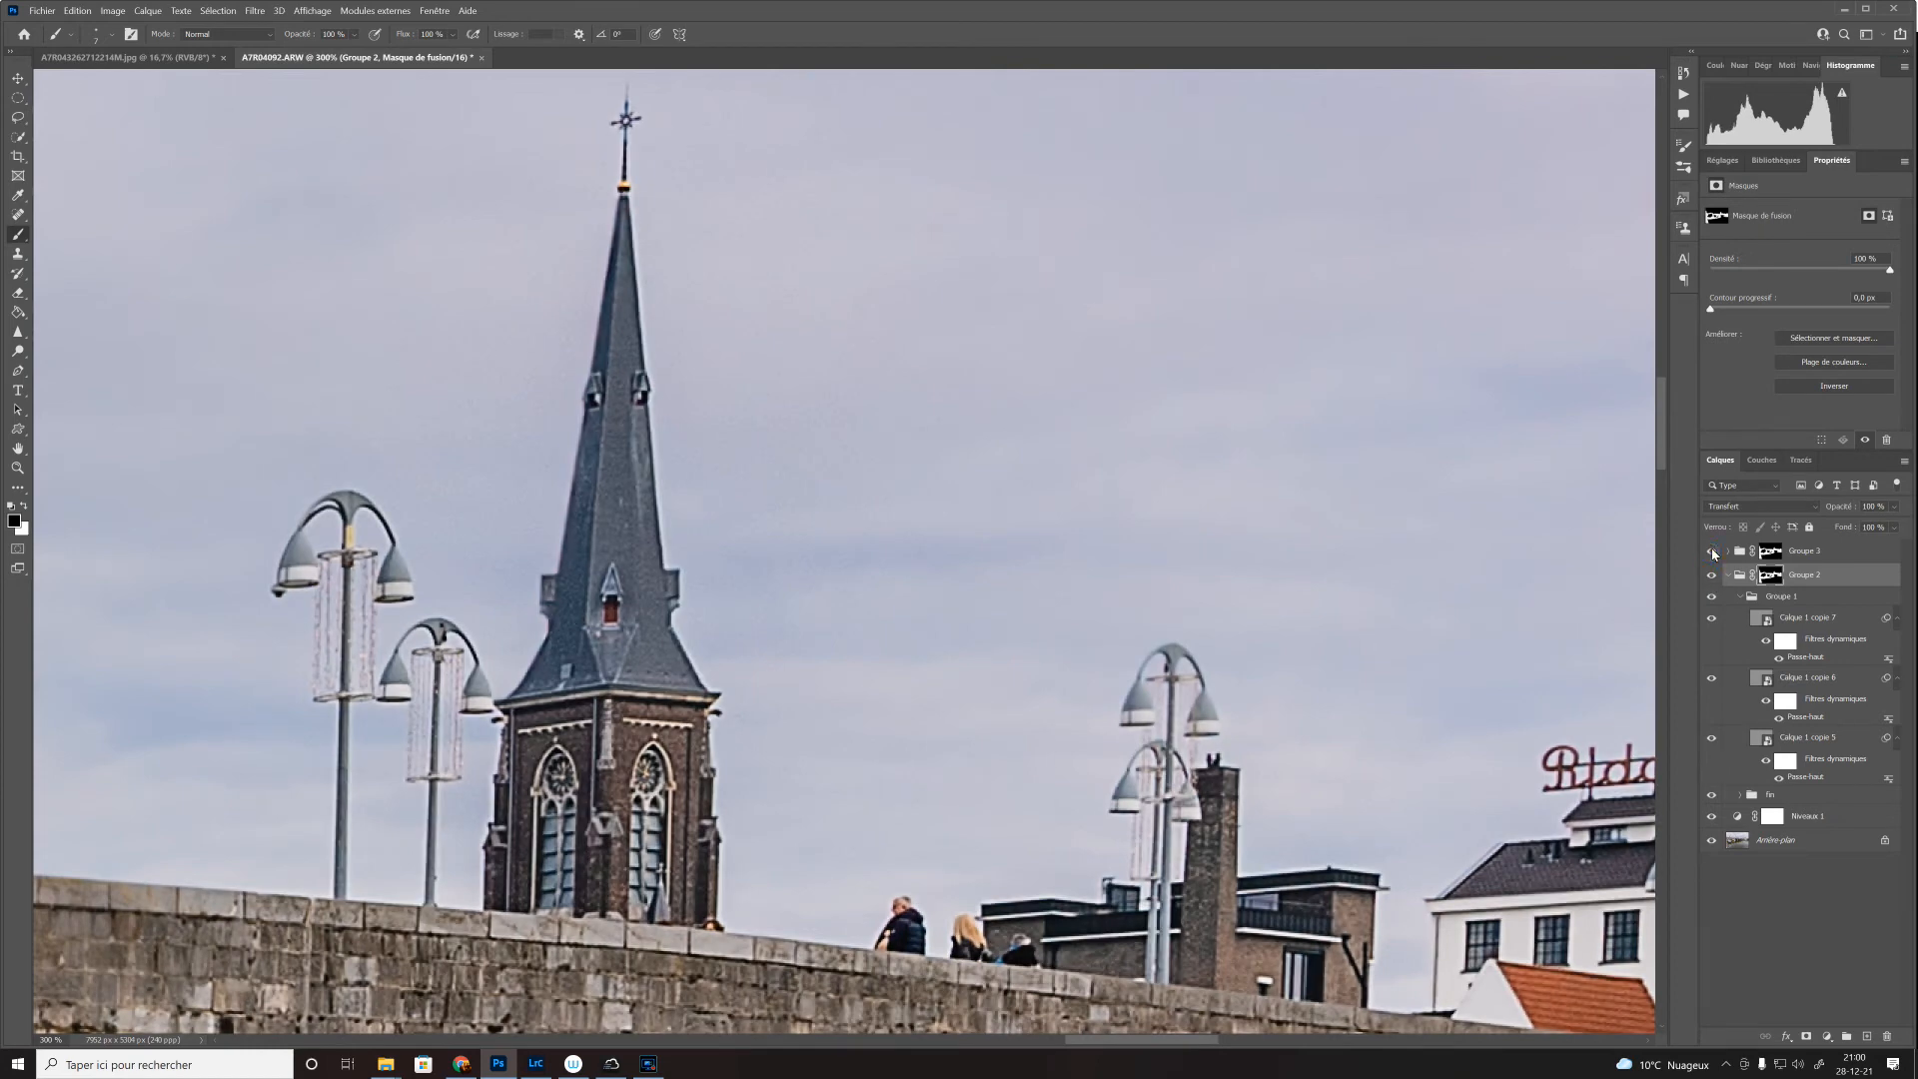
left_click(1713, 555)
left_click(1714, 552)
left_click(1713, 553)
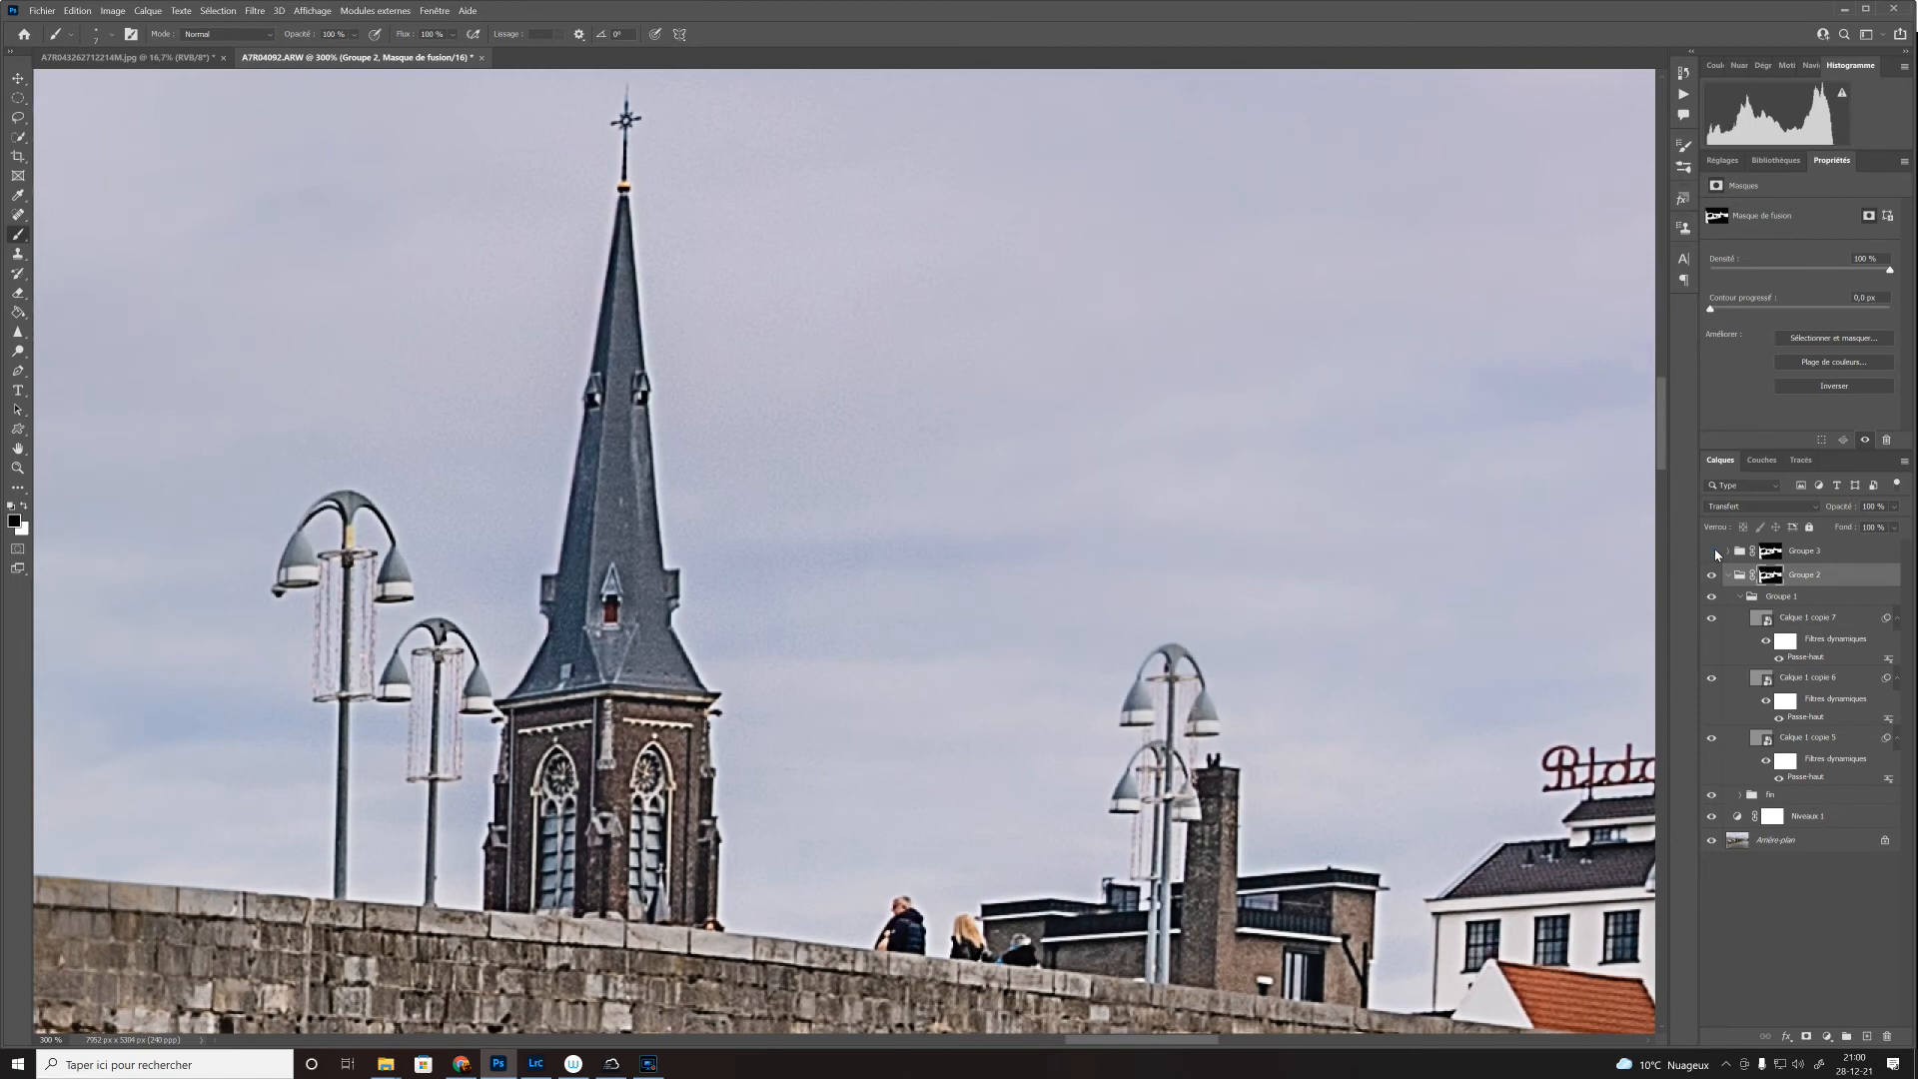
left_click(1714, 554)
Step: Replace Groupe 3's layer mask with a copy of Groupe 2's refined mask and check the whole photo
left_click_drag(1773, 577, 1778, 555)
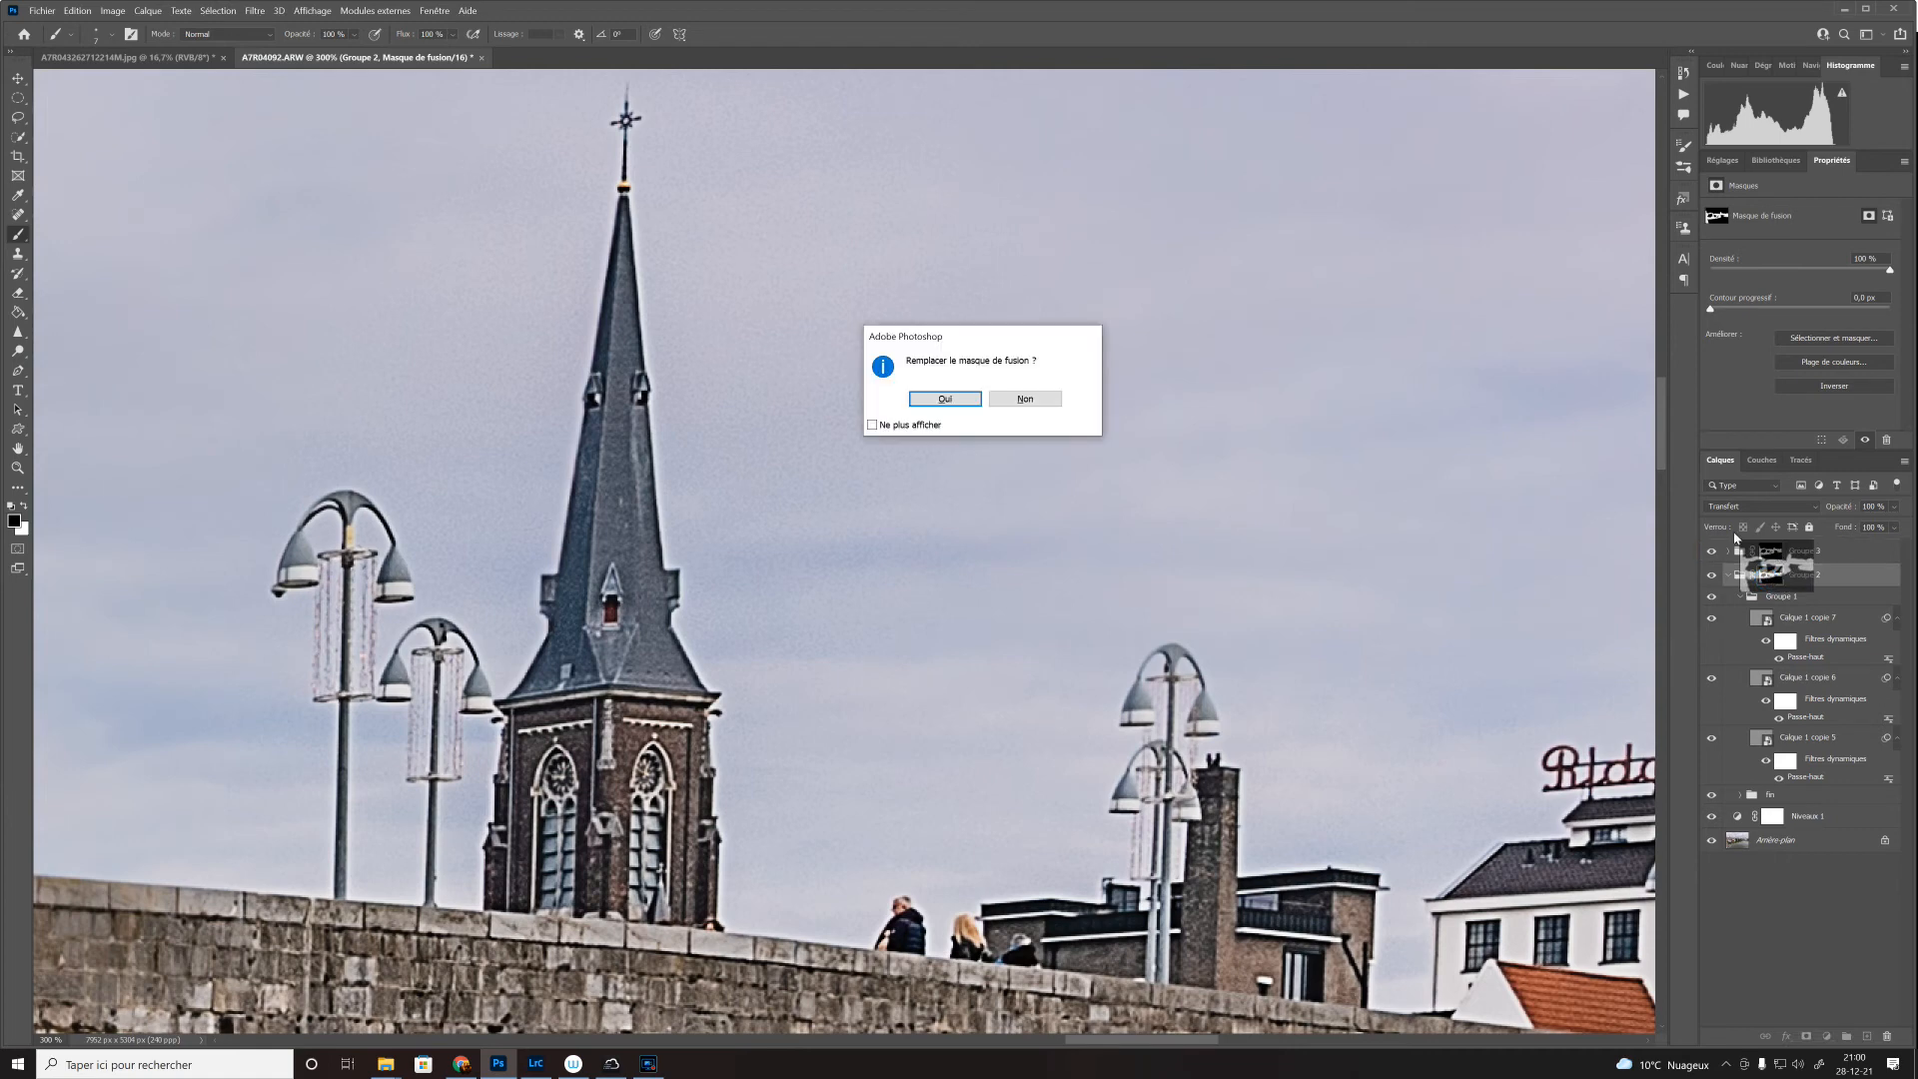
left_click(956, 400)
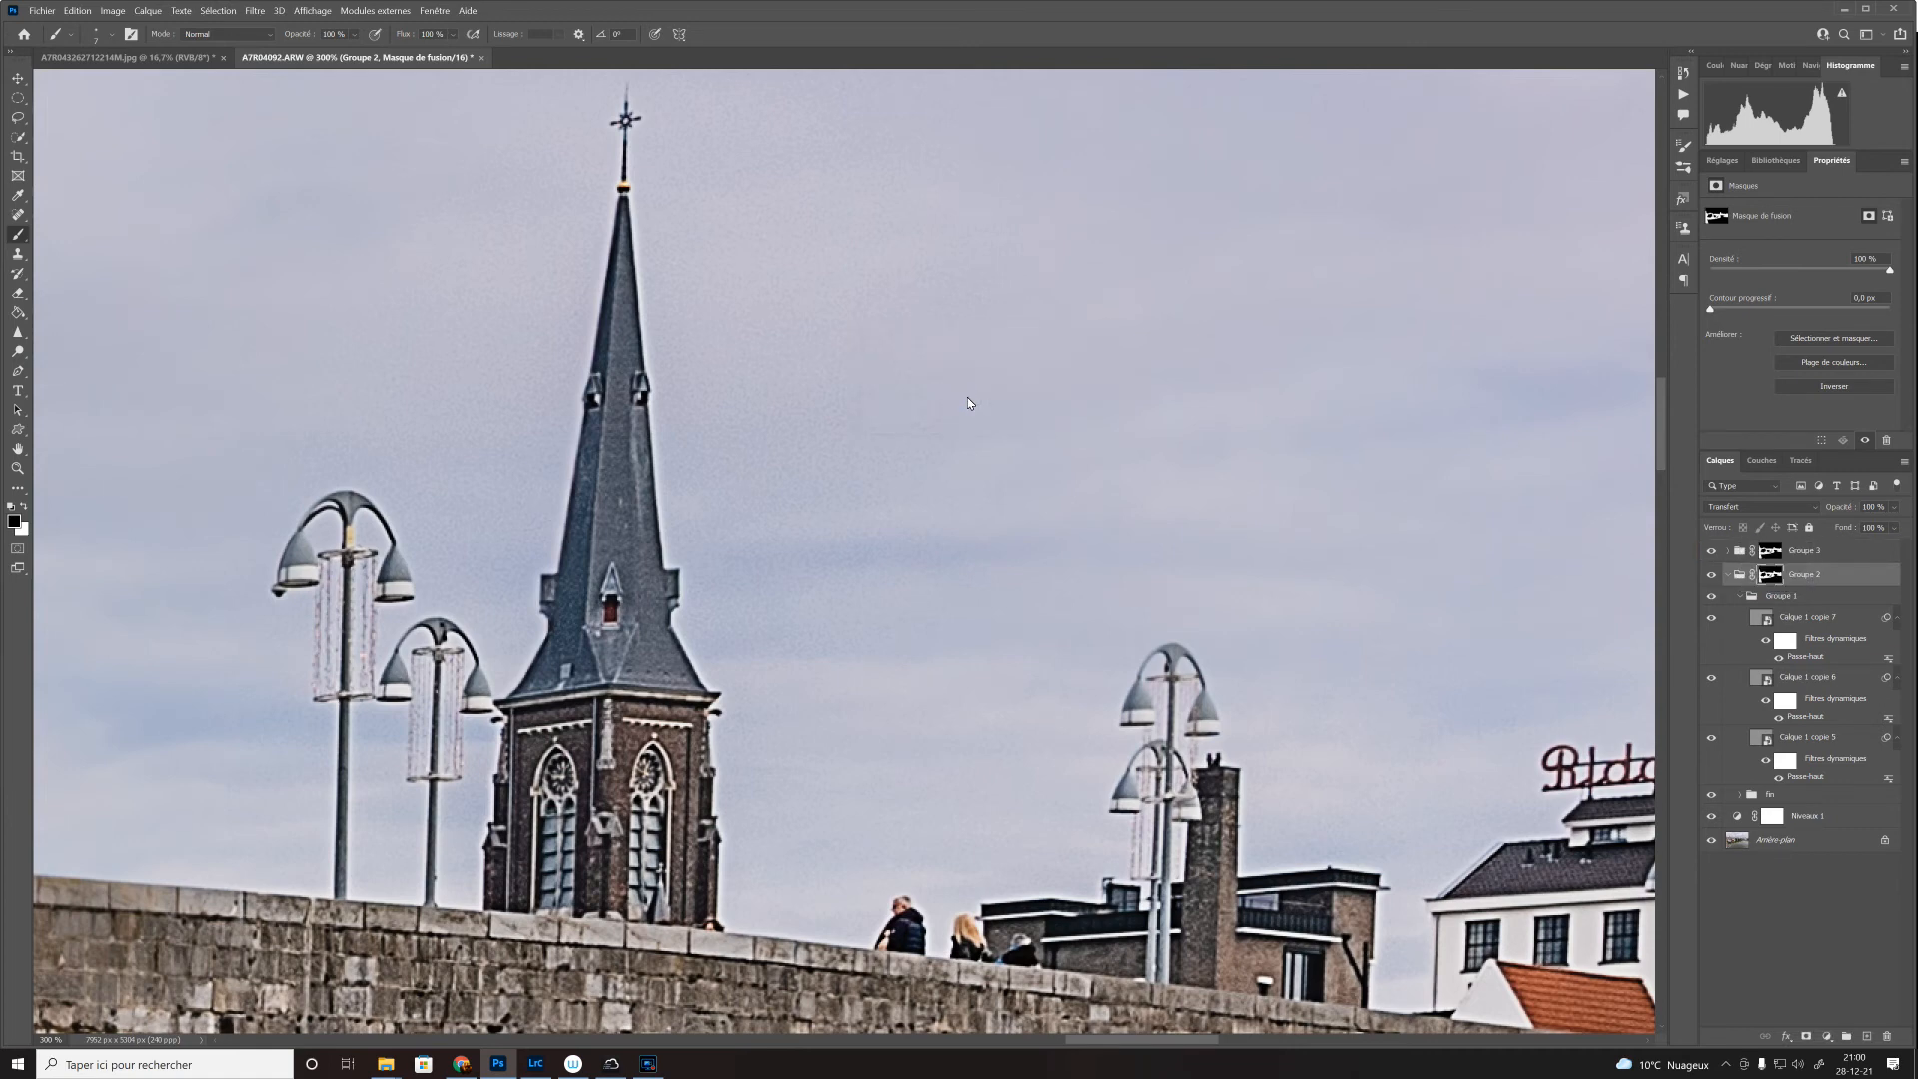
key("ctrl+minus")
key("ctrl+minus")
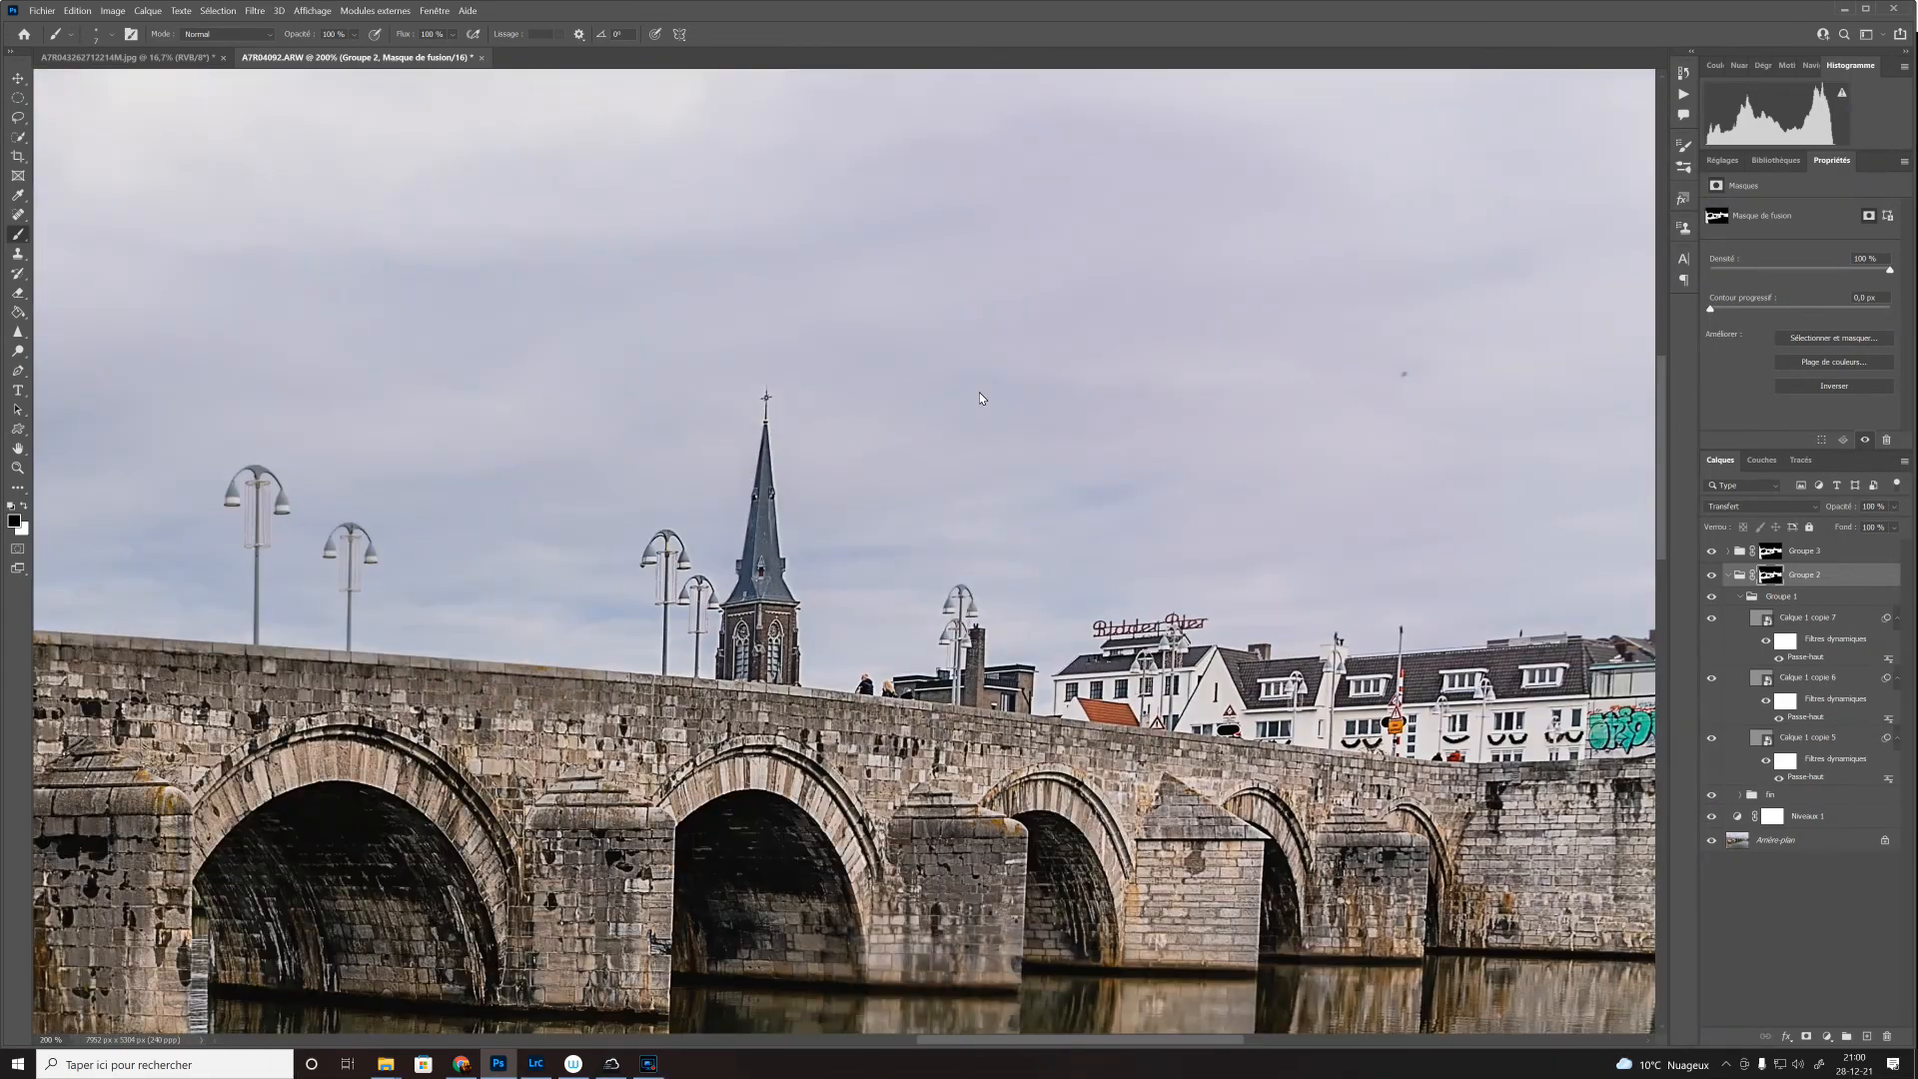
key("ctrl+minus")
key("ctrl+minus")
key("ctrl+minus")
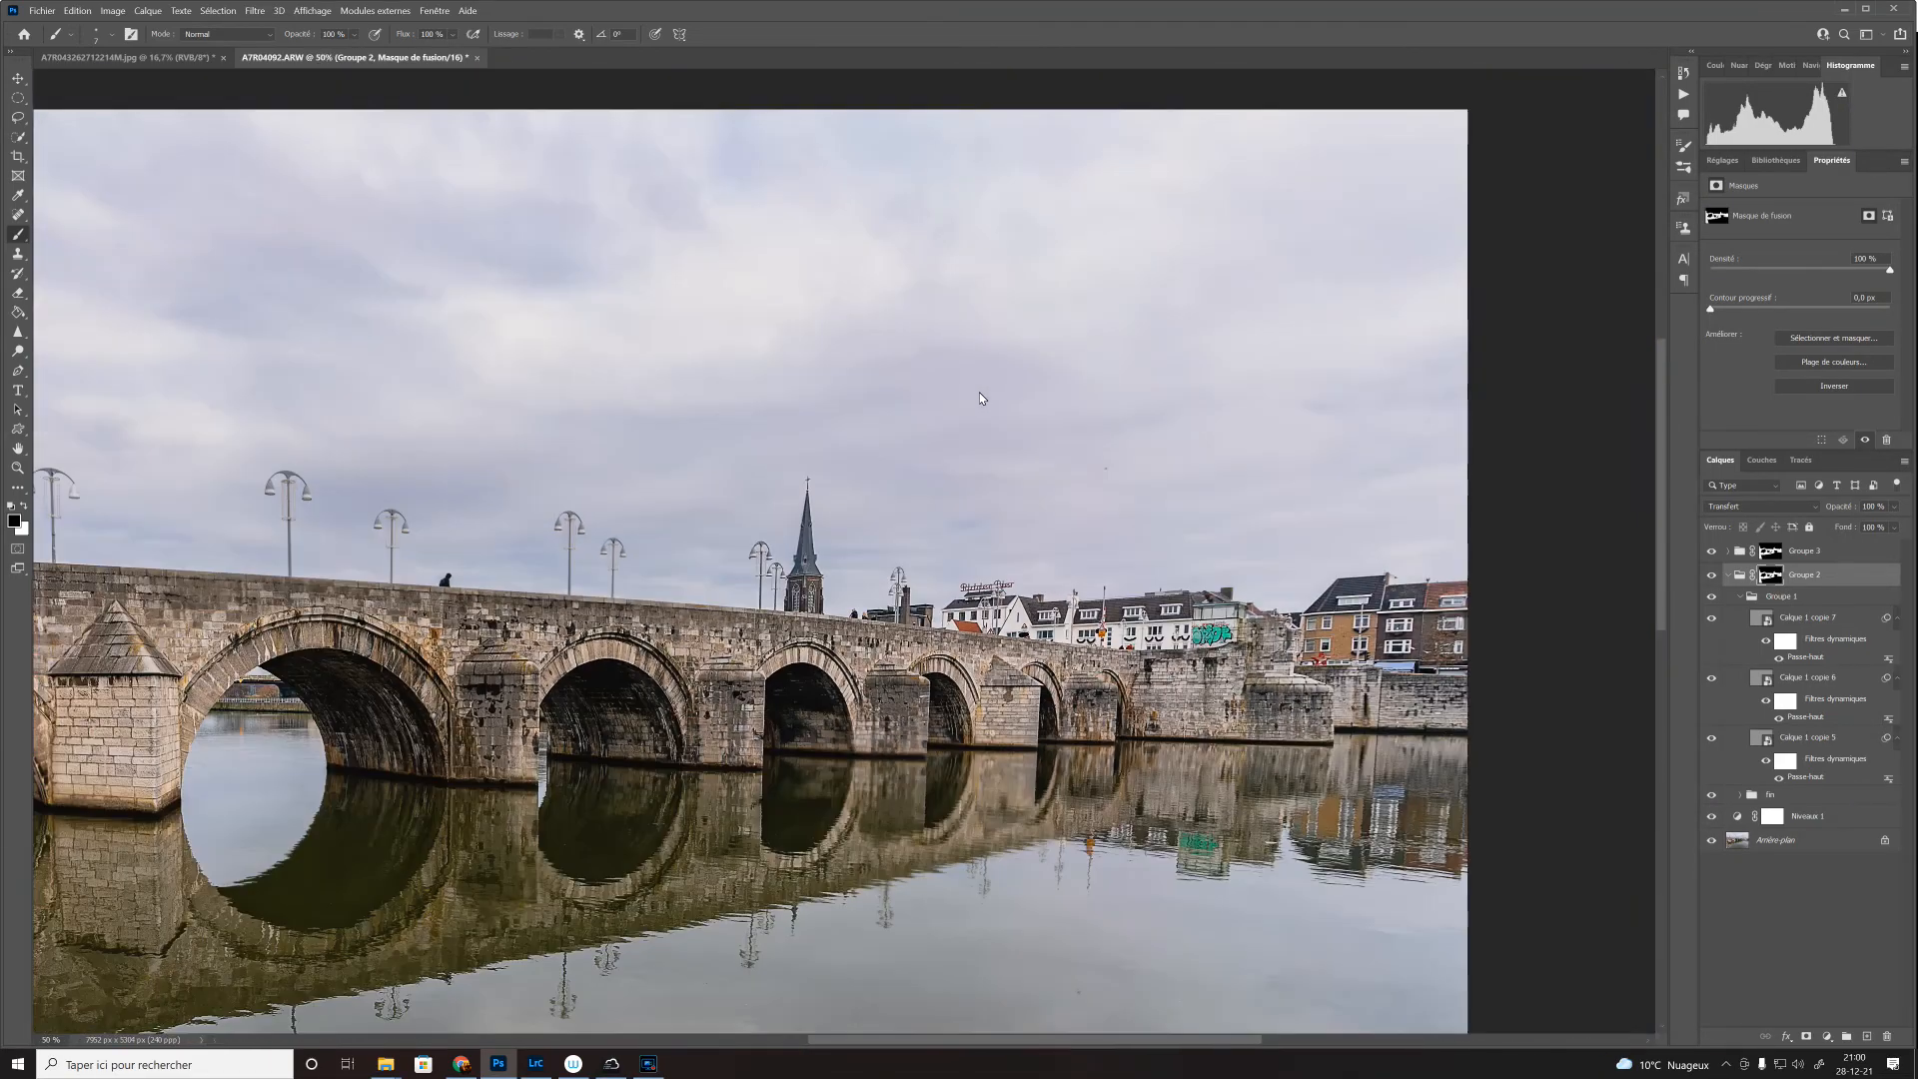
key("ctrl+minus")
key("ctrl+minus")
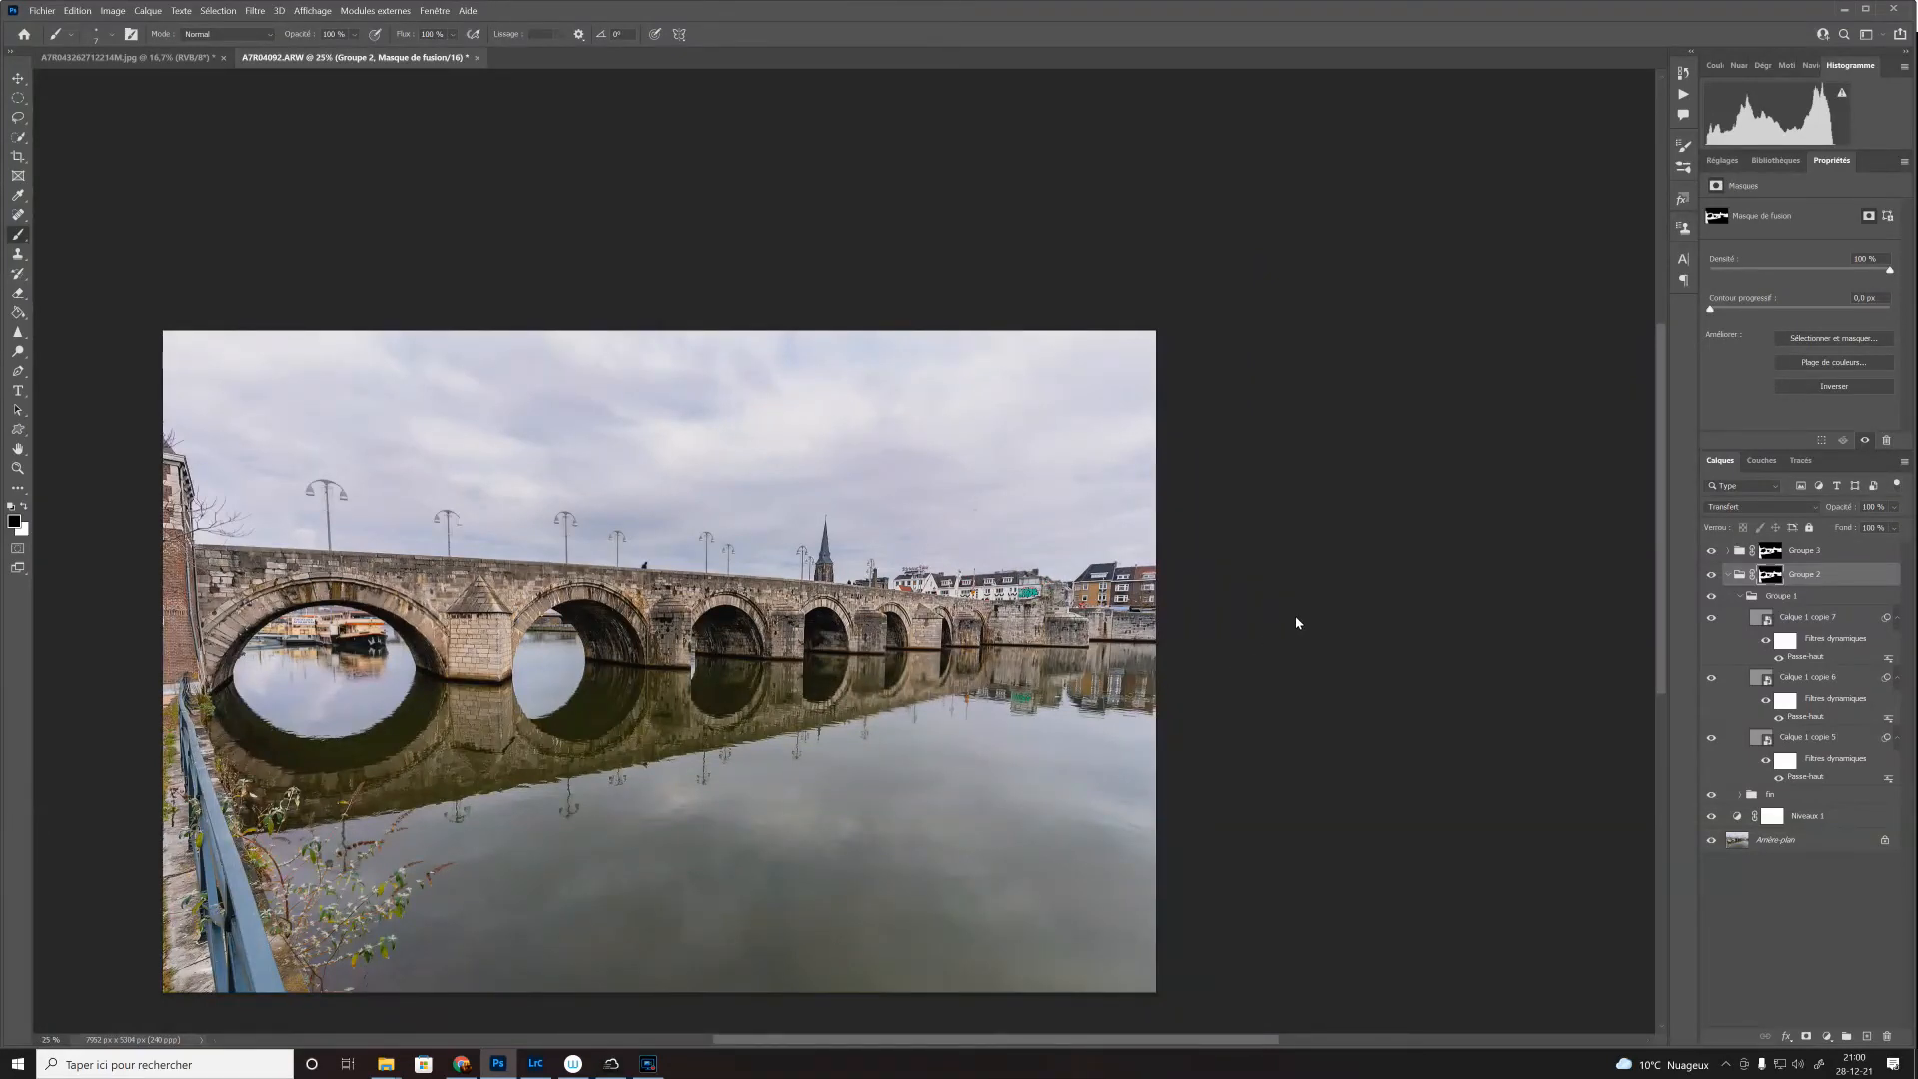
left_click(1729, 551)
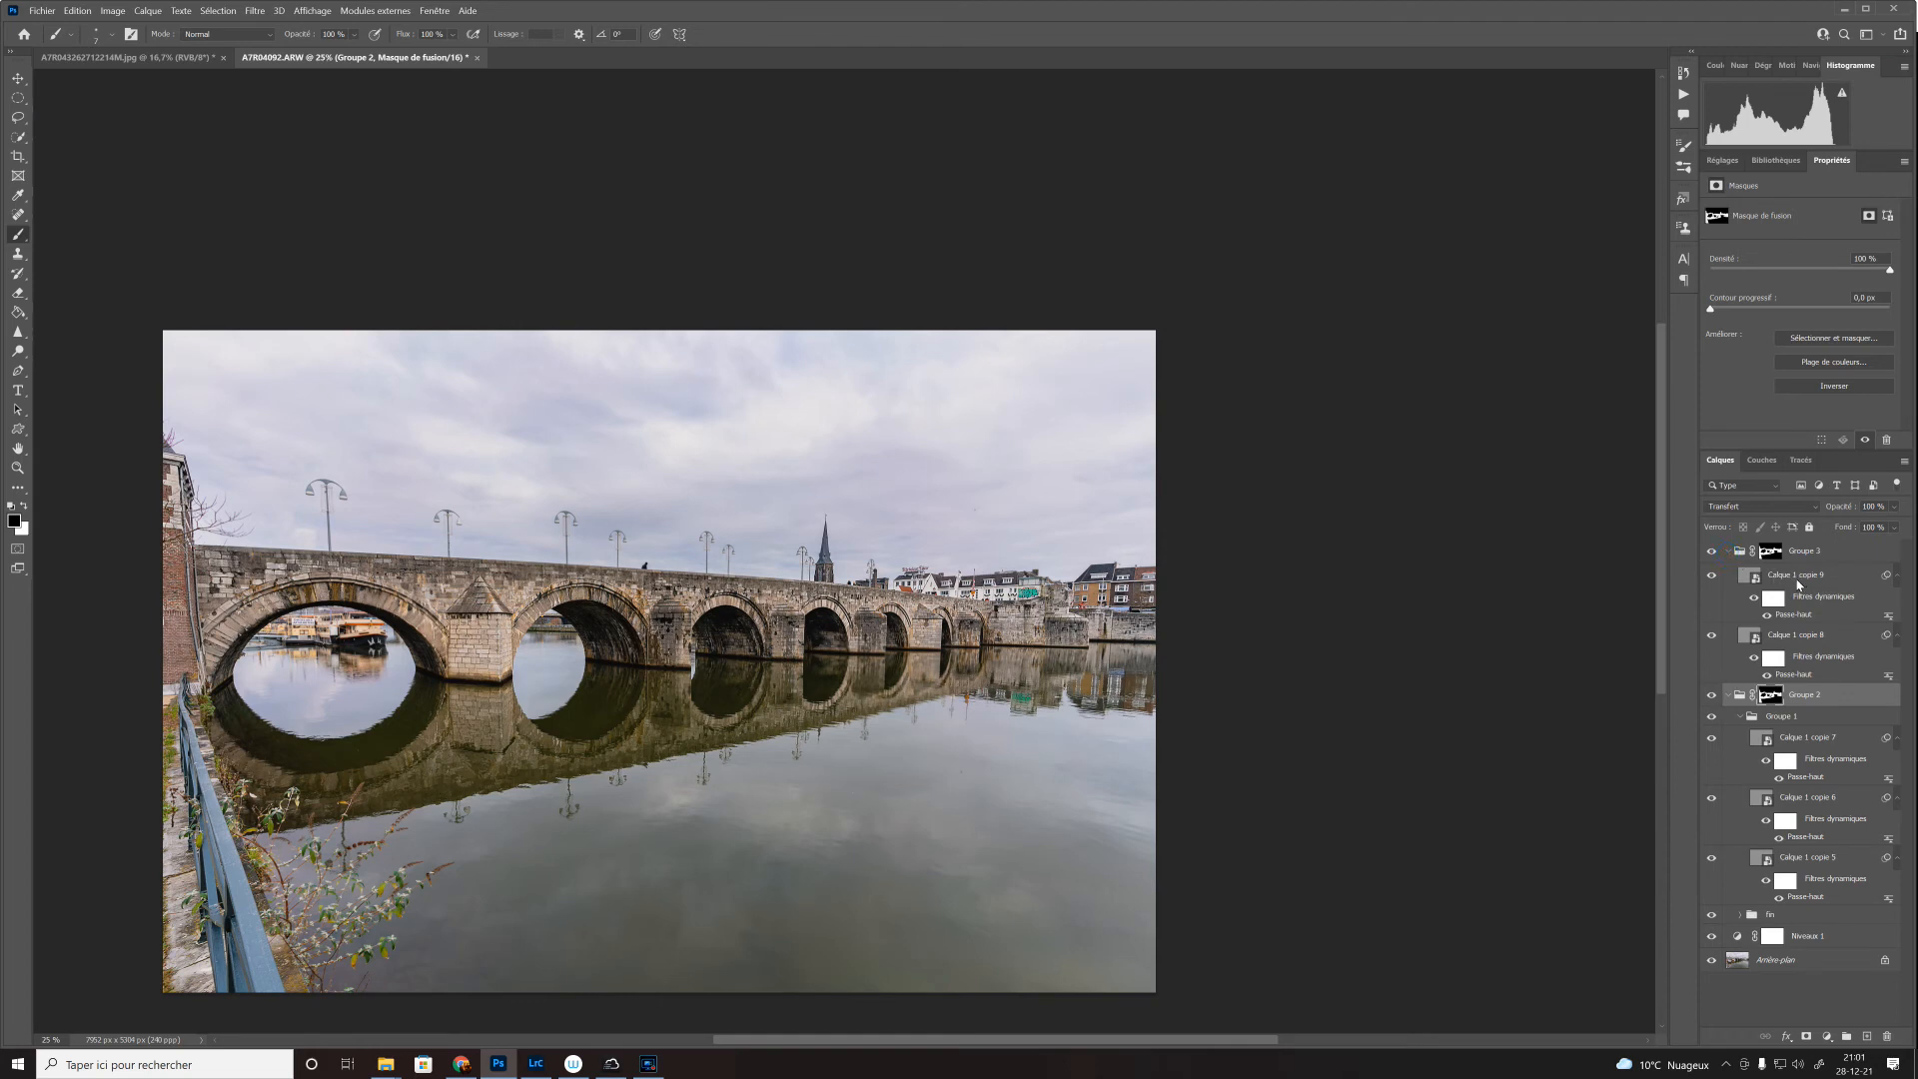
key("ctrl+j")
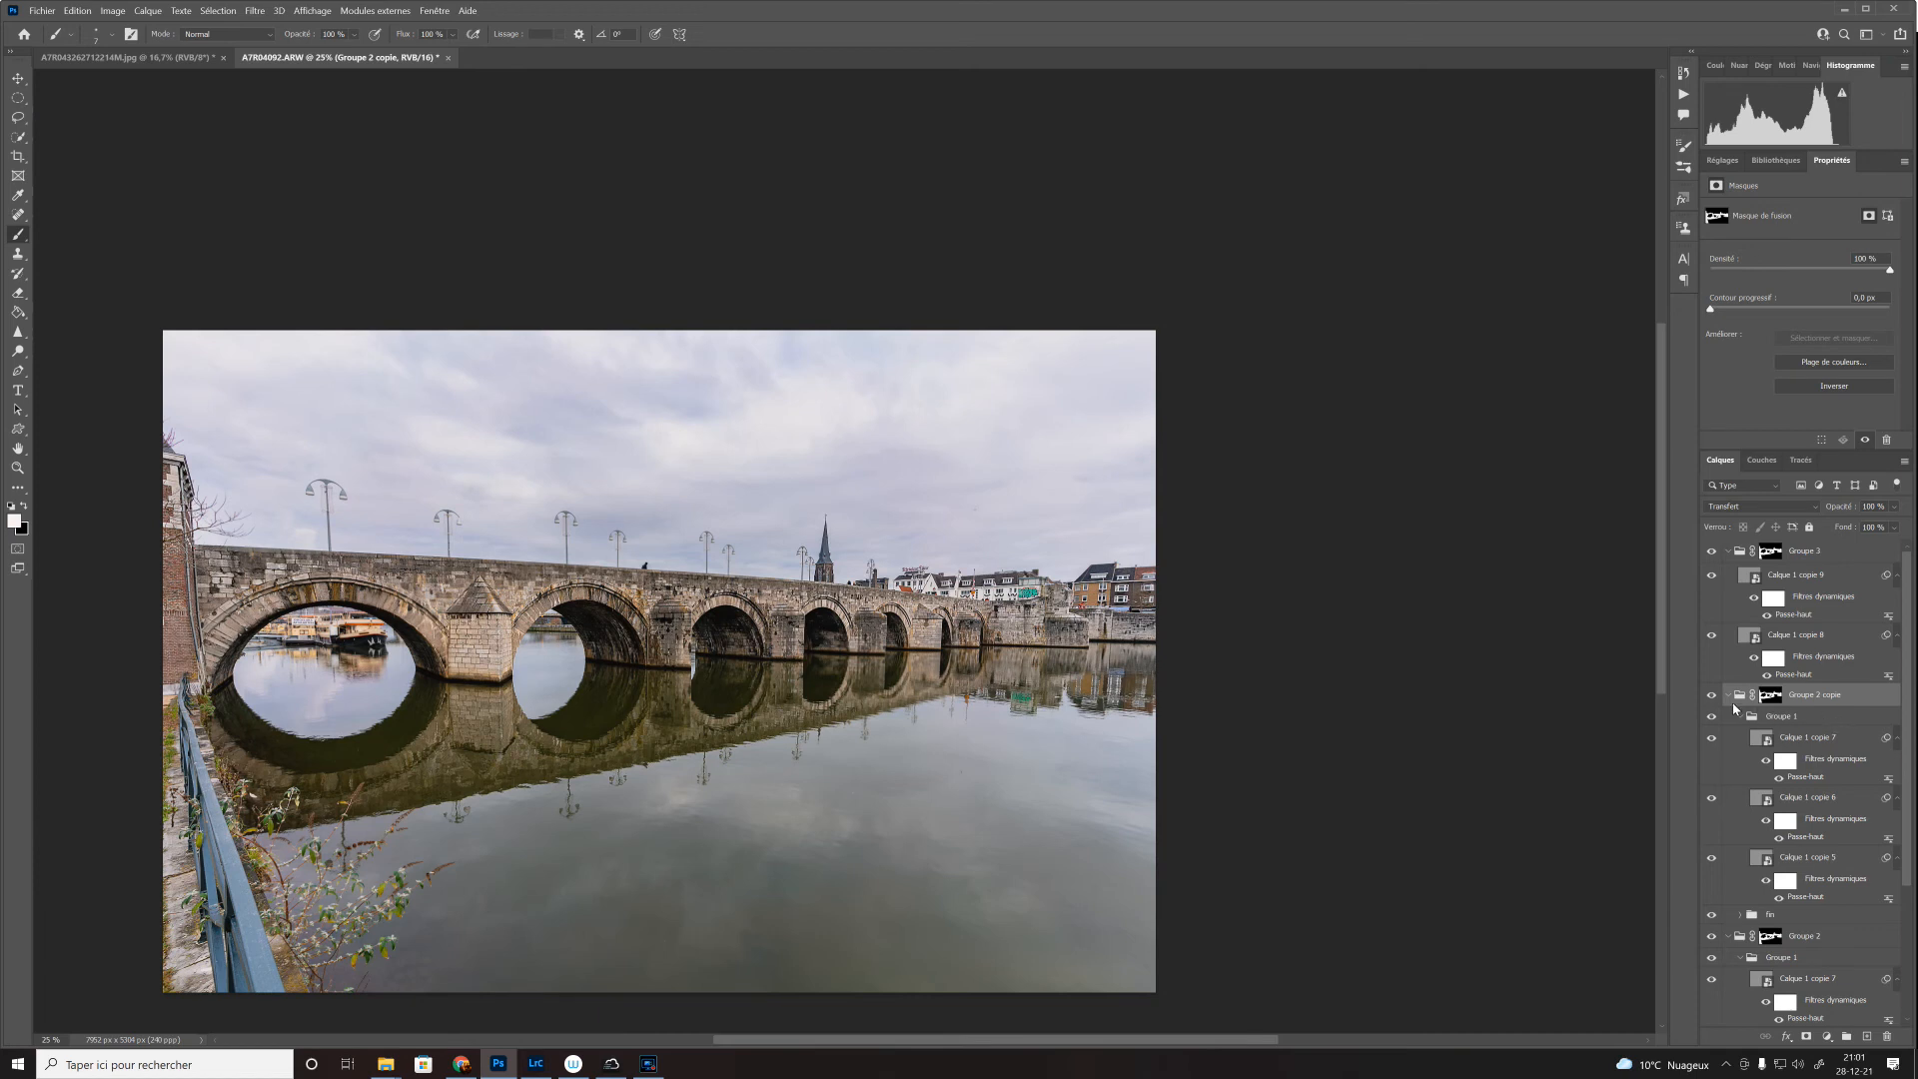
left_click_drag(1824, 698, 1893, 1045)
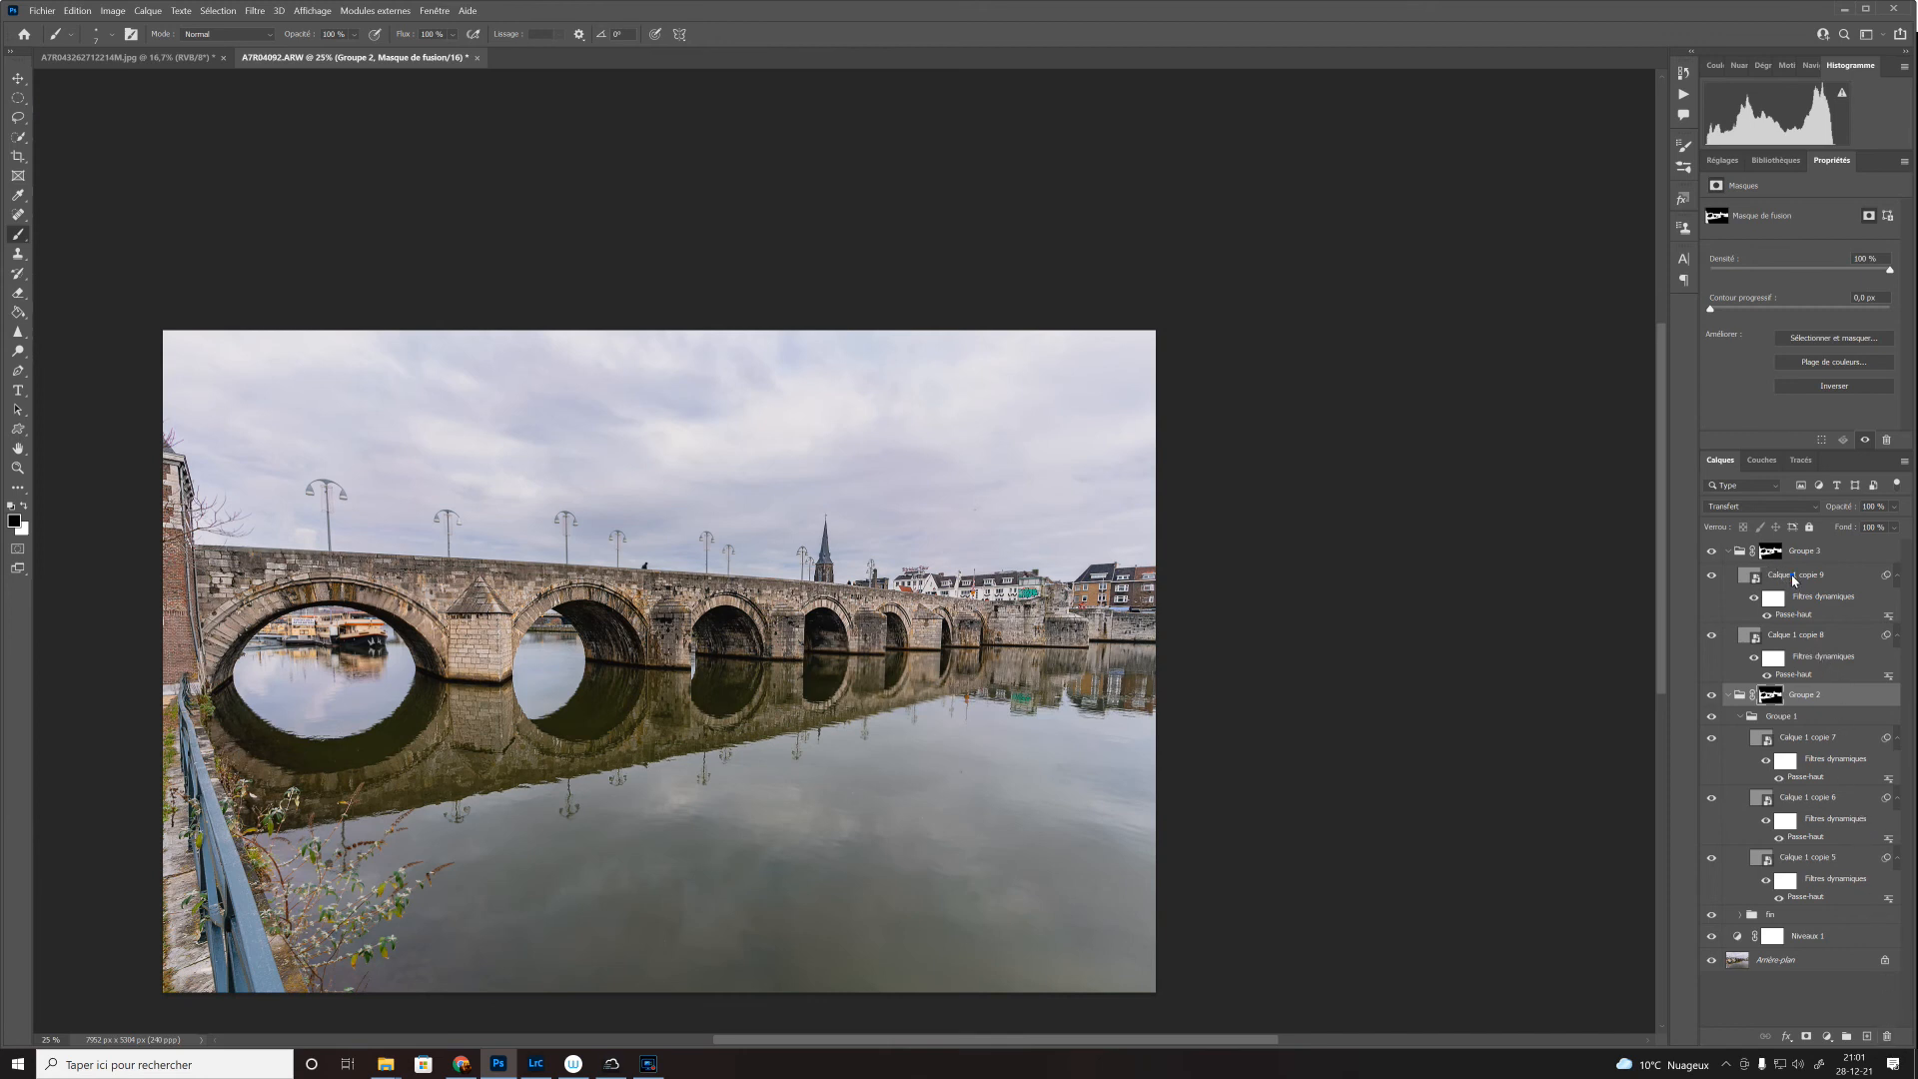
Step: Duplicate Calque 1 copie 9, move the copy above Groupe 3, and increase its High Pass radius
left_click(1792, 579)
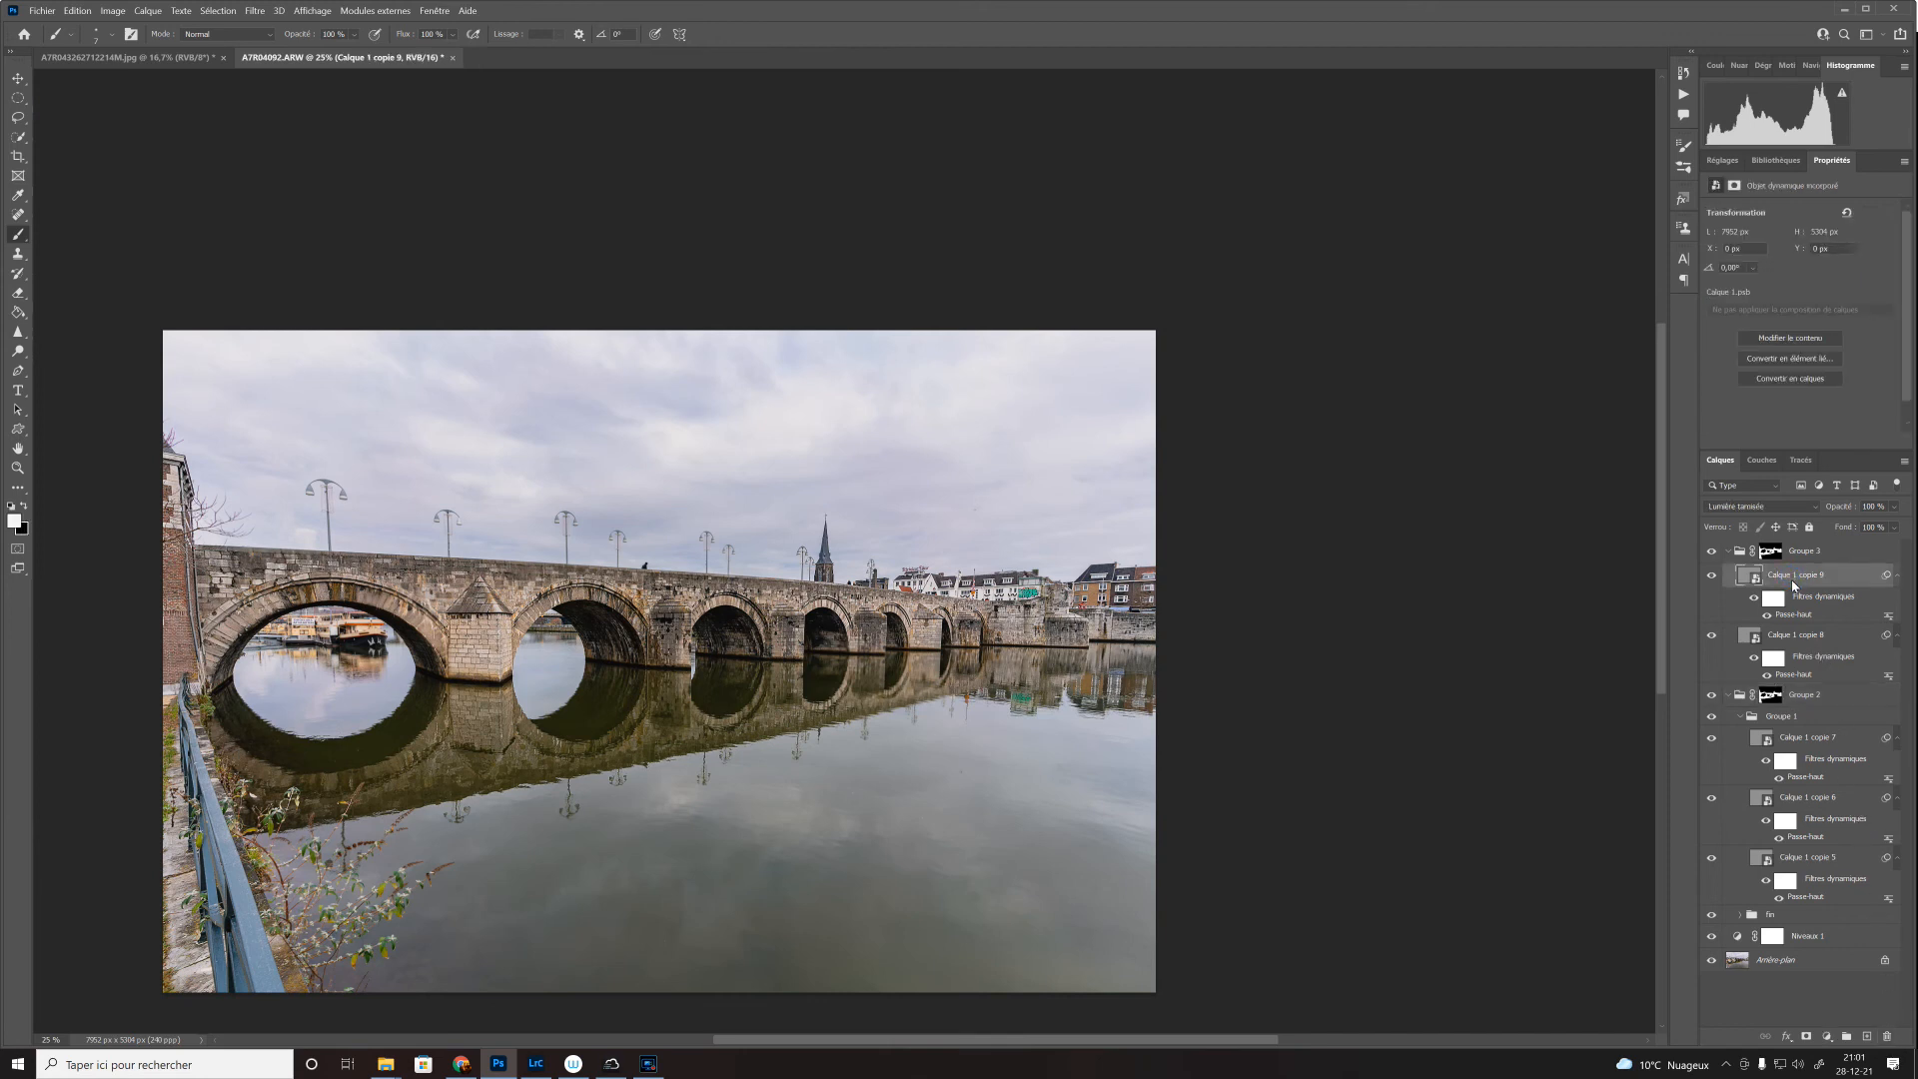
key("ctrl+j")
left_click_drag(1795, 582, 1815, 547)
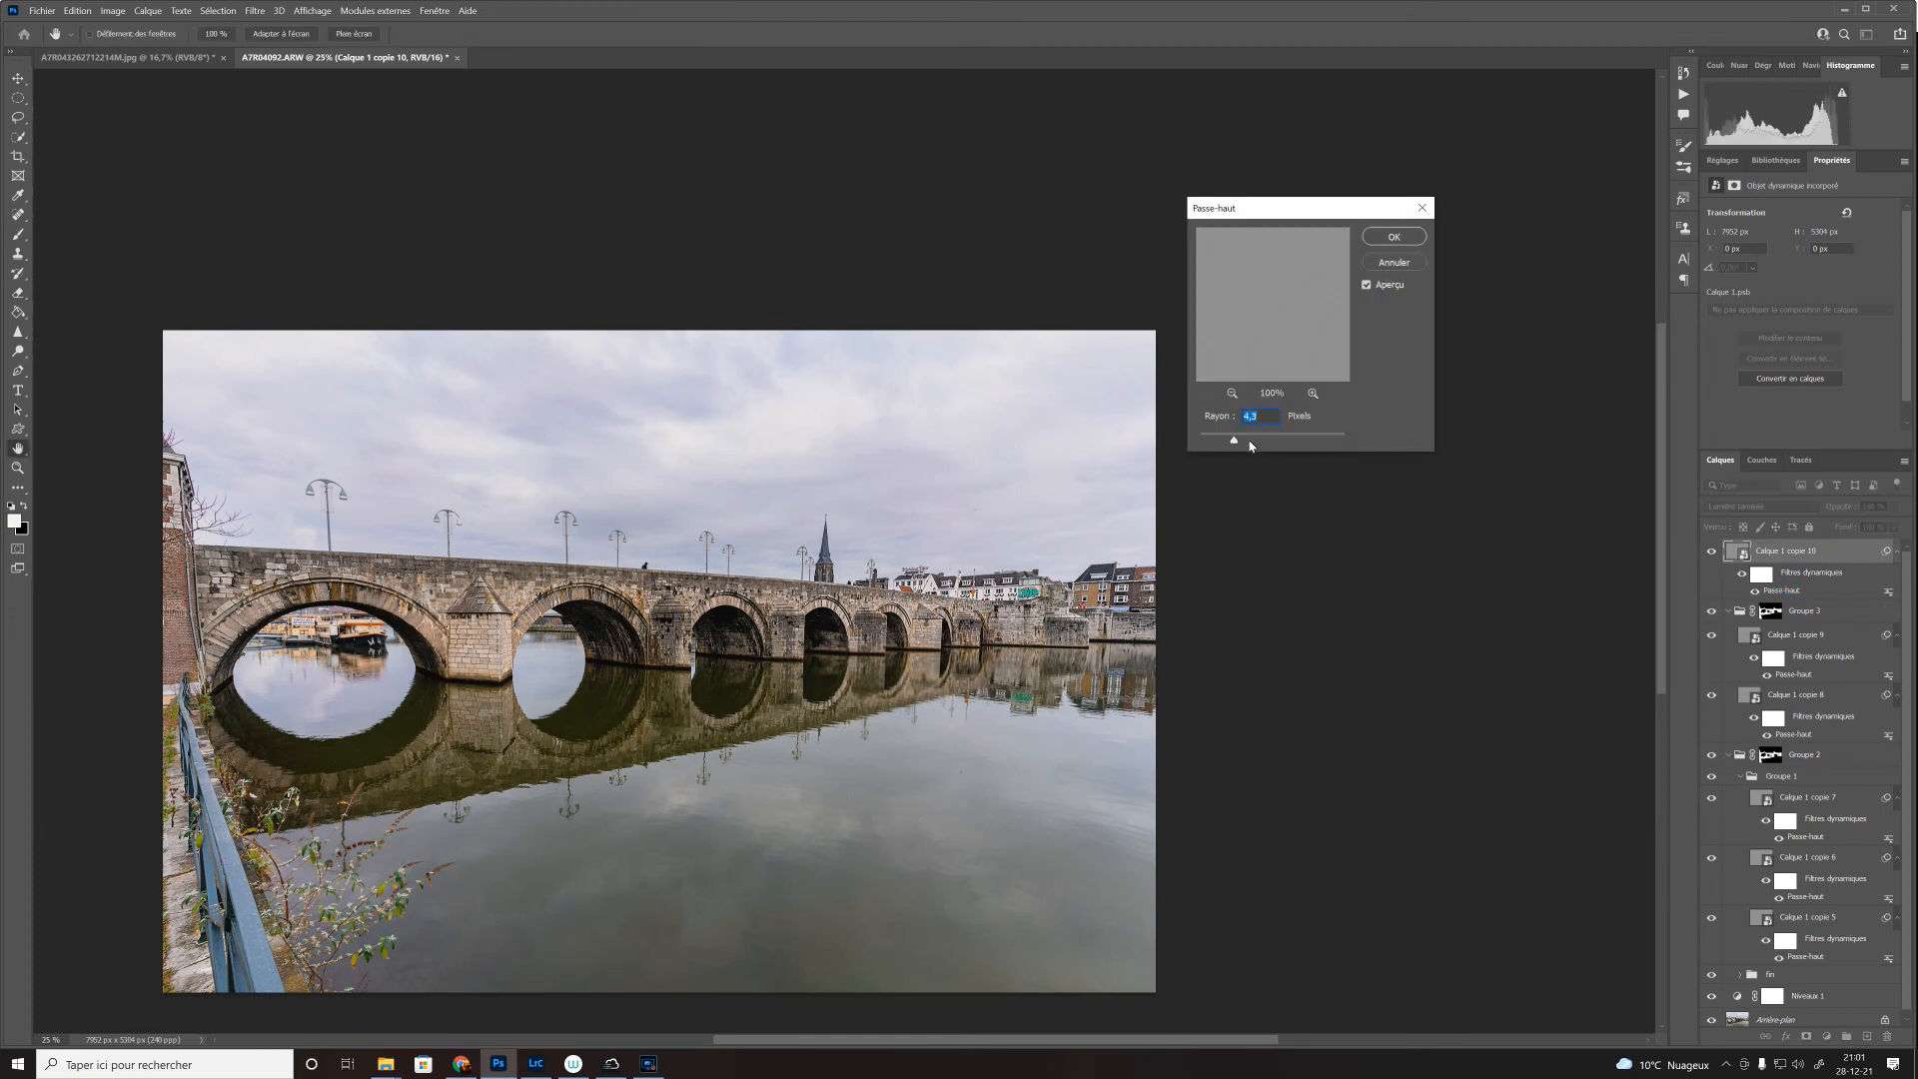
left_click_drag(1233, 440, 1266, 440)
left_click(1394, 237)
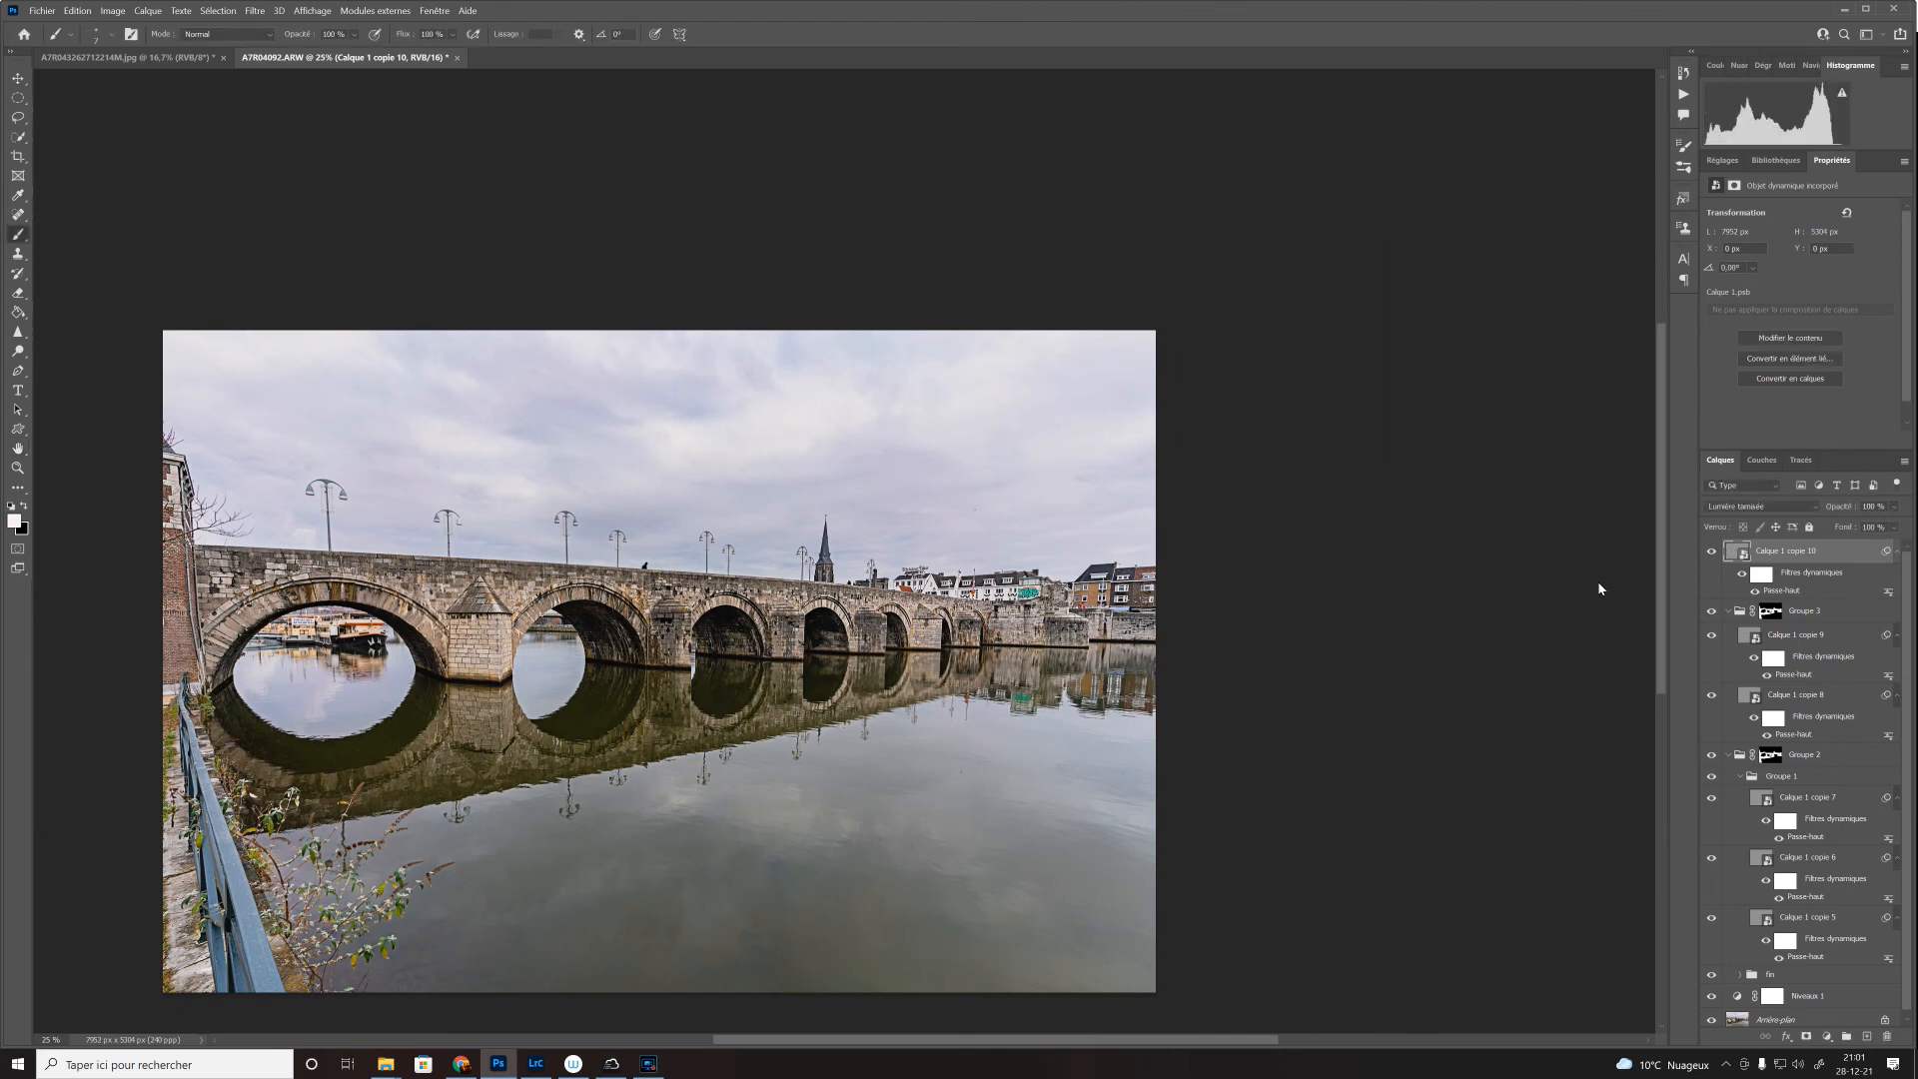
Step: Combine the new high-pass layer and all sharpening groups above the Niveaux 1 adjustment layer into one group
scroll(1824, 788, "down", 1)
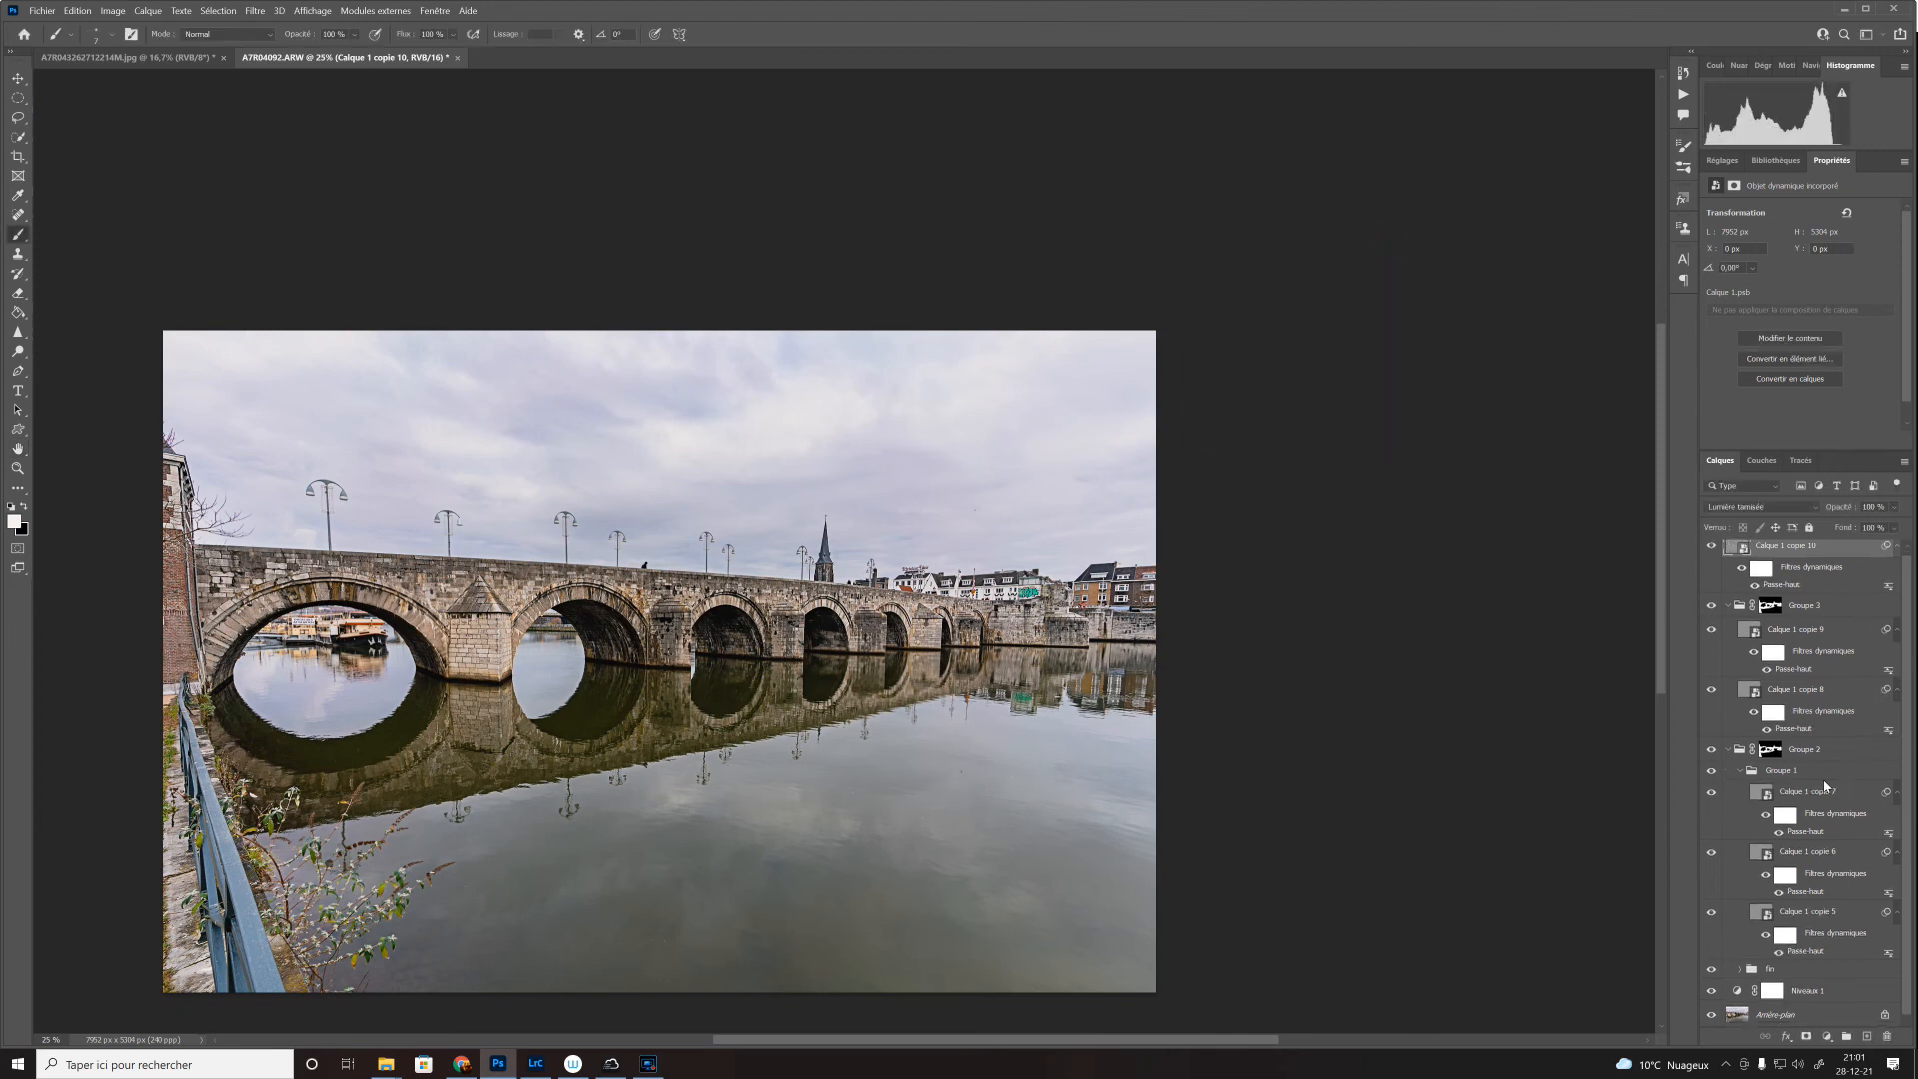
left_click(1786, 971, "shift")
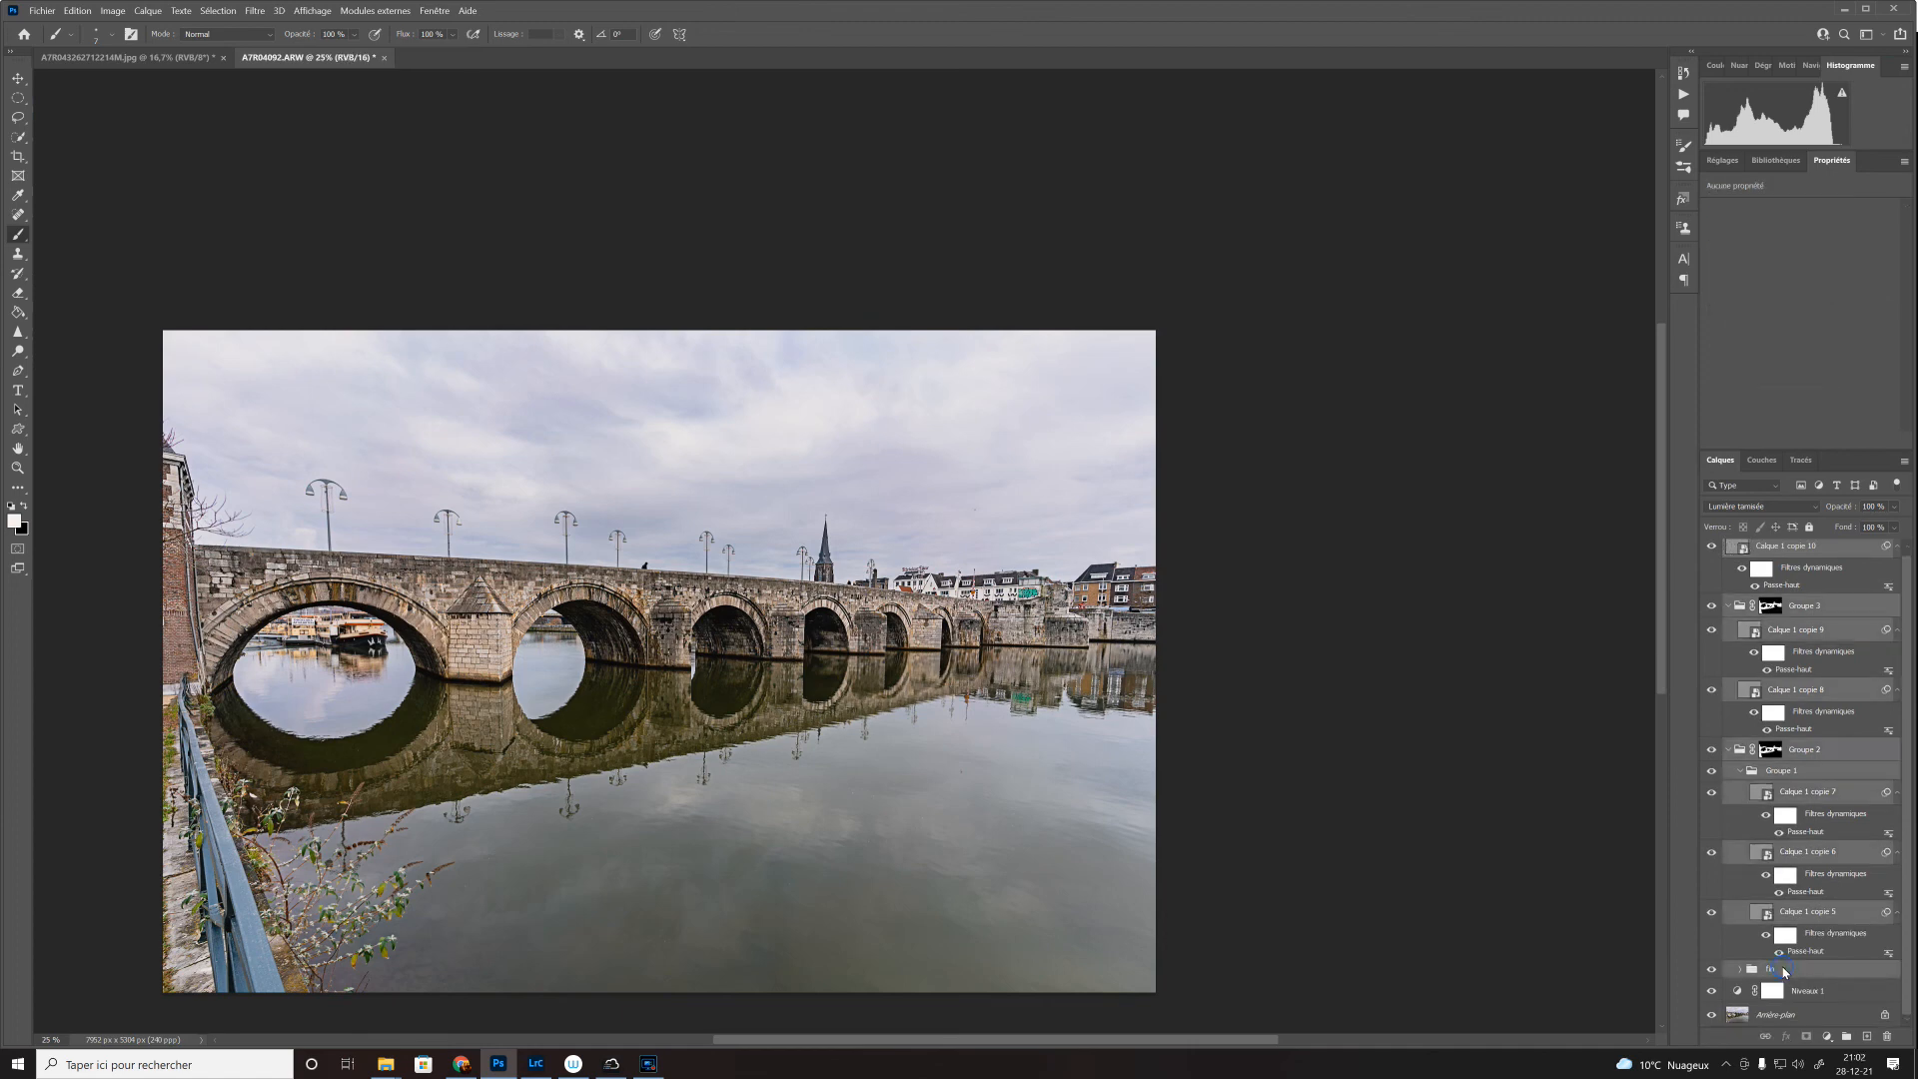
left_click(1847, 1037)
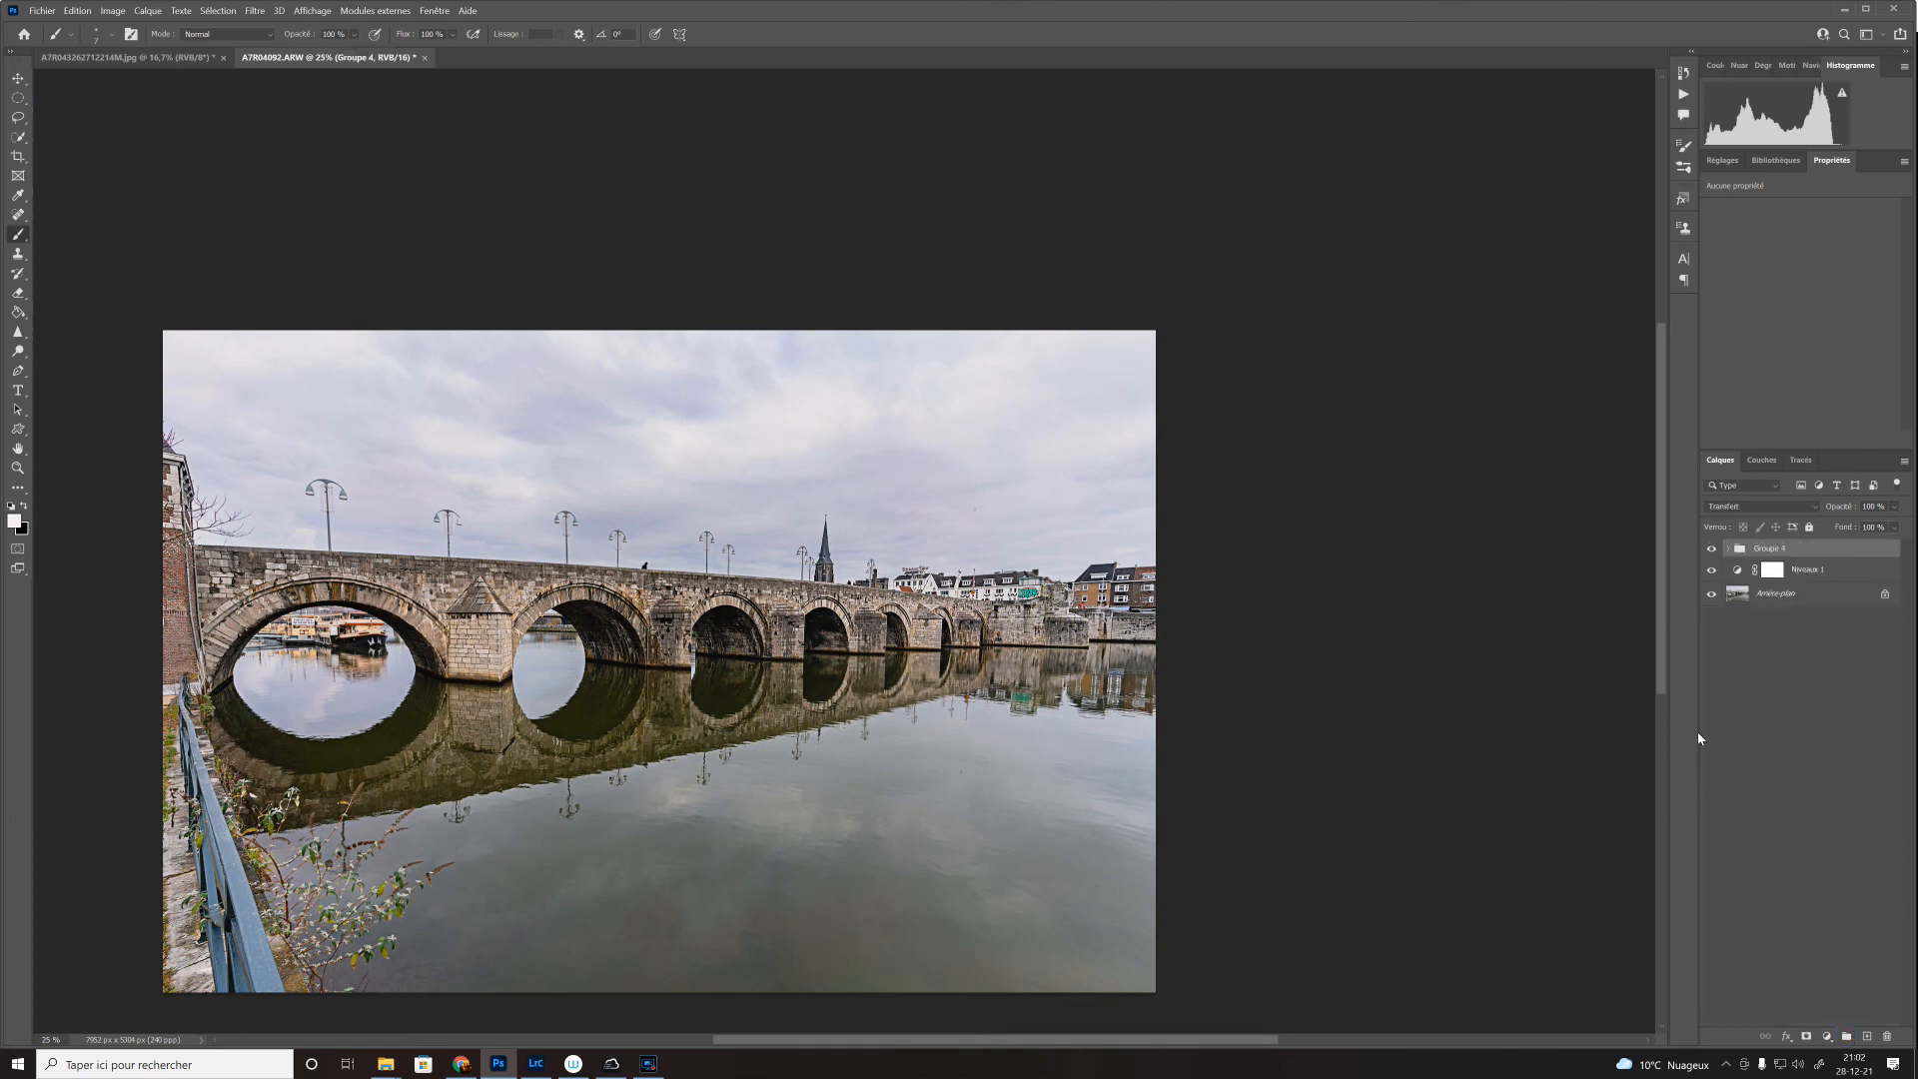
Step: Compare the bridge photo with and without Groupe 4, which holds all the sharpening
left_click(1712, 550)
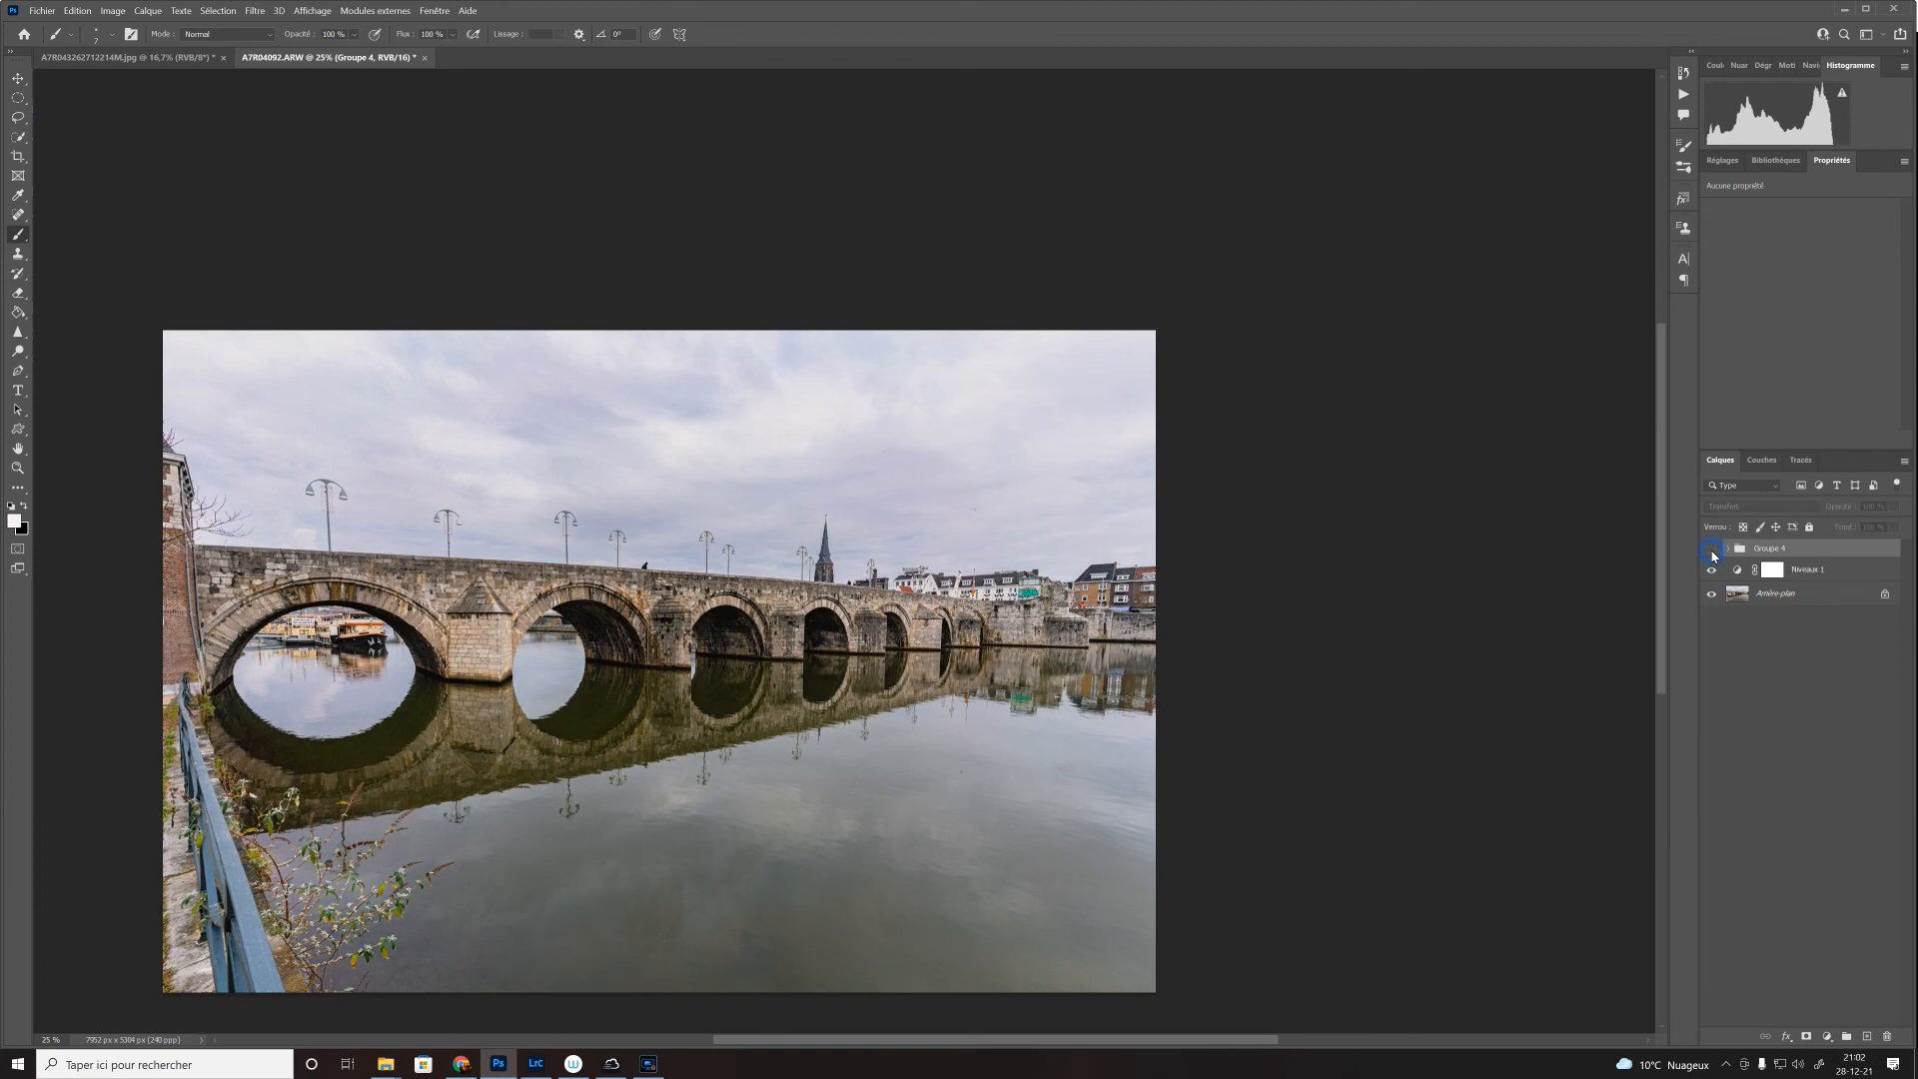
left_click(1712, 550)
left_click(1713, 550)
left_click(1712, 553)
left_click(1713, 552)
key("ctrl+plus")
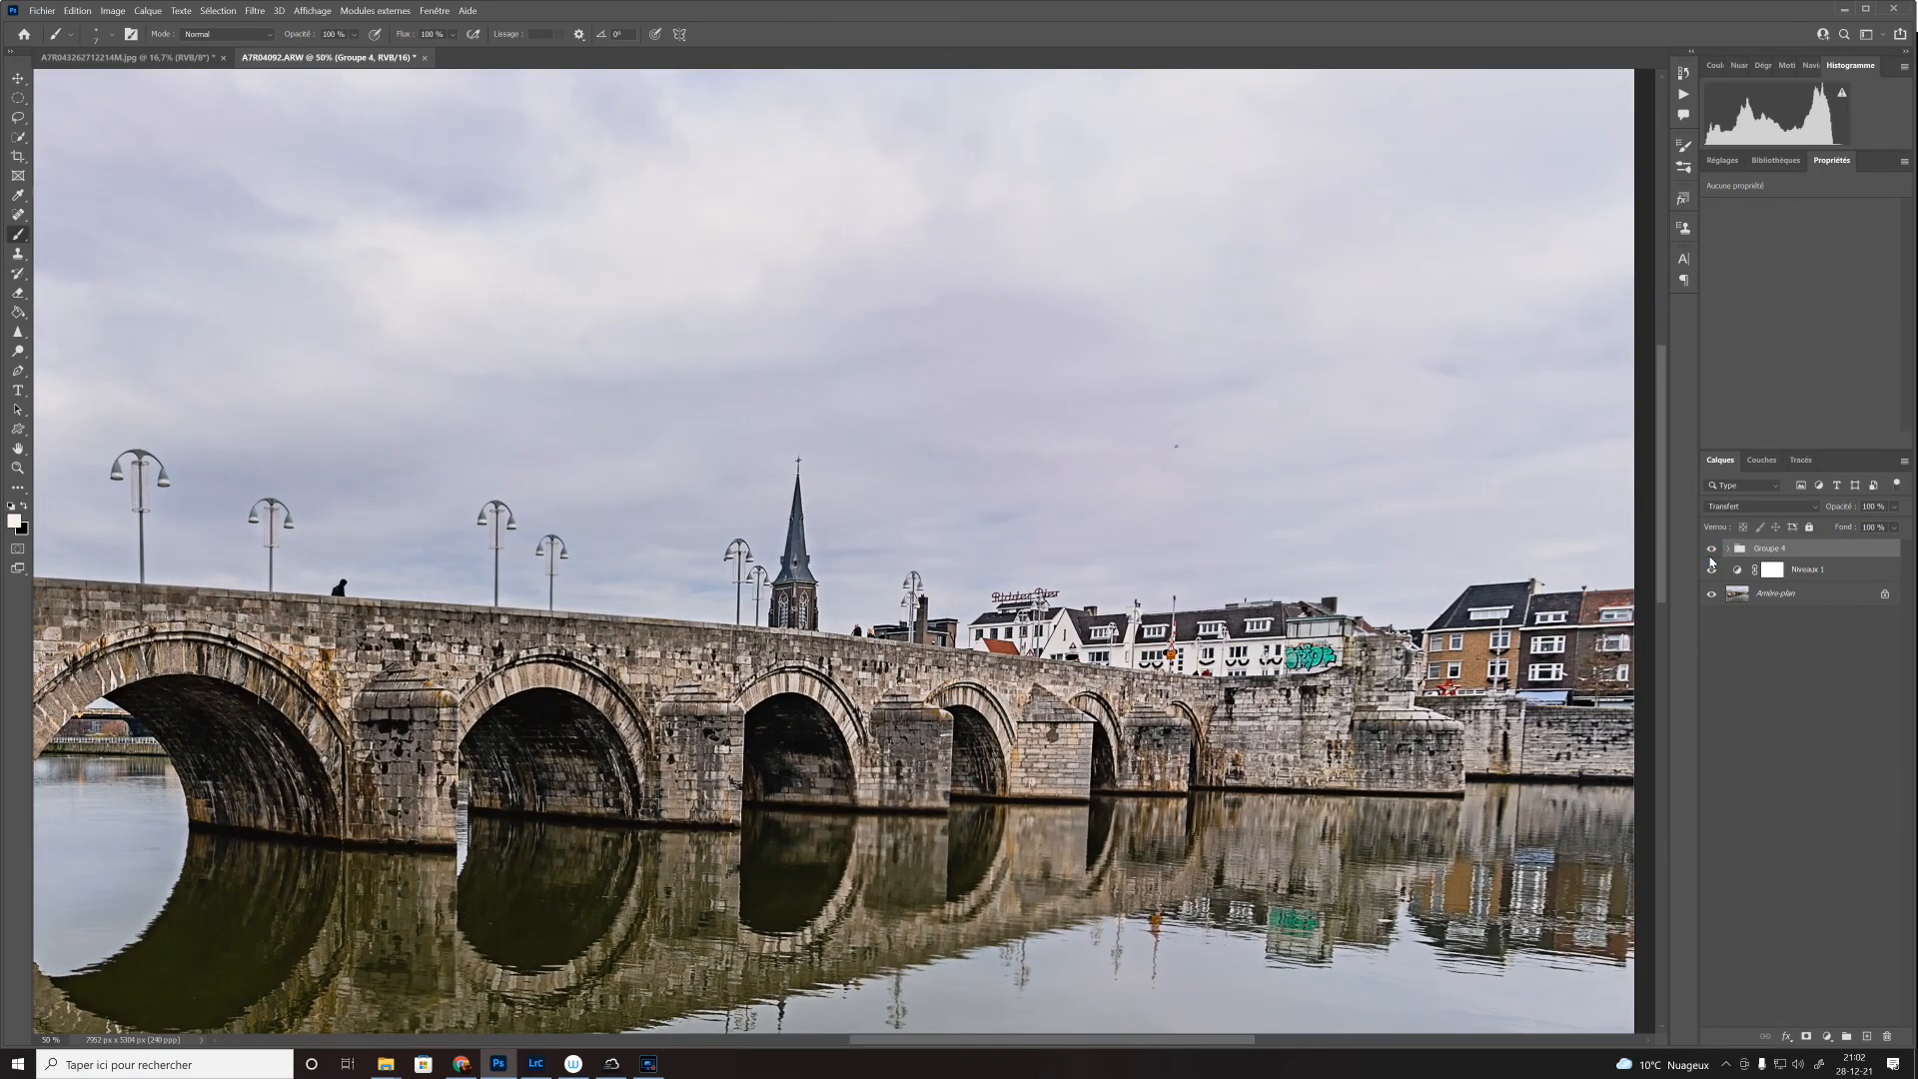
key("ctrl+minus")
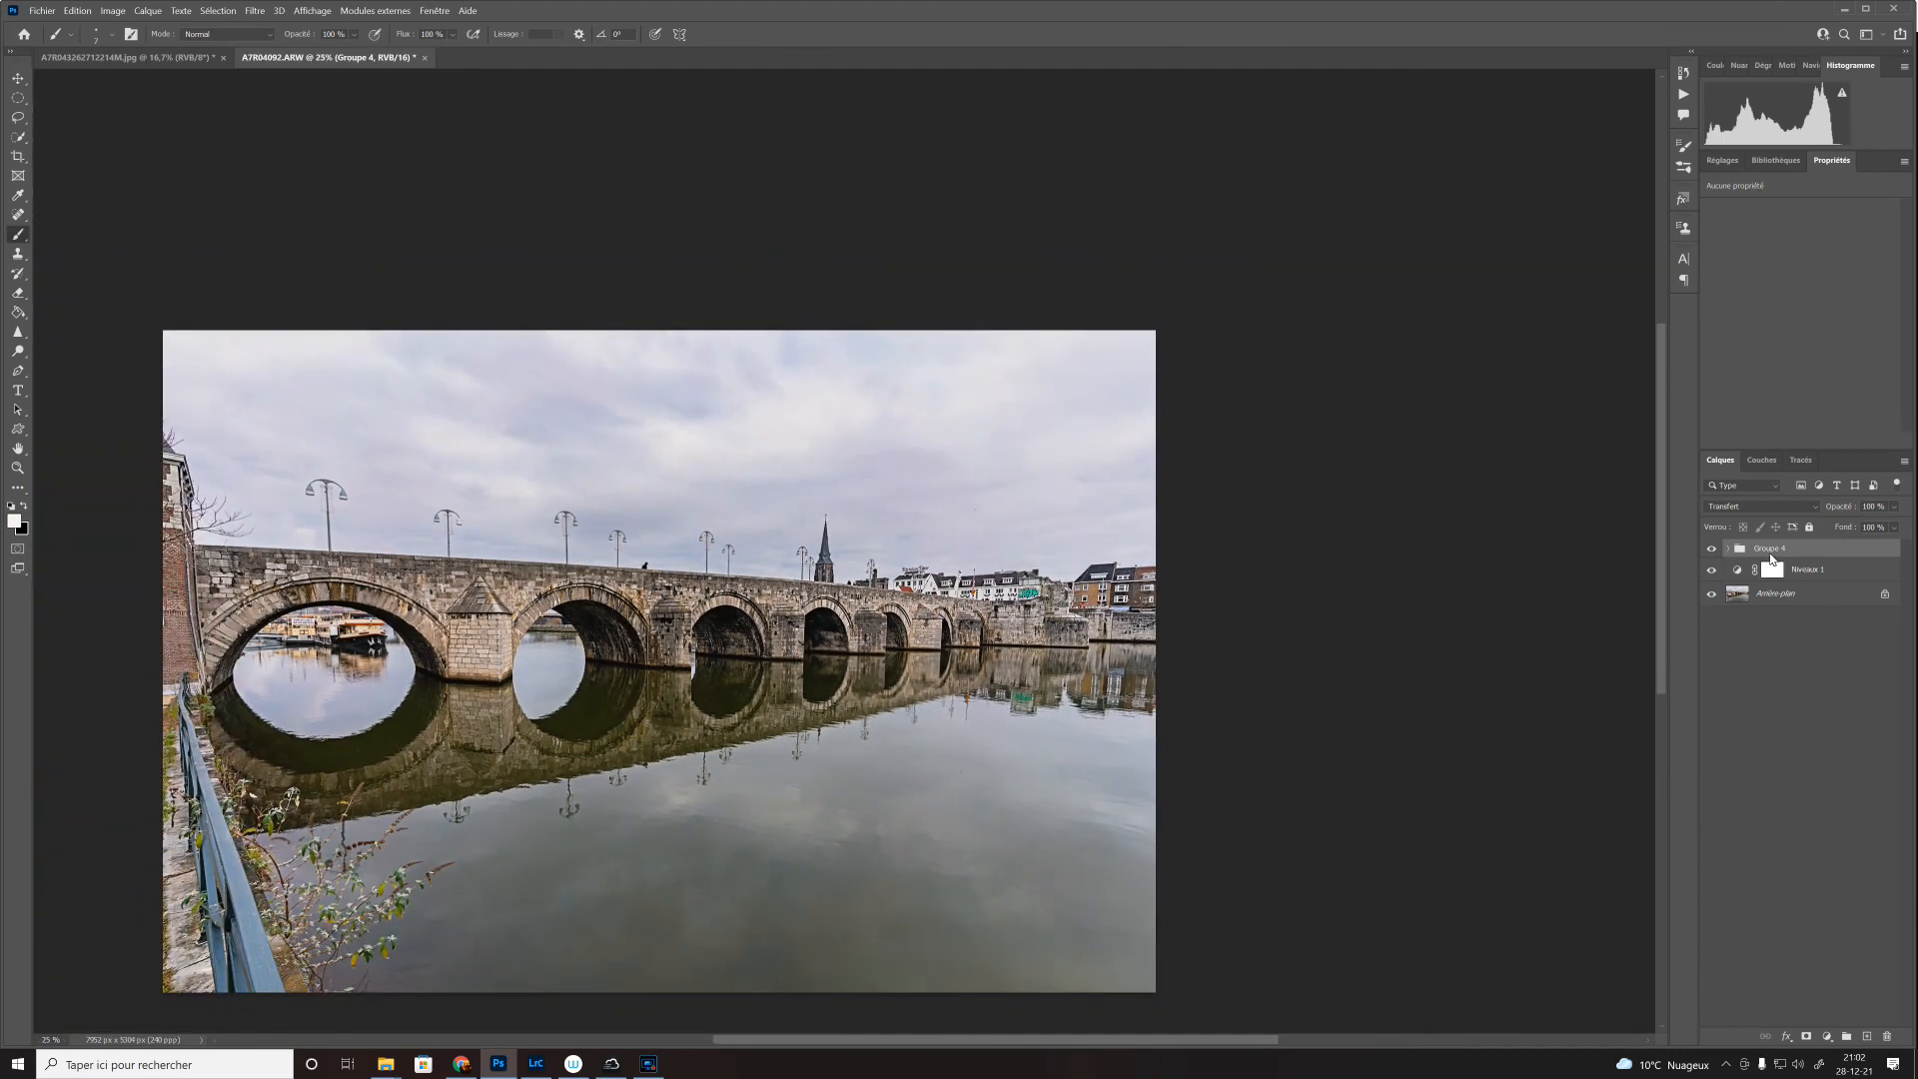
Step: Reduce the opacity of Calque 1 copie 10 inside Groupe 4 to about 68%
left_click(1728, 553)
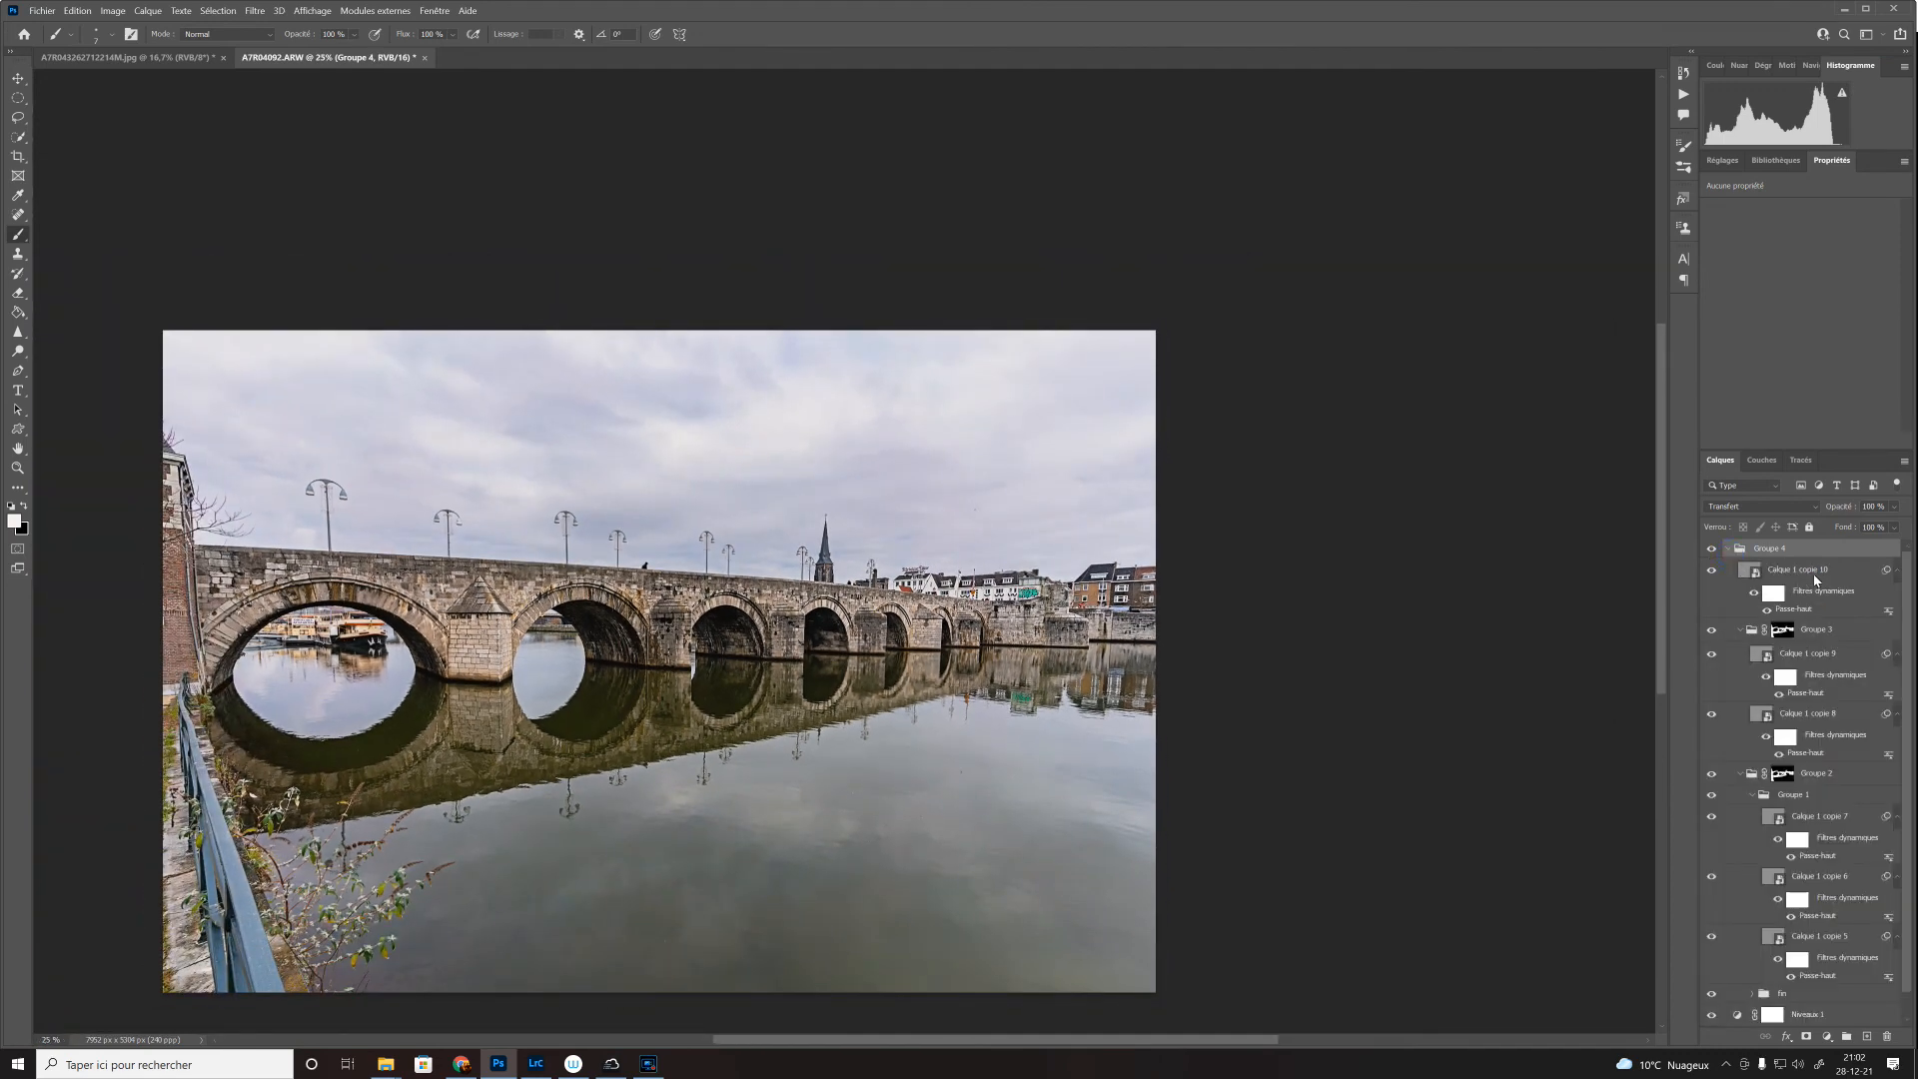
left_click(1804, 570)
left_click(1893, 508)
left_click(1881, 525)
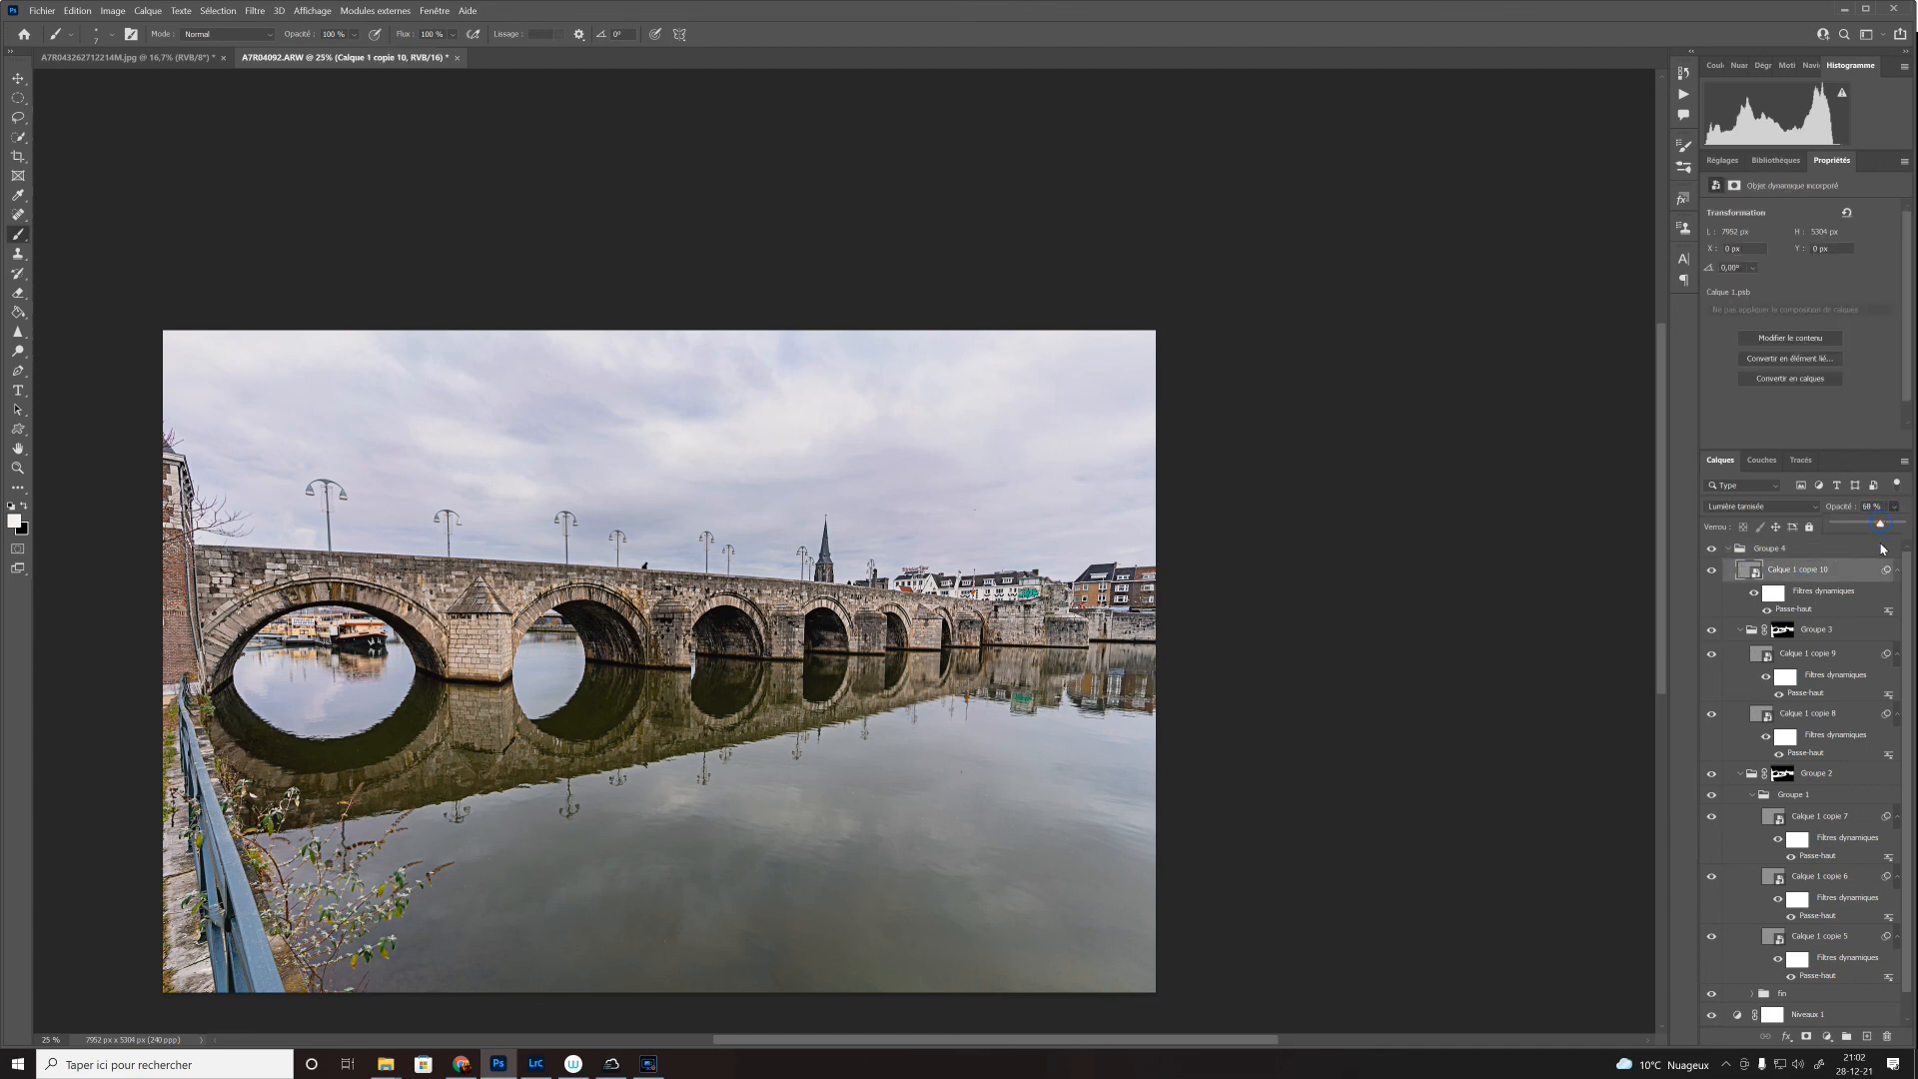
Step: Lower the fill of Groupe 3 inside Groupe 4 to about 68%
left_click(1858, 637)
left_click(1892, 532)
left_click_drag(1891, 545, 1880, 544)
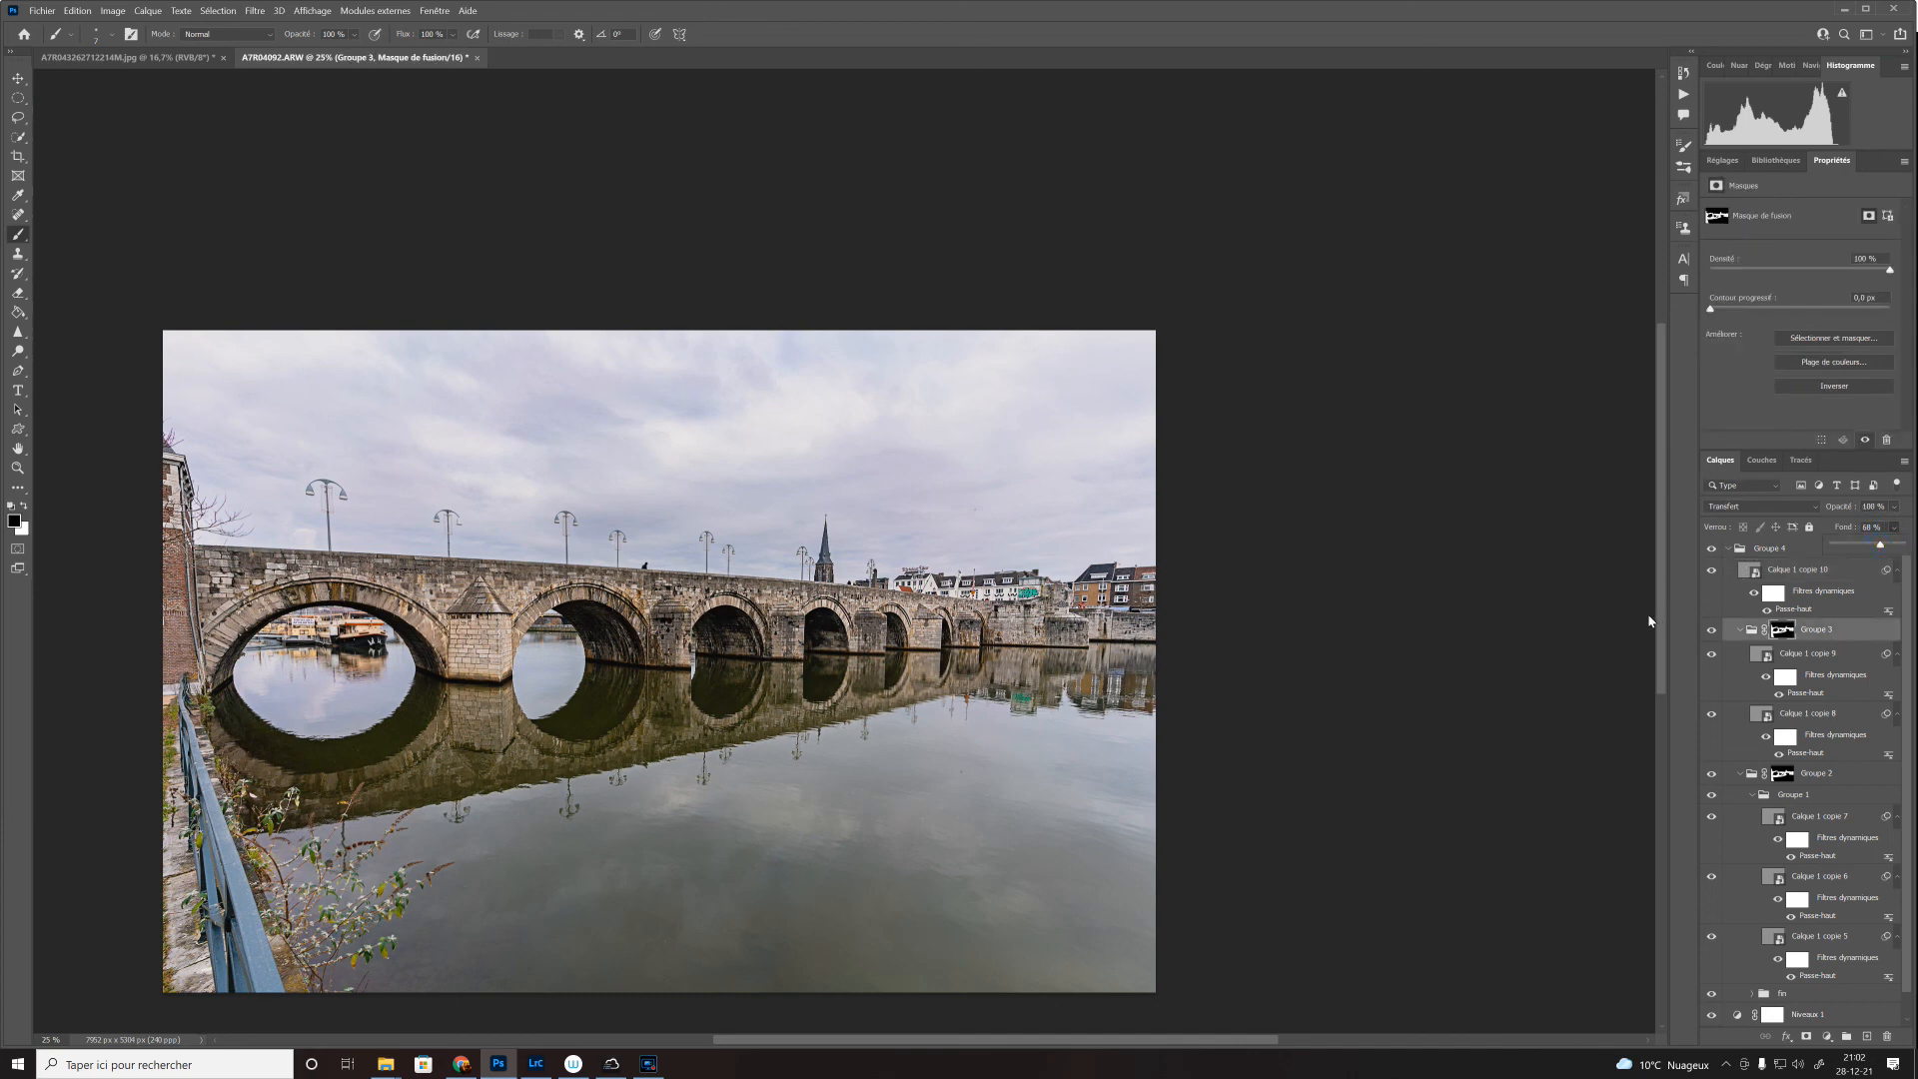